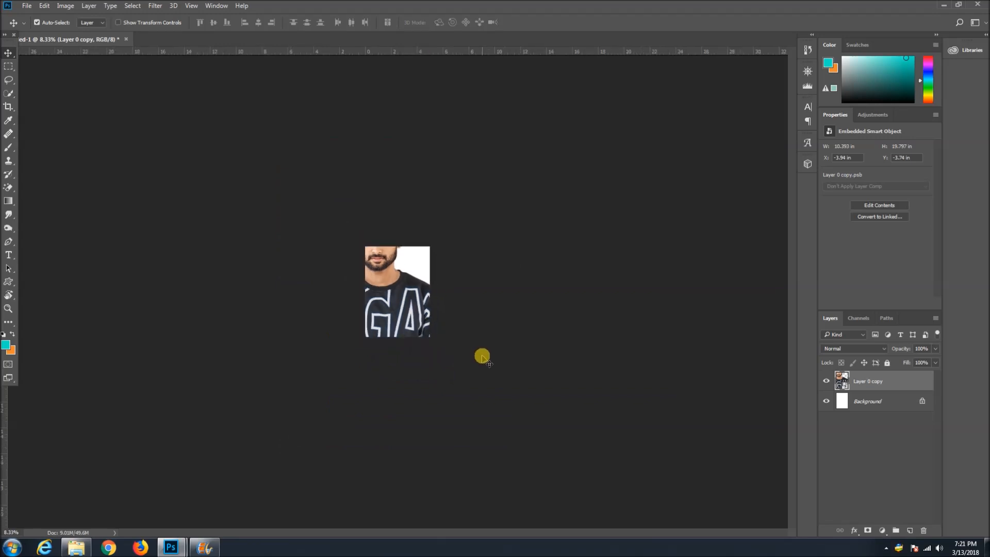
Scale the man's photo layer down to about 3.33 × 6.34 in and position his upper body within the canvas
key("ctrl+t")
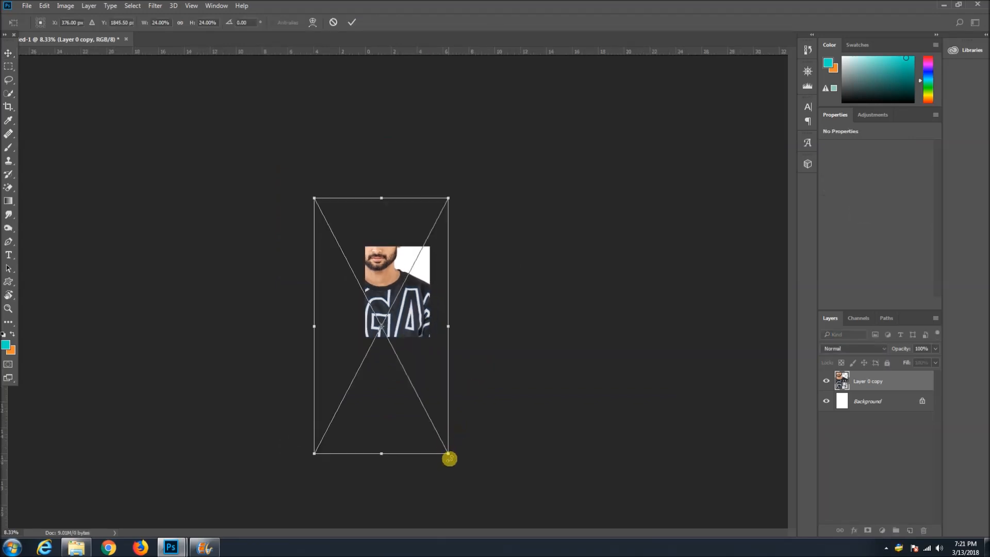
left_click_drag(447, 450, 345, 289)
key("Return")
left_click_drag(347, 248, 403, 308)
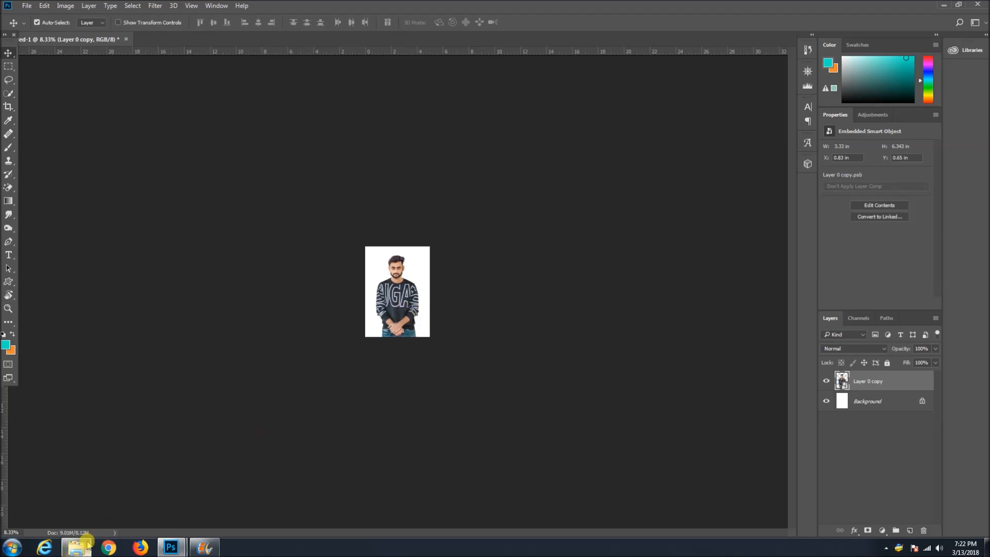
Place london-hd-background-download from the stock image folder into the document and move its layer beneath the man's layer
key("ctrl+0")
mouse_move(82, 547)
key("ctrl+minus")
left_click(76, 499)
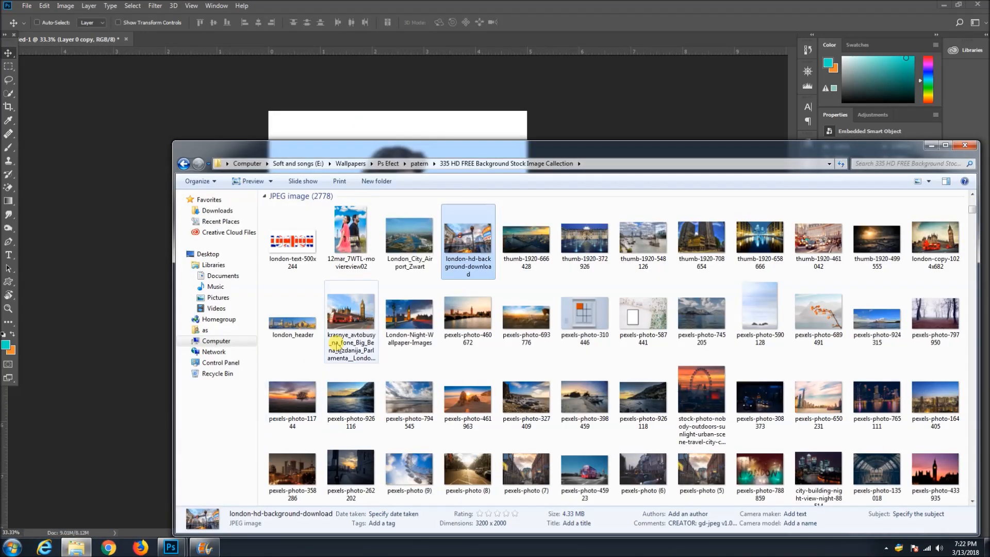
scroll(361, 258, "up", 2)
left_click(381, 132)
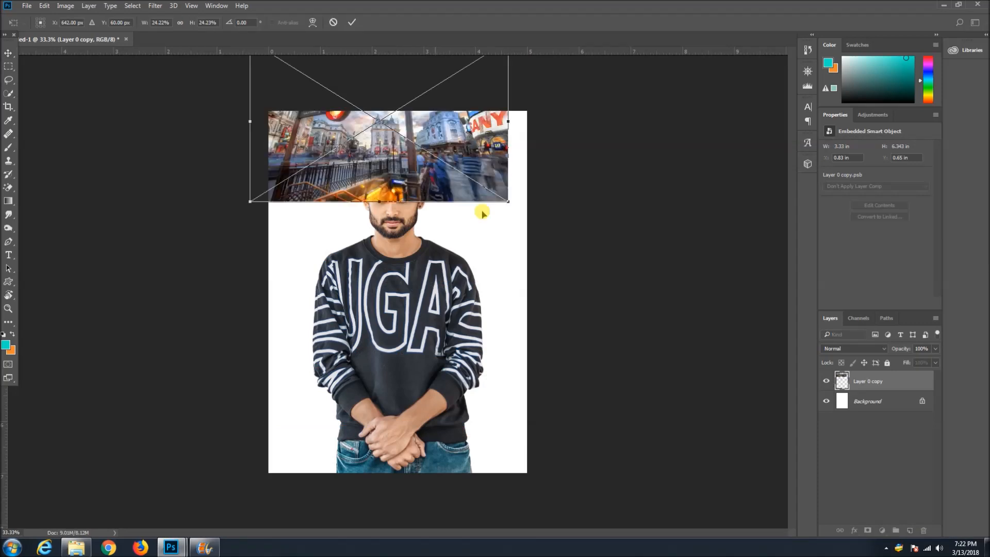
key("Return")
left_click_drag(873, 387, 869, 407)
Enlarge the London street photo to about 11.74 × 7.34 in so it covers the canvas behind the man
key("ctrl+minus")
key("ctrl+minus")
left_click_drag(437, 212, 436, 248)
key("ctrl+t")
left_click_drag(455, 284, 565, 497)
left_click_drag(431, 350, 439, 345)
key("Return")
Shift the London street photo sideways to frame the sky and buildings behind the man
key("ctrl+plus")
key("ctrl+plus")
key("ctrl+0")
left_click_drag(518, 347, 260, 335)
left_click_drag(498, 324, 443, 328)
key("ctrl+minus")
key("ctrl+minus")
key("ctrl+minus")
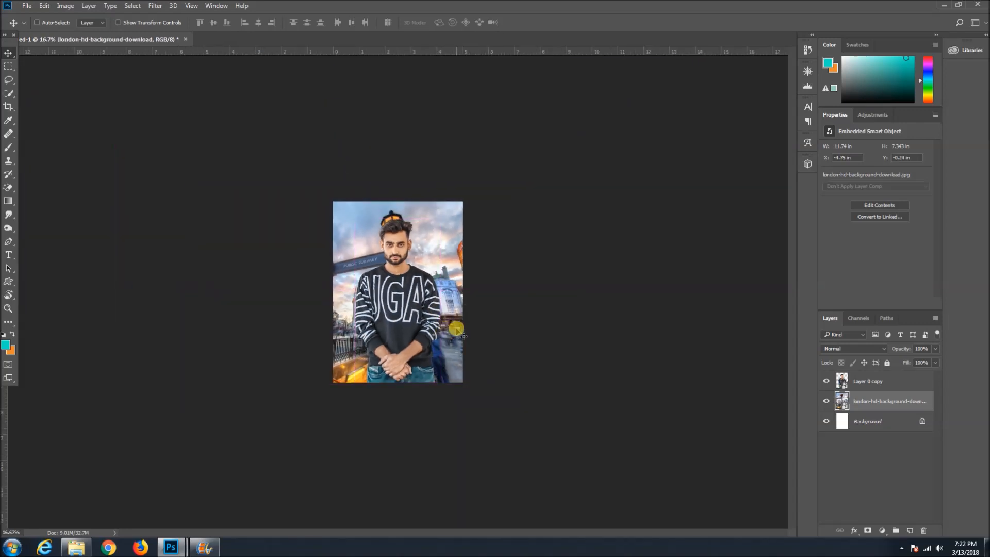
Try a 4.9-pixel Gaussian Blur on the London street photo, then delete its layer
left_click(154, 5)
mouse_move(283, 128)
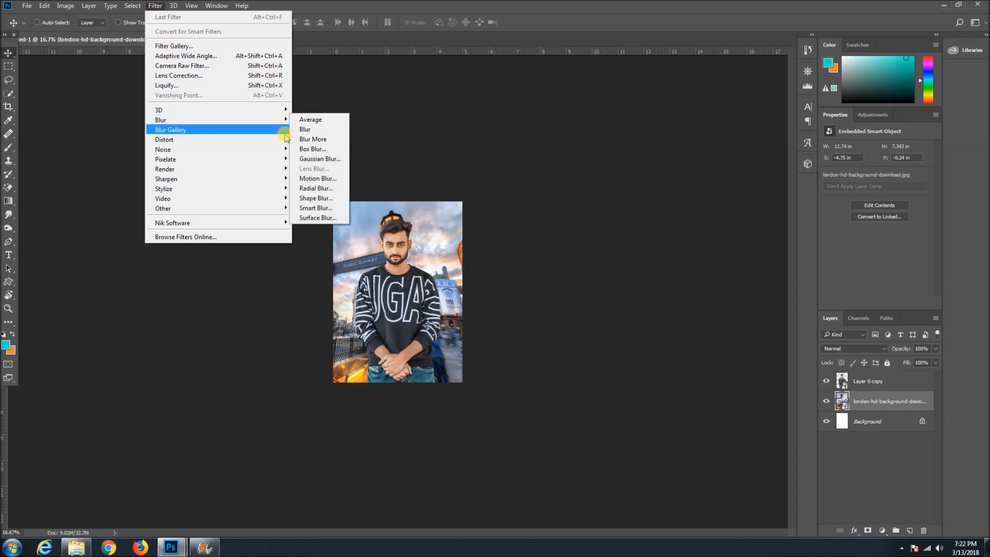
left_click(342, 163)
left_click_drag(620, 325, 639, 326)
left_click(621, 324)
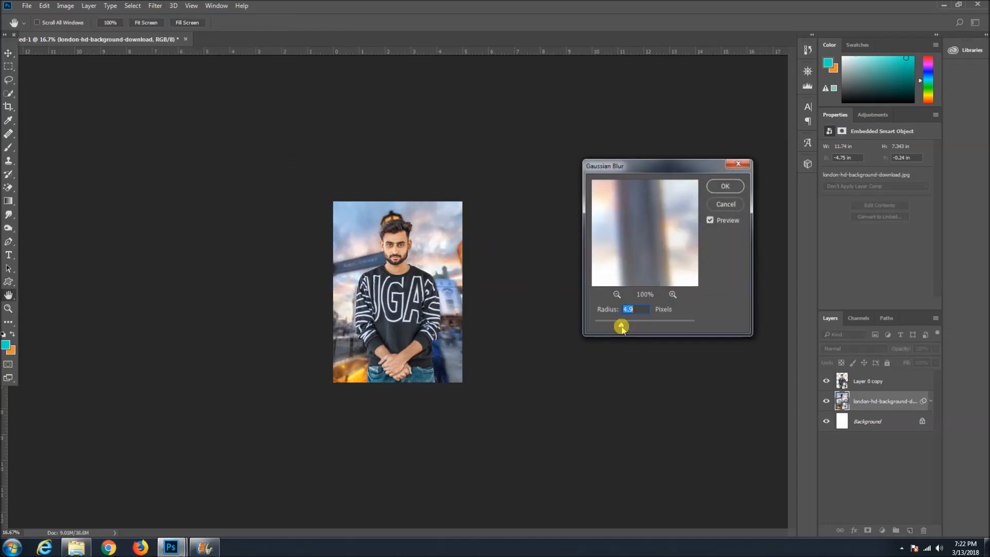
left_click(725, 204)
key("Delete")
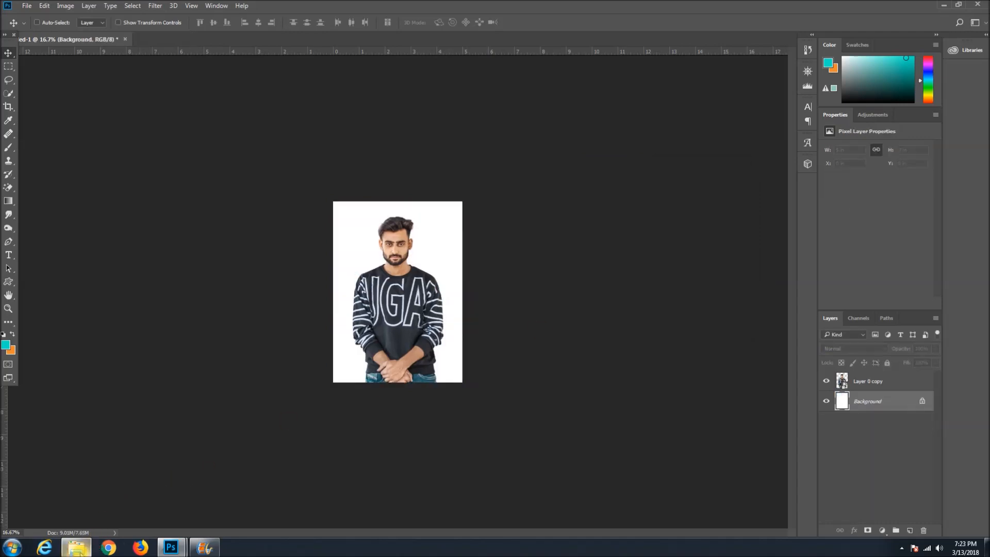
Preview several city and street photos in the stock image folder in File Explorer, including pexels-photo-262202, to choose a replacement background
left_click(78, 547)
scroll(407, 351, "down", 3)
double_click(818, 304)
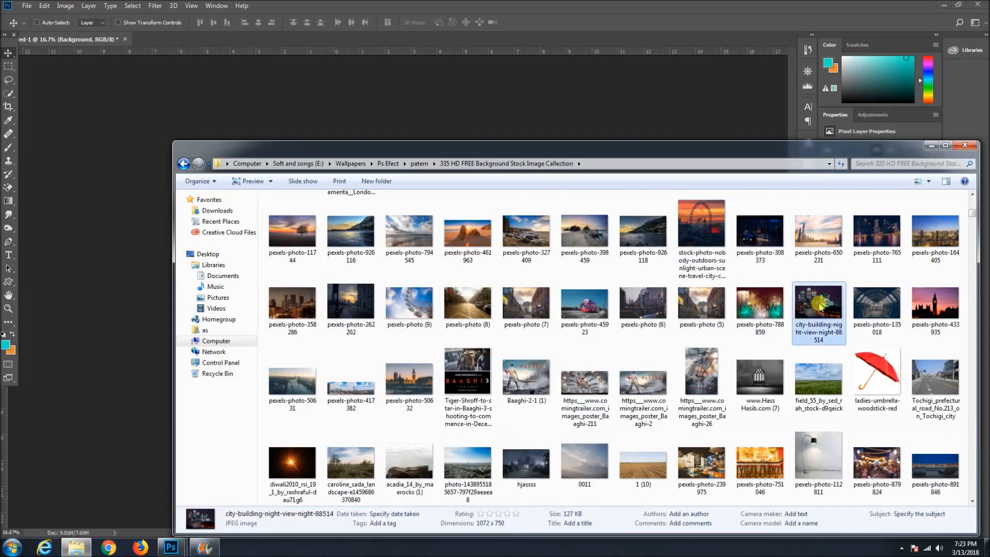
left_click(540, 112)
double_click(527, 306)
left_click(541, 113)
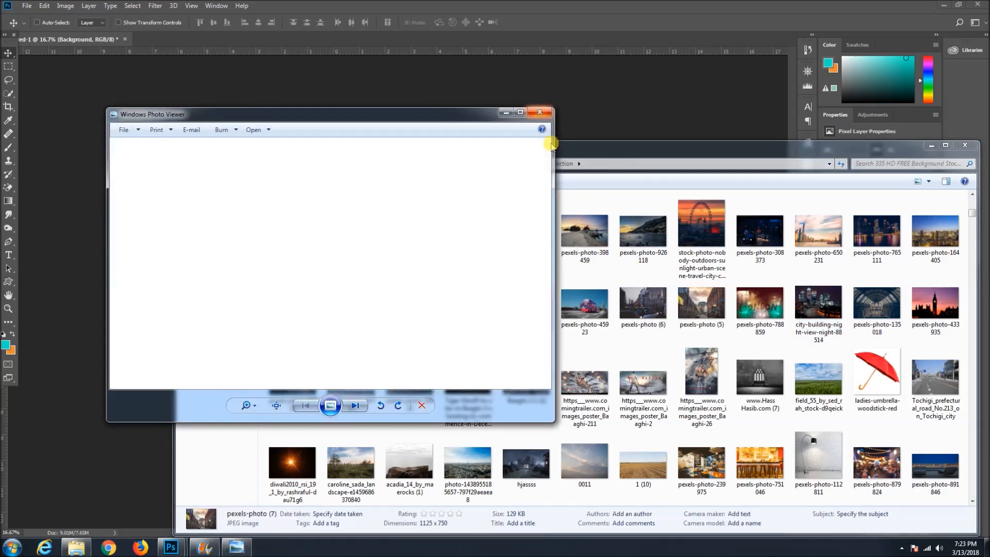
double_click(665, 301)
left_click(560, 112)
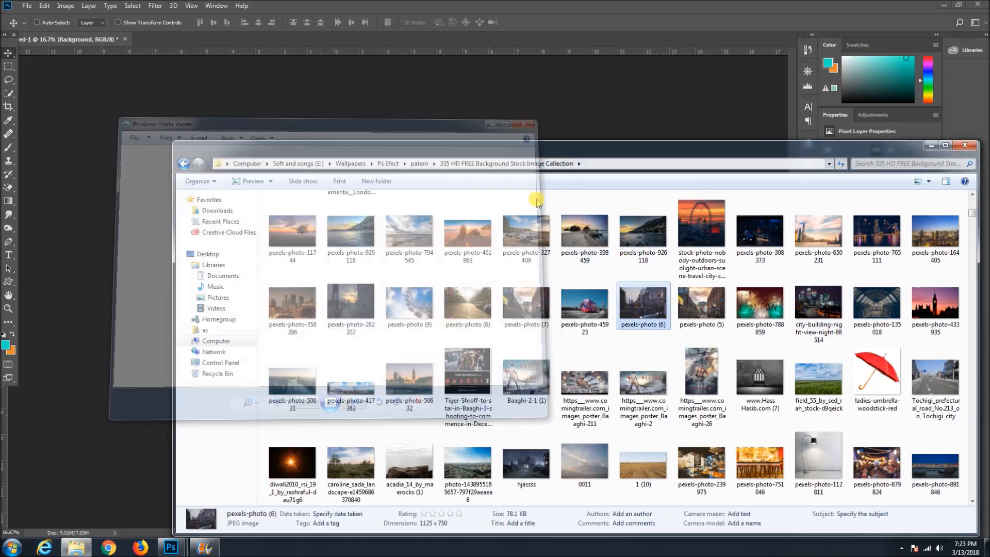
double_click(315, 304)
left_click(539, 113)
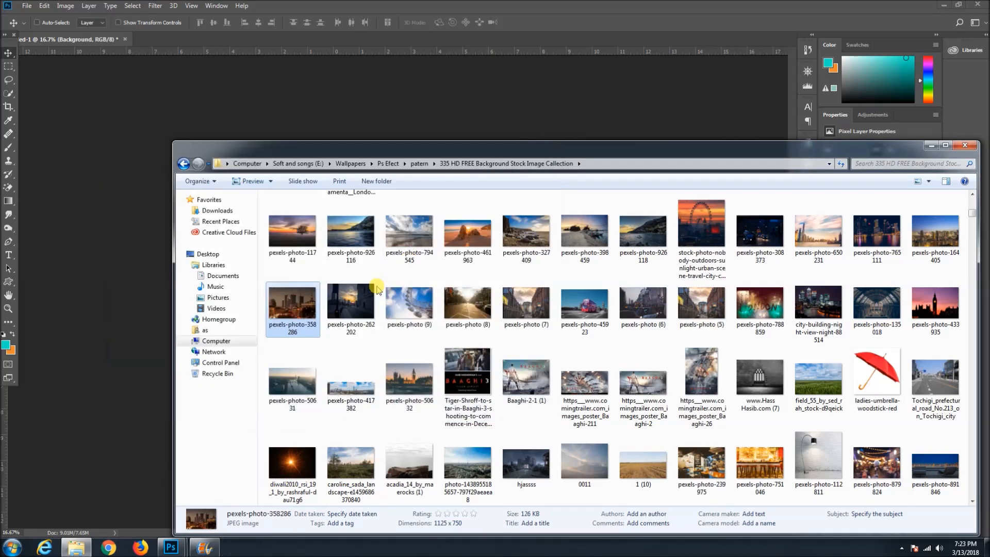
double_click(328, 307)
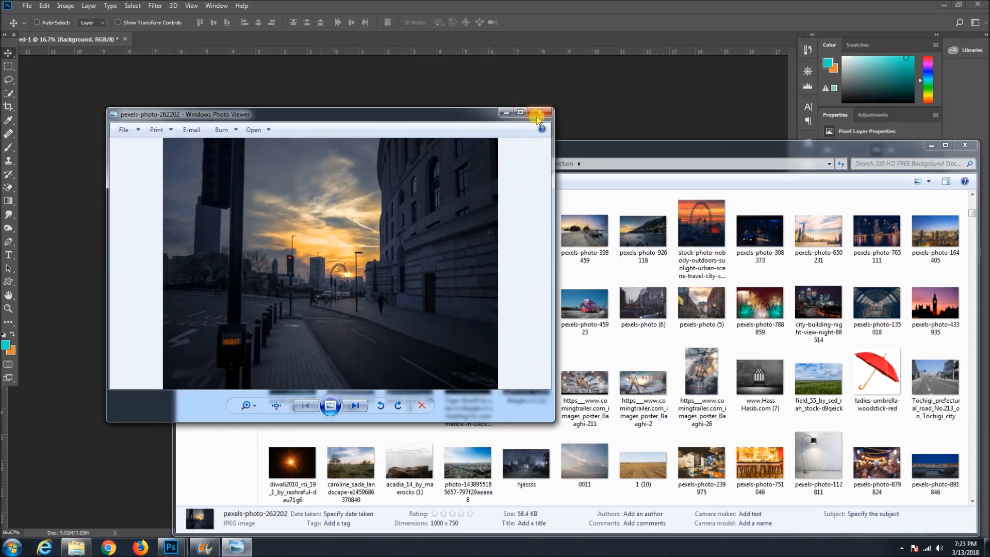
left_click(537, 118)
Place pexels-photo-262202 behind the man and enlarge it to about 11.95 × 8.97 in
left_click_drag(346, 325, 580, 327)
left_click_drag(492, 168, 487, 271)
key("Return")
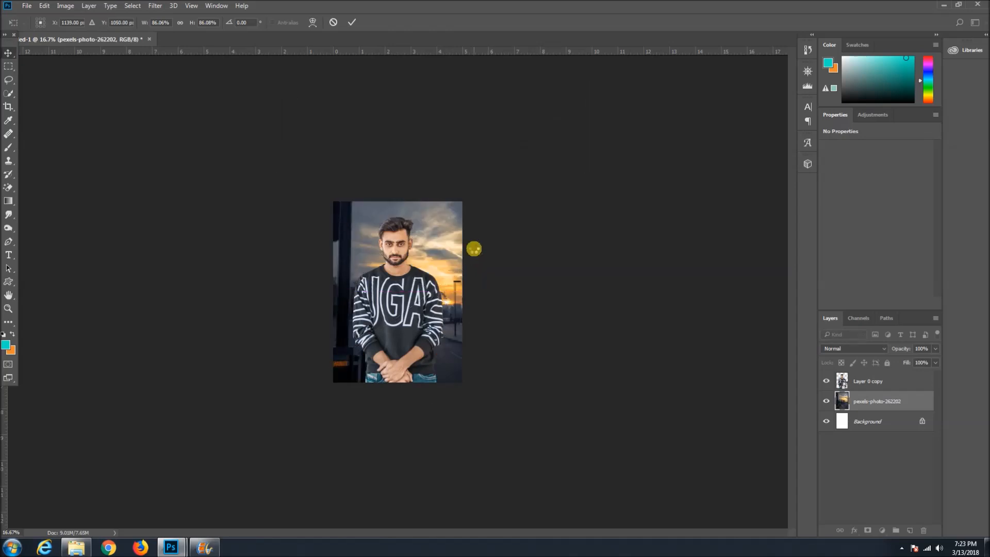
left_click_drag(421, 268, 441, 291)
key("ctrl+0")
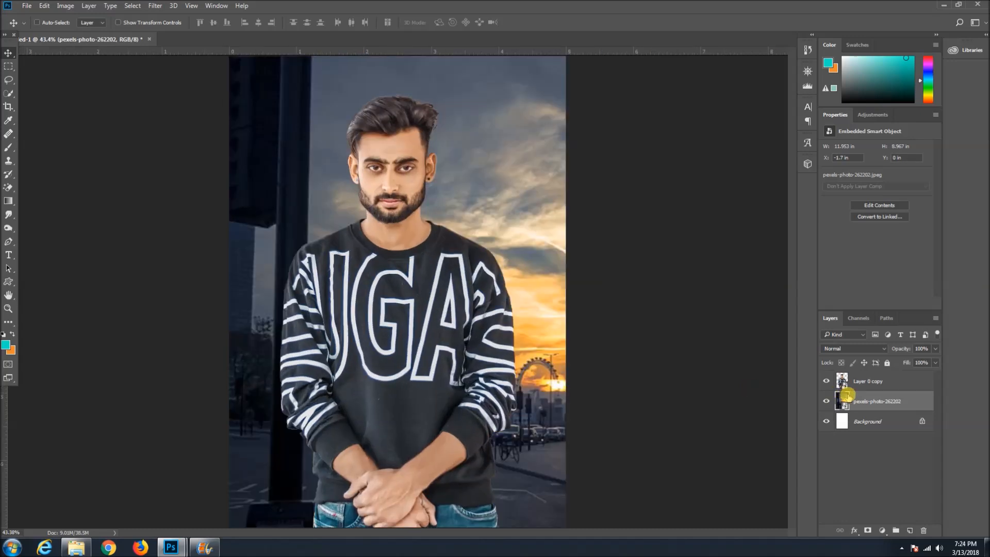
Reposition the sunset street photo up and to the left, to about X -1.98 in and Y -0.28 in
key("ctrl+minus")
key("ctrl+minus")
key("ctrl+minus")
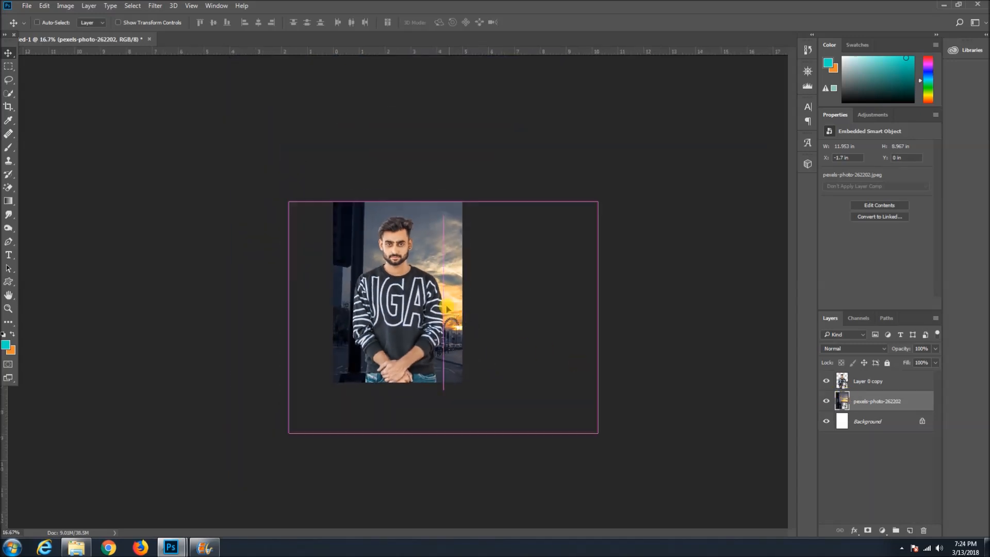
left_click_drag(445, 308, 449, 269)
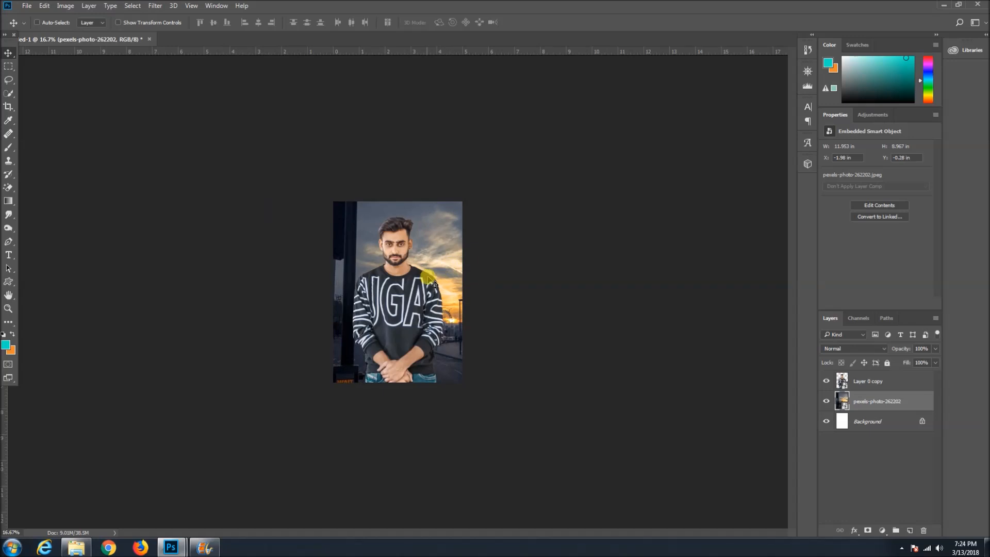
Rasterize the sunset street layer and crop to the canvas bounds, deleting the pixels that lie outside
right_click(867, 398)
left_click(732, 223)
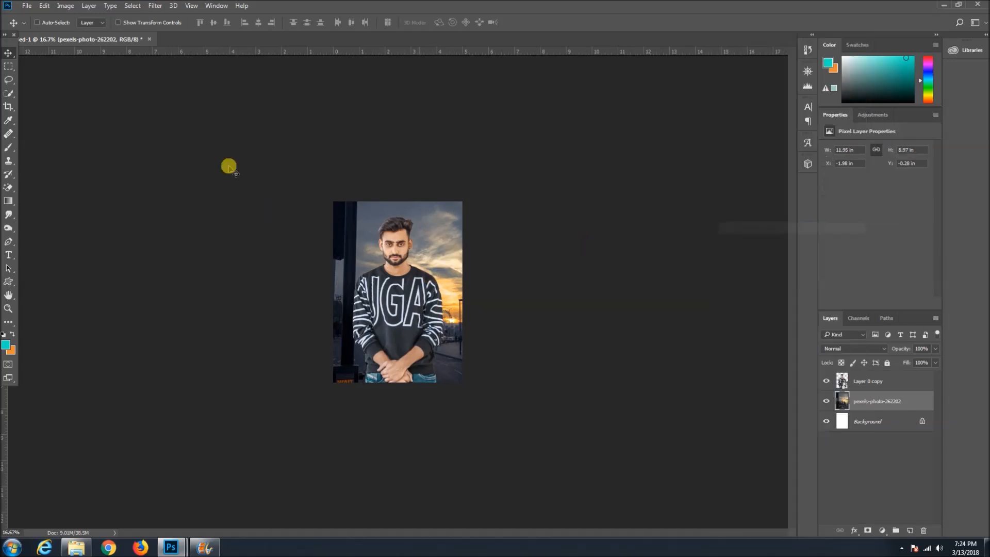
left_click(8, 107)
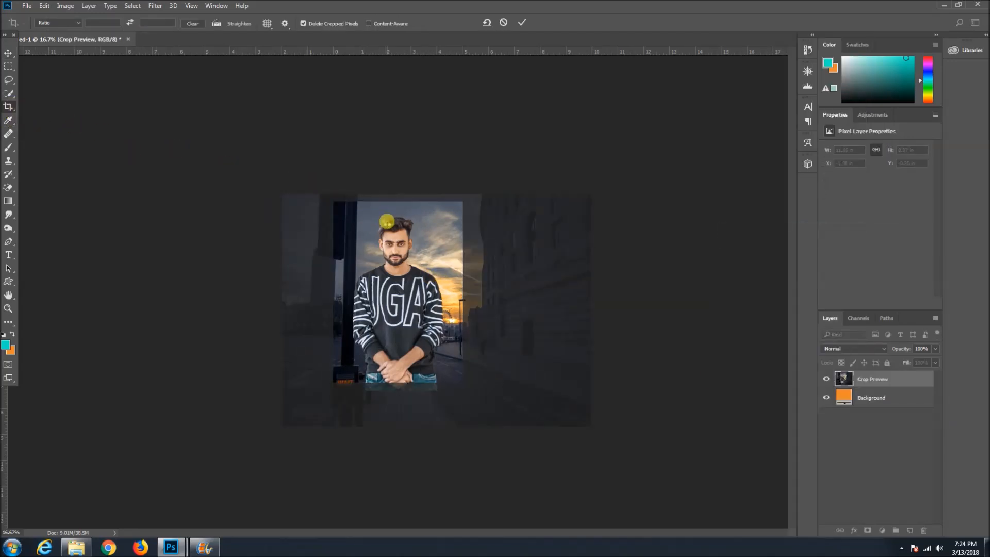
double_click(386, 222)
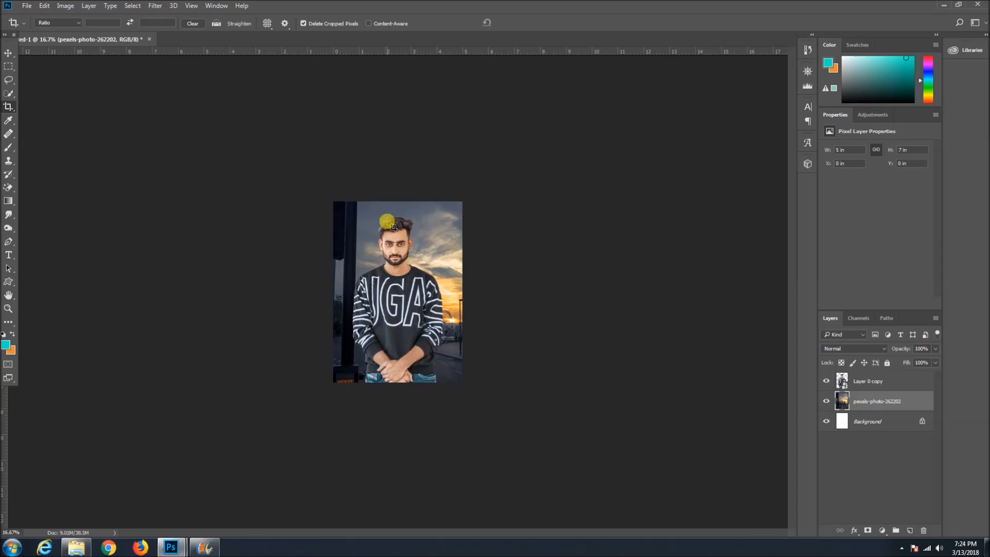
left_click(10, 52)
key("ctrl+0")
Add a layer mask to the pexels-photo-262202 layer
left_click(871, 382)
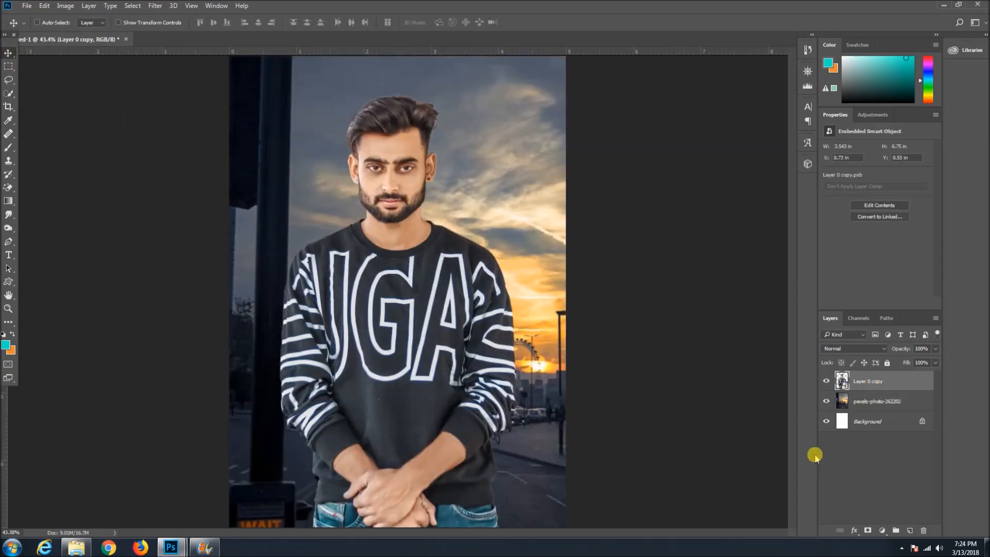
key("ctrl+minus")
key("ctrl+minus")
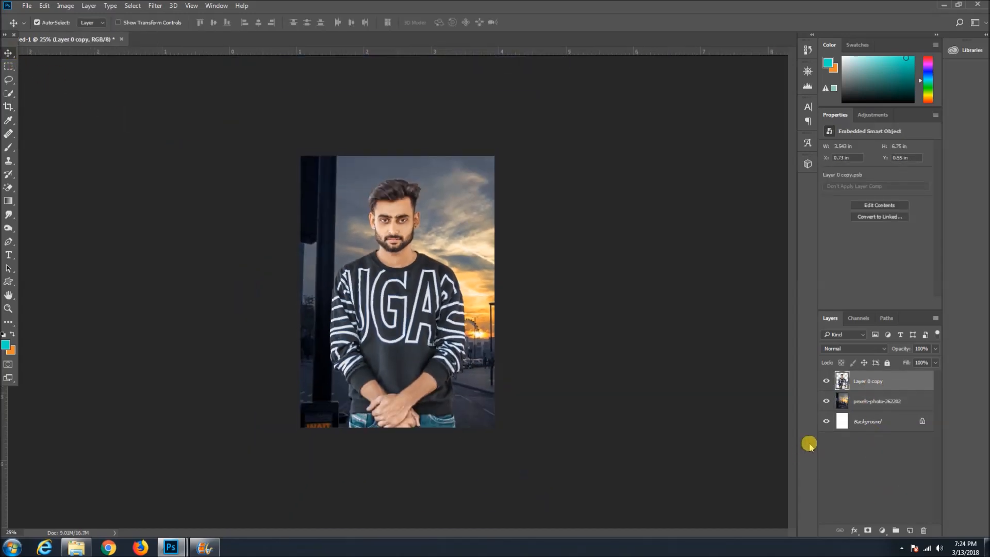
left_click(857, 401)
left_click(868, 529)
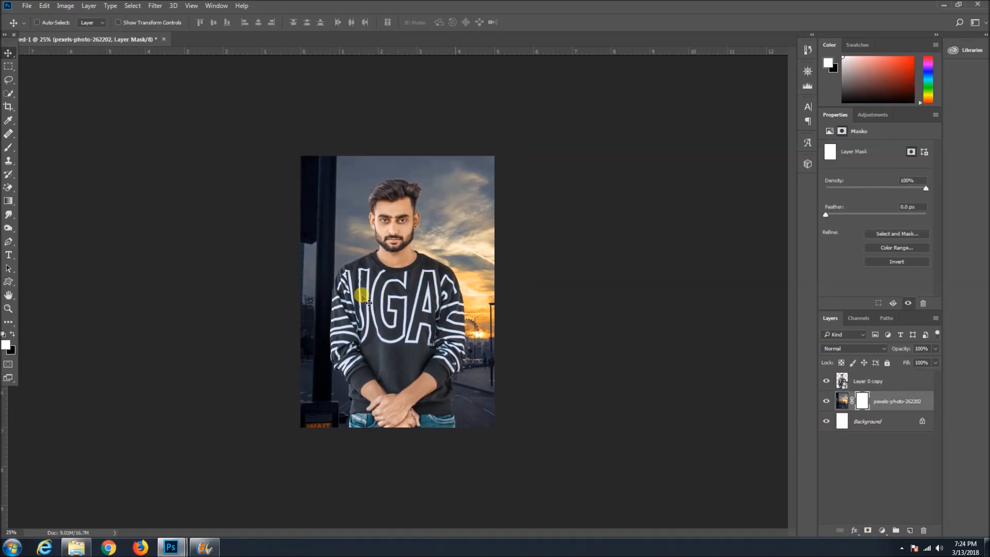
Fade out the sunset sky on the man's right-hand background with several black-to-transparent radial gradients on the layer mask
left_click(7, 201)
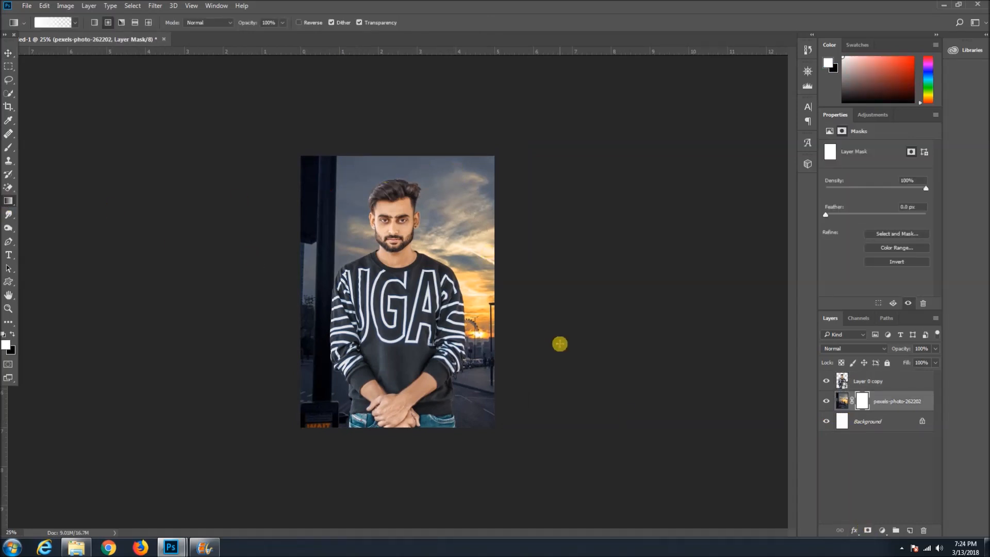
key("x")
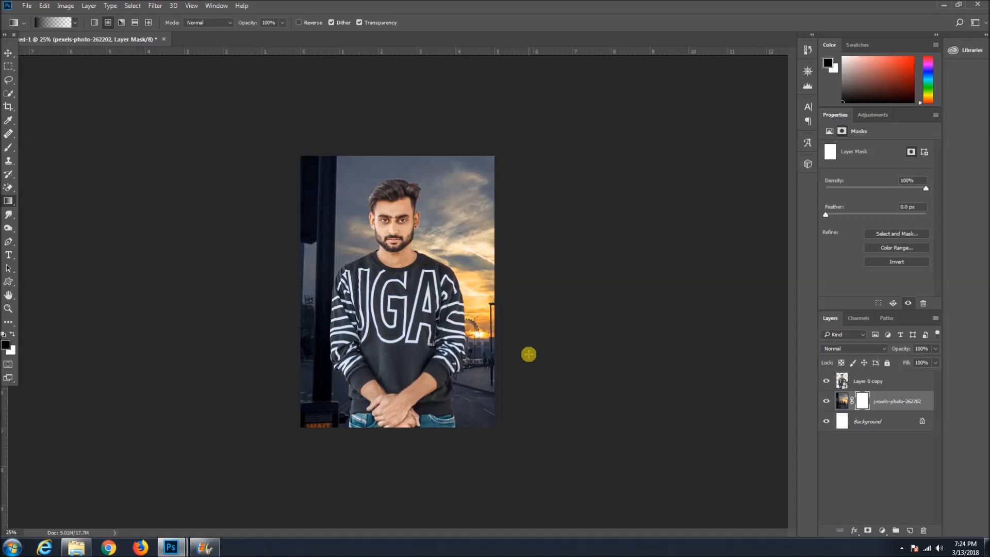
left_click_drag(528, 354, 430, 211)
left_click_drag(489, 312, 490, 313)
key("ctrl+z")
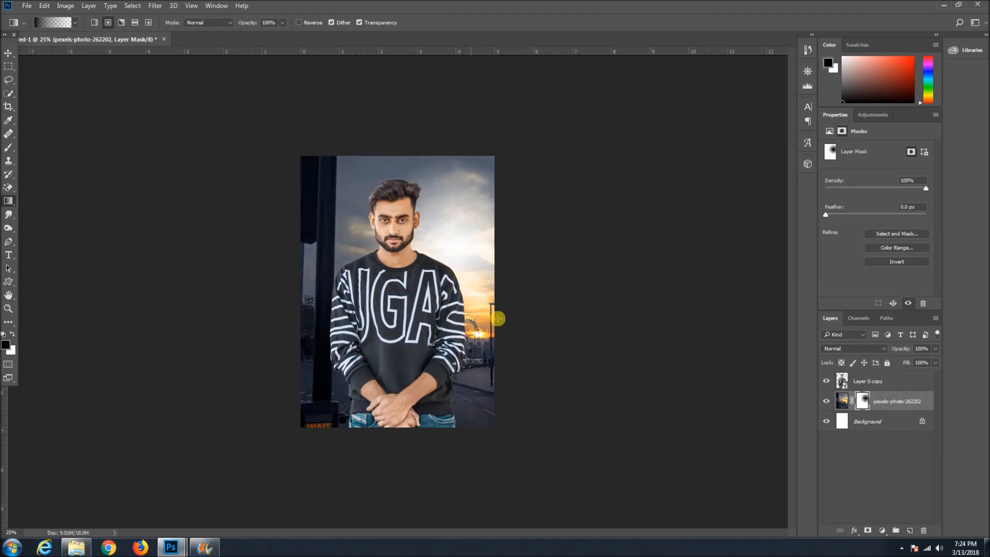
left_click_drag(469, 269, 516, 354)
left_click_drag(531, 259, 535, 273)
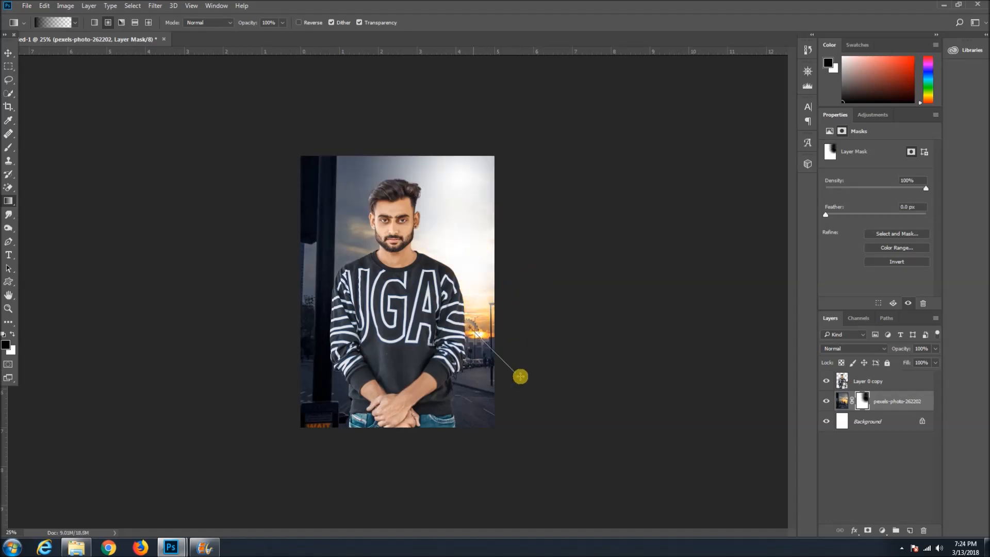
left_click_drag(520, 376, 518, 374)
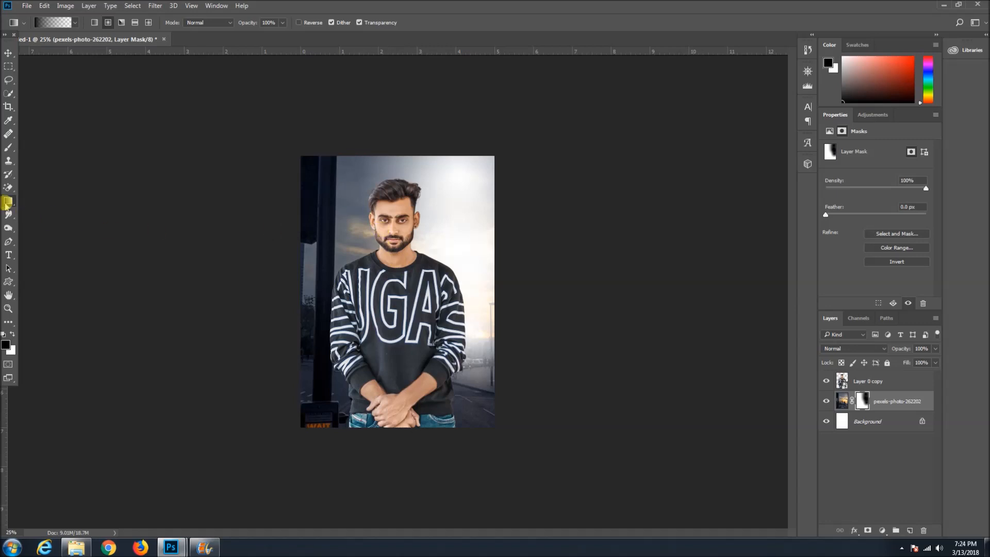
left_click_drag(427, 200, 427, 198)
Set up a Soft Round brush with a size of 199 px and 0% hardness
left_click(8, 150)
right_click(412, 164)
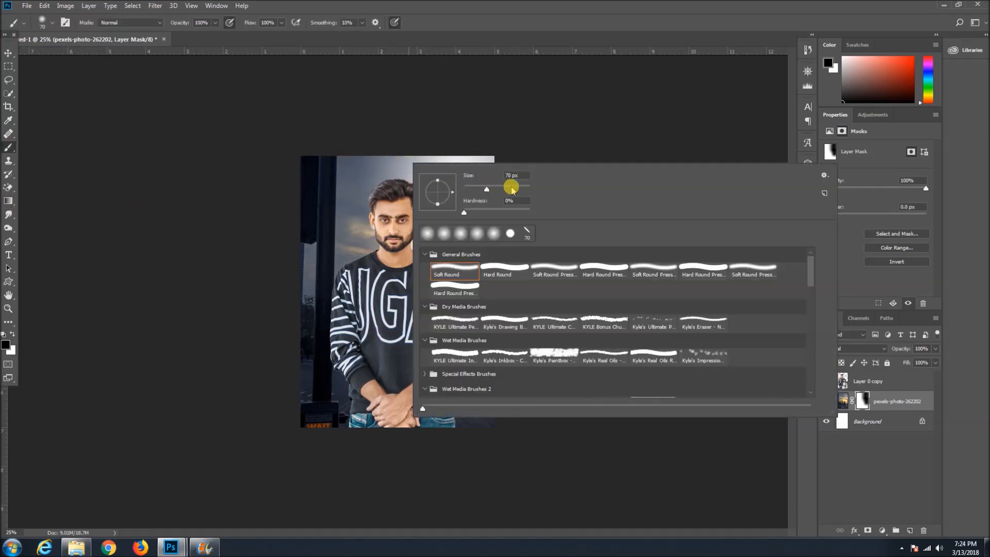
left_click(415, 131)
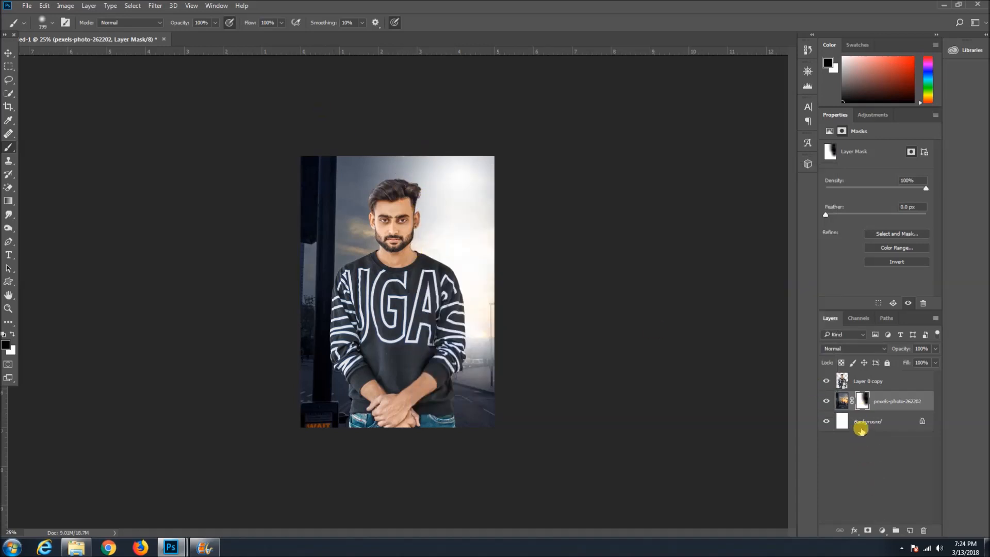
Place pexels-photo (9) directly above the Background layer and enlarge it to about 9.39 × 6.26 in
left_click(860, 427)
left_click(76, 547)
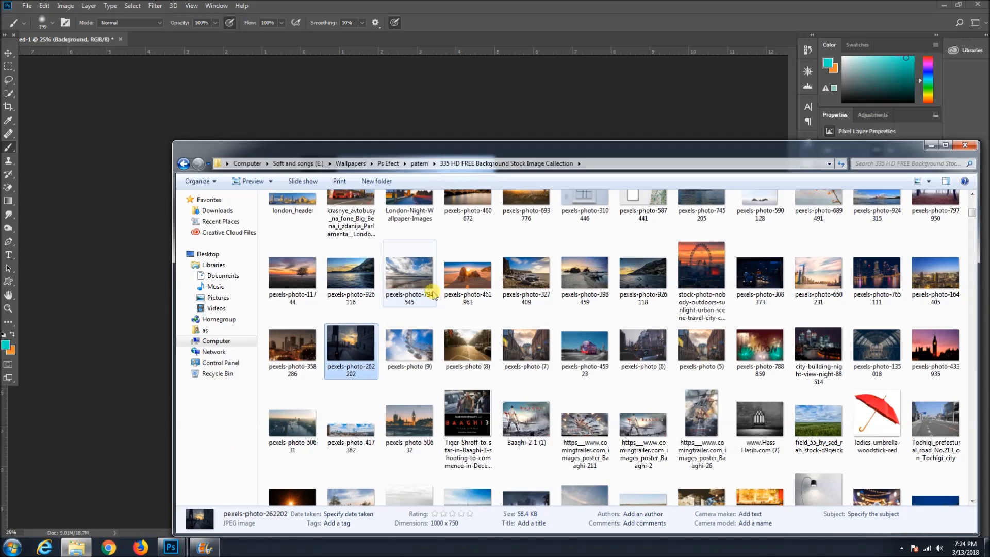
left_click_drag(417, 346, 448, 232)
left_click_drag(499, 279, 669, 392)
key("Return")
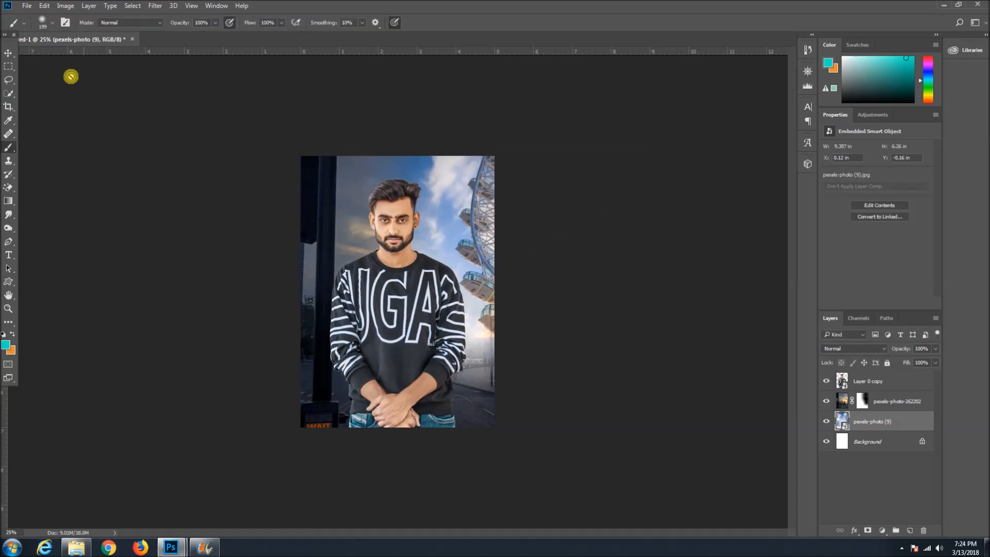
Move the Ferris wheel photo to X 0 in, flush with the canvas's left edge, and rasterize its layer
left_click(8, 53)
left_click_drag(487, 190, 454, 188)
left_click_drag(483, 245, 512, 231)
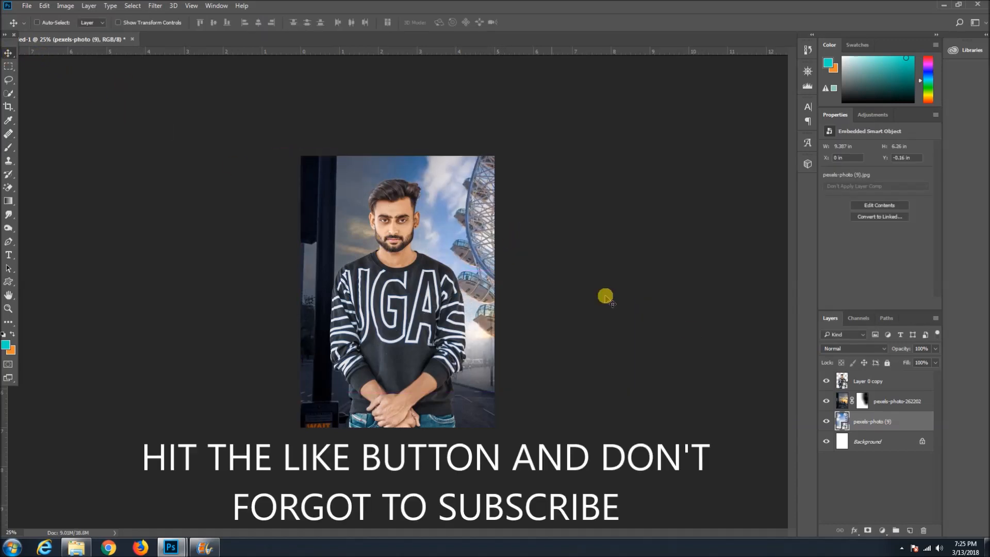
right_click(868, 418)
left_click(852, 228)
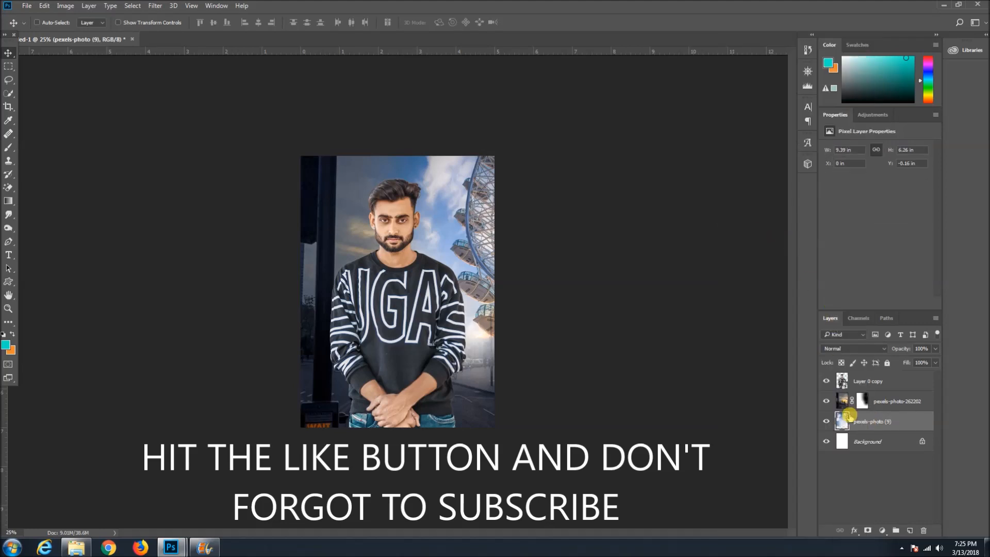
On the pexels-photo-262202 layer, lasso the sky area around the man's head between the dark post and the Ferris wheel clouds
left_click(830, 400)
left_click(17, 84)
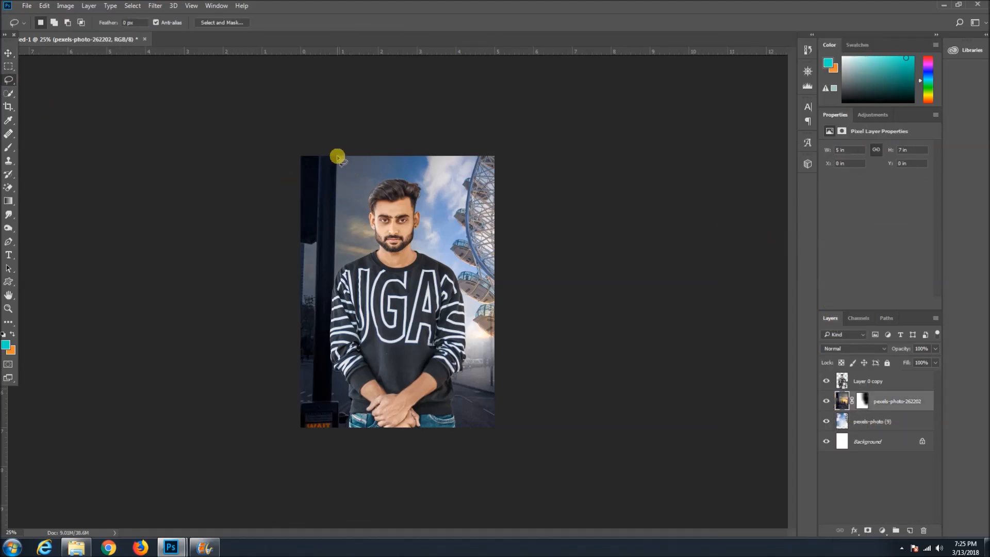
mouse_move(371, 290)
left_mouse_down()
mouse_move(435, 139)
mouse_move(336, 159)
mouse_move(338, 293)
left_mouse_up()
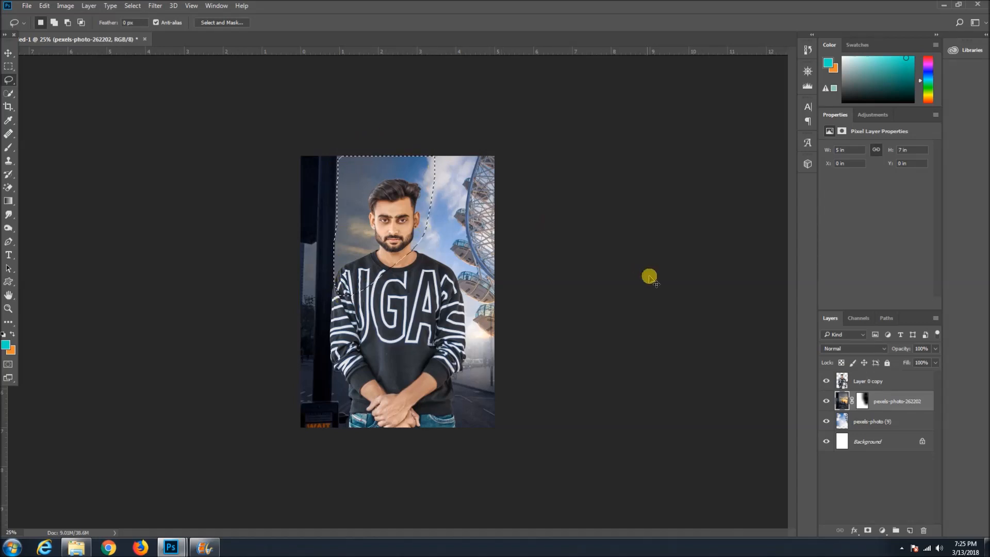
Adjust the selected sky with Hue/Saturation, setting Hue to -1 and Lightness to +16, and clear the selection
key("ctrl+u")
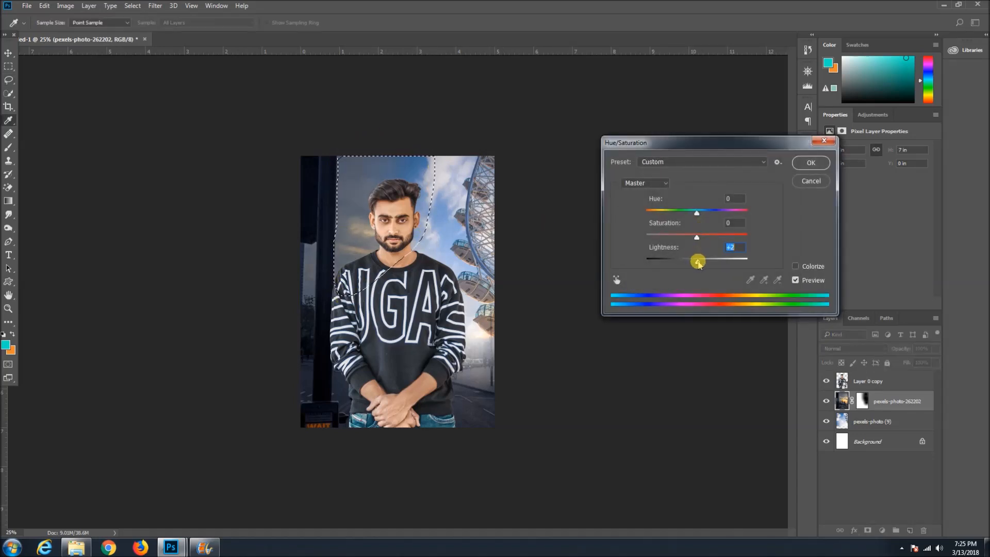
left_click_drag(698, 263, 708, 264)
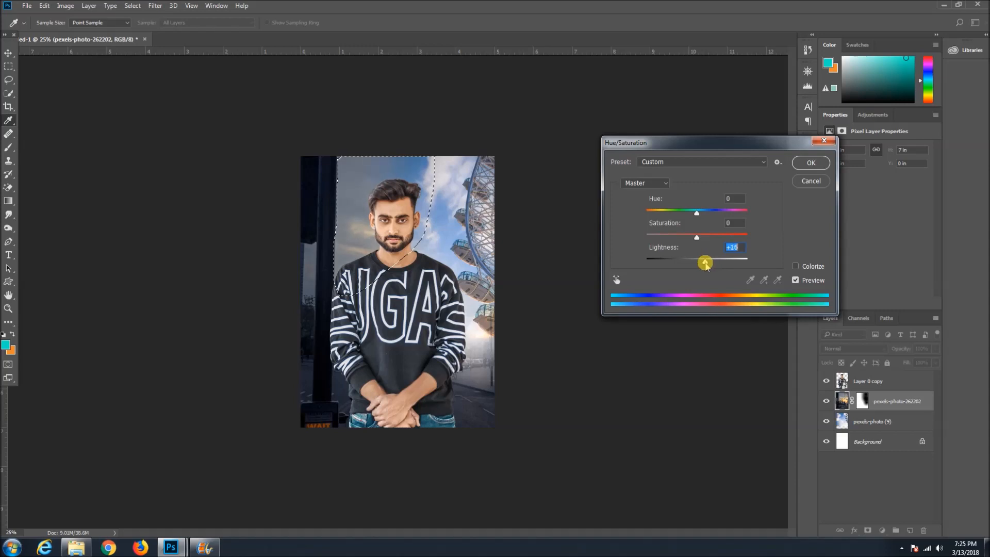
mouse_move(696, 210)
left_mouse_down()
mouse_move(706, 210)
mouse_move(678, 210)
mouse_move(704, 211)
mouse_move(694, 209)
left_mouse_up()
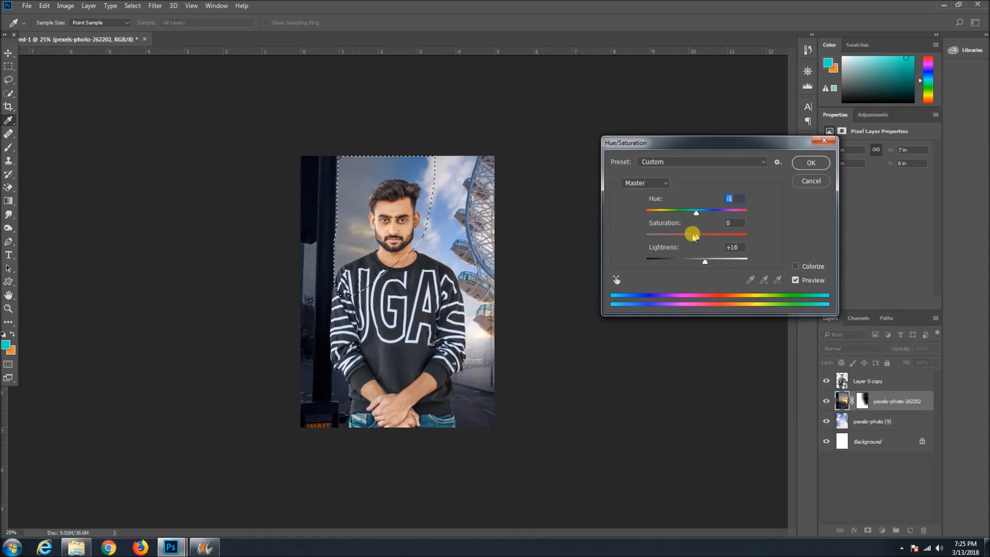
key("Return")
key("l")
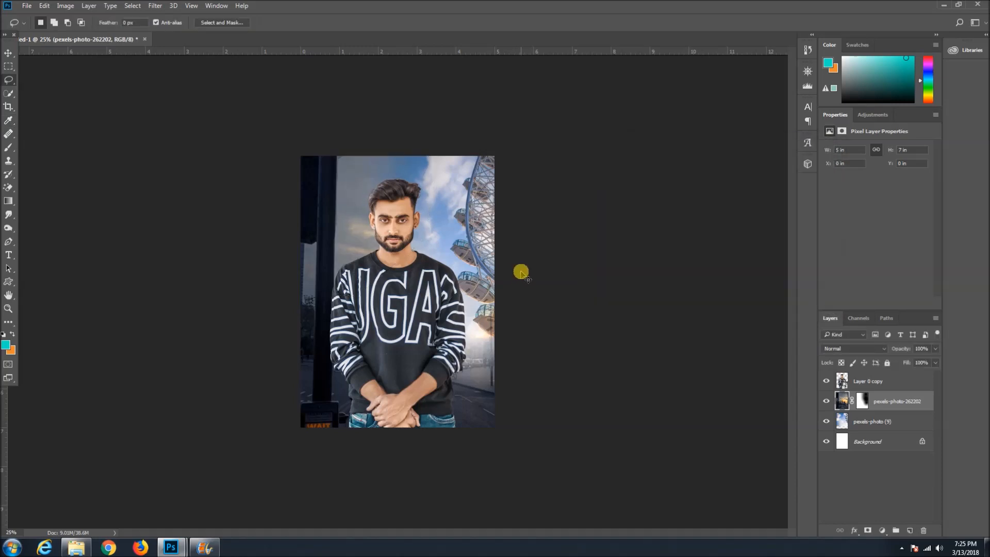
Apply a slight Gaussian Blur to the Ferris wheel photo on the pexels-photo (9) layer
key("ctrl+minus")
left_click(858, 420)
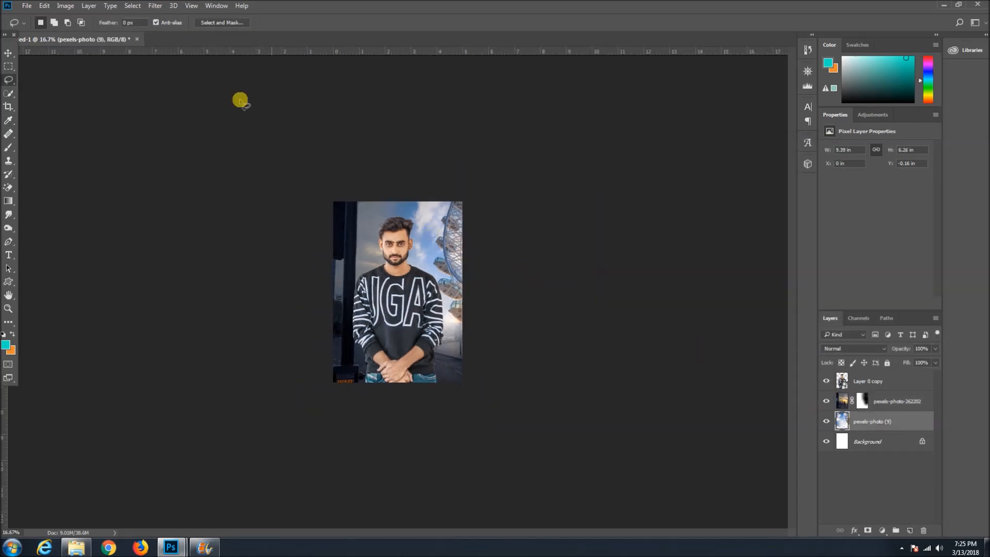
left_click(148, 5)
mouse_move(185, 98)
left_click(330, 130)
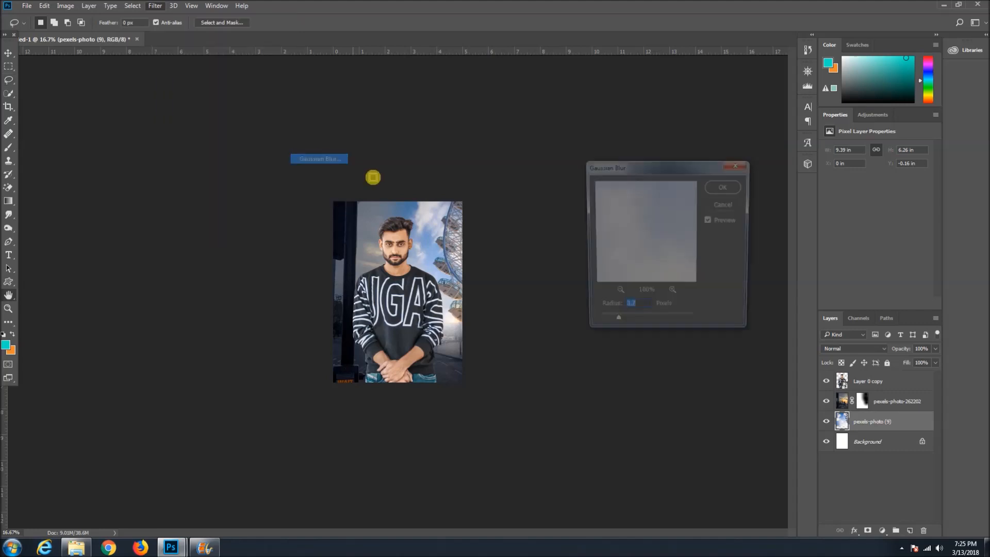
key("Return")
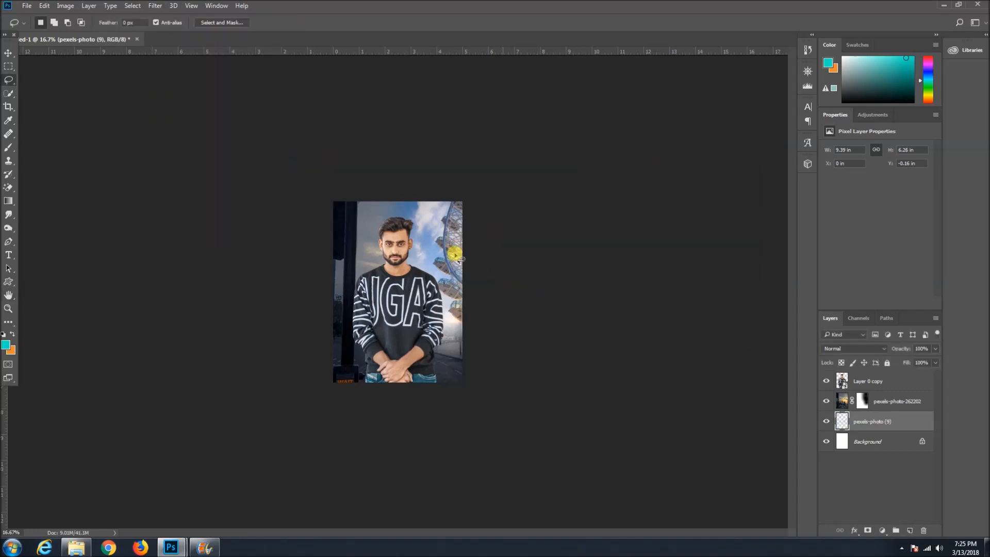
key("ctrl+0")
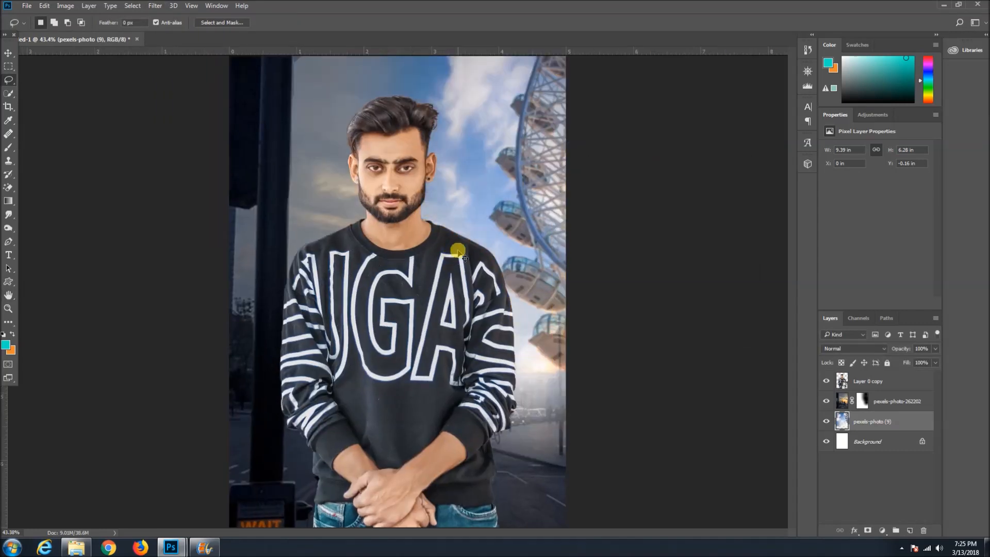
key("ctrl+minus")
Save the document as a layered Photoshop file named new in the POSTER folder within Downloads
right_click(862, 381)
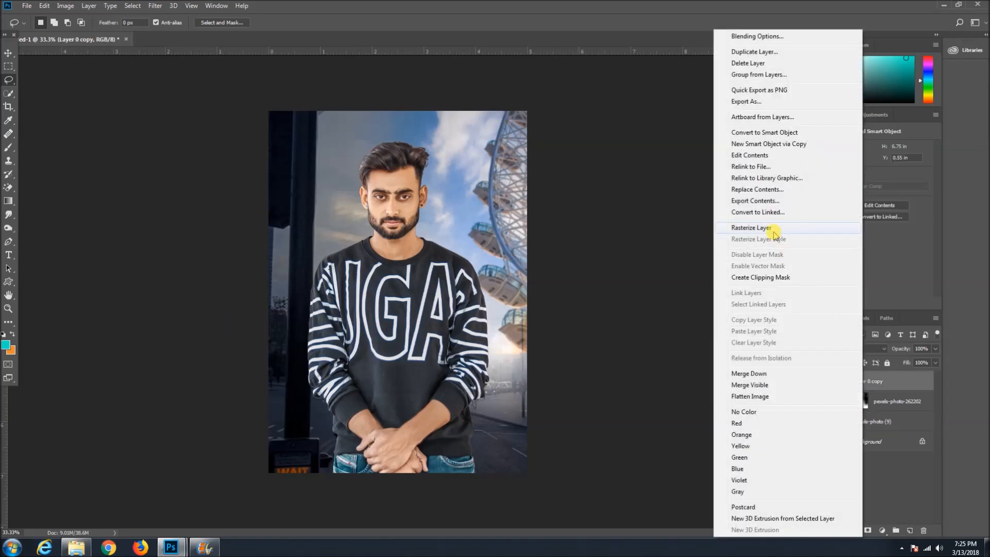
left_click(598, 232)
key("ctrl+shift+s")
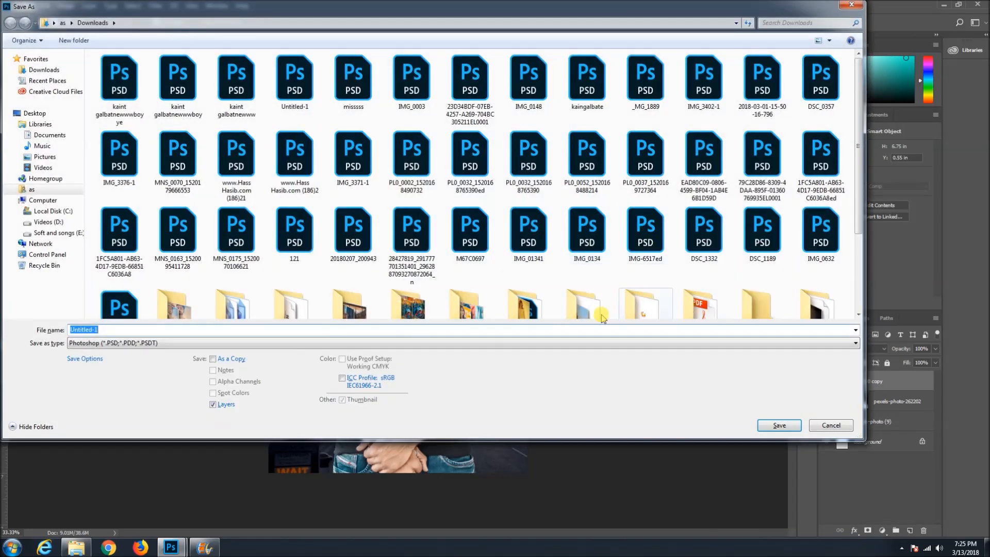
type("new")
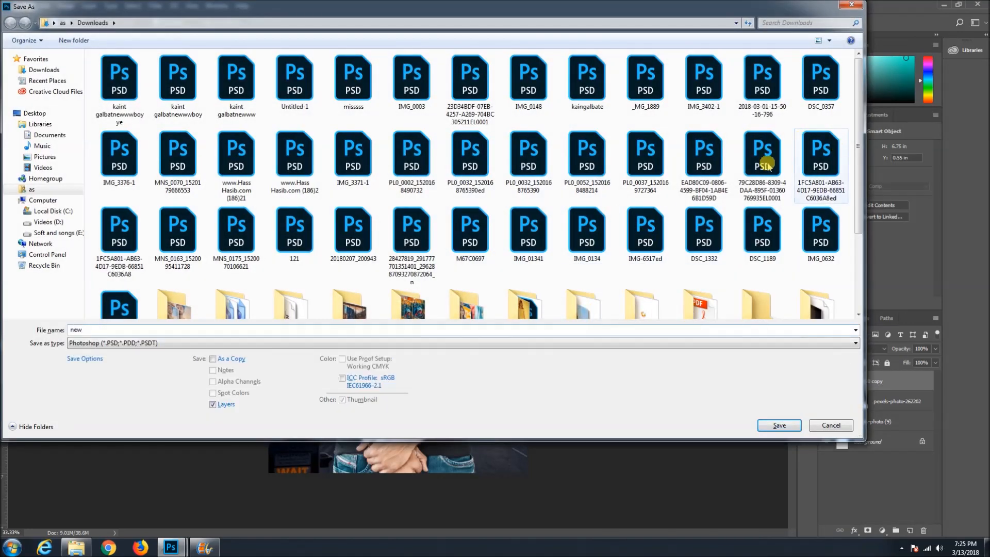
scroll(426, 261, "down", 2)
double_click(172, 242)
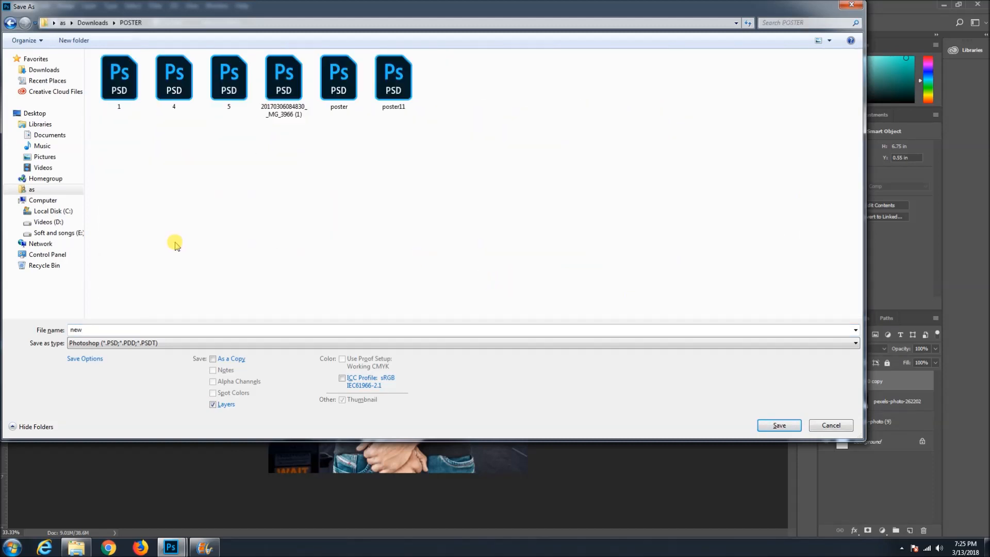
left_click(157, 330)
key("Return")
key("Return")
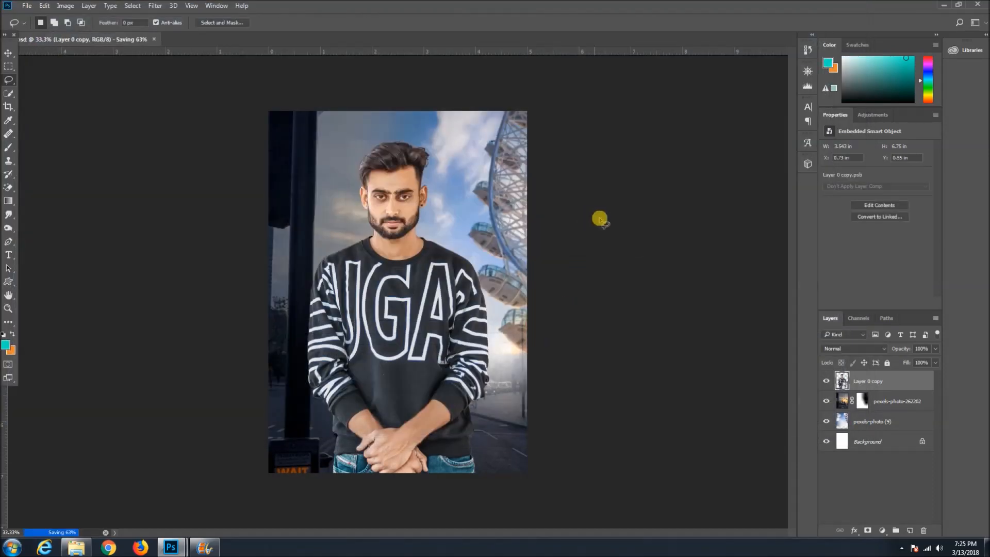
Duplicate the Layer 0 copy portrait layer and rasterize the duplicate
key("ctrl+minus")
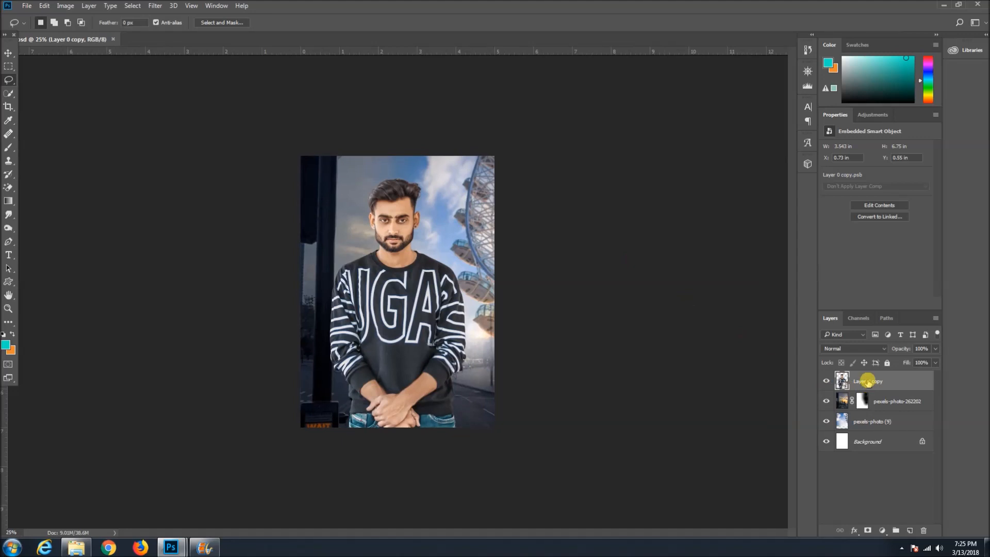
key("ctrl+j")
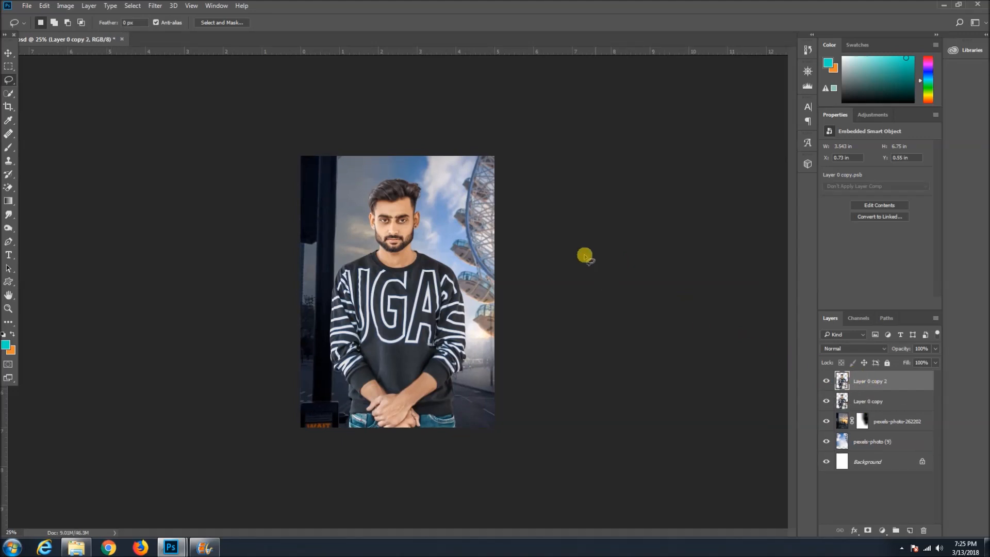
left_click(9, 52)
right_click(897, 380)
left_click(749, 229)
Fill the duplicated portrait layer with 50% Gray in Normal mode
left_click(45, 6)
mouse_move(66, 6)
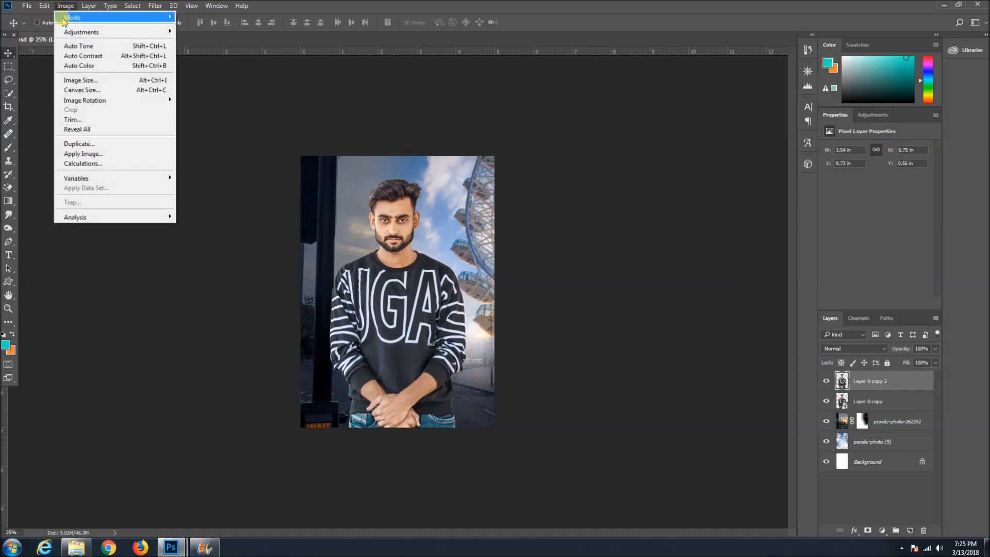
left_click(128, 163)
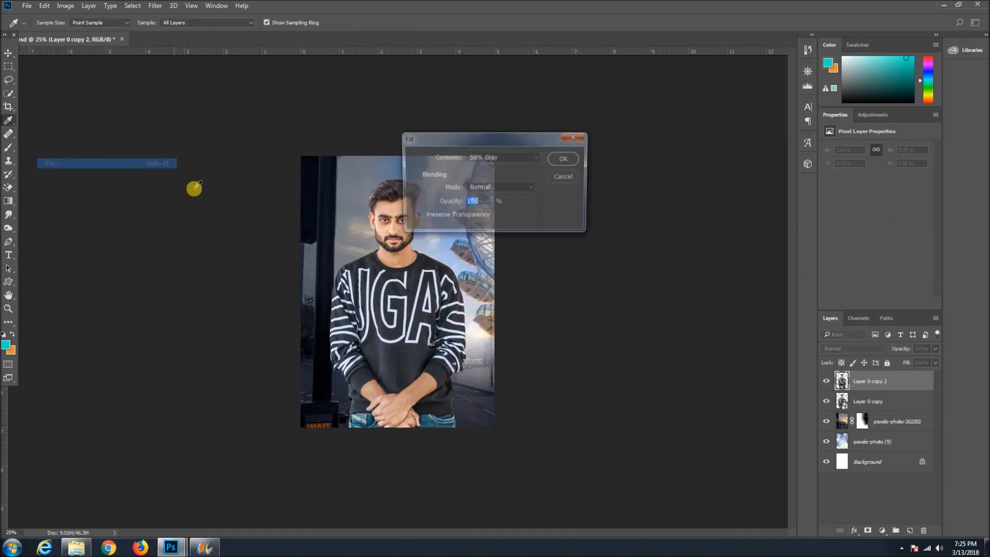
left_click(565, 158)
Set the gray layer's blend mode to Soft Light and clip it to the Layer 0 copy portrait
key("v")
left_click(853, 349)
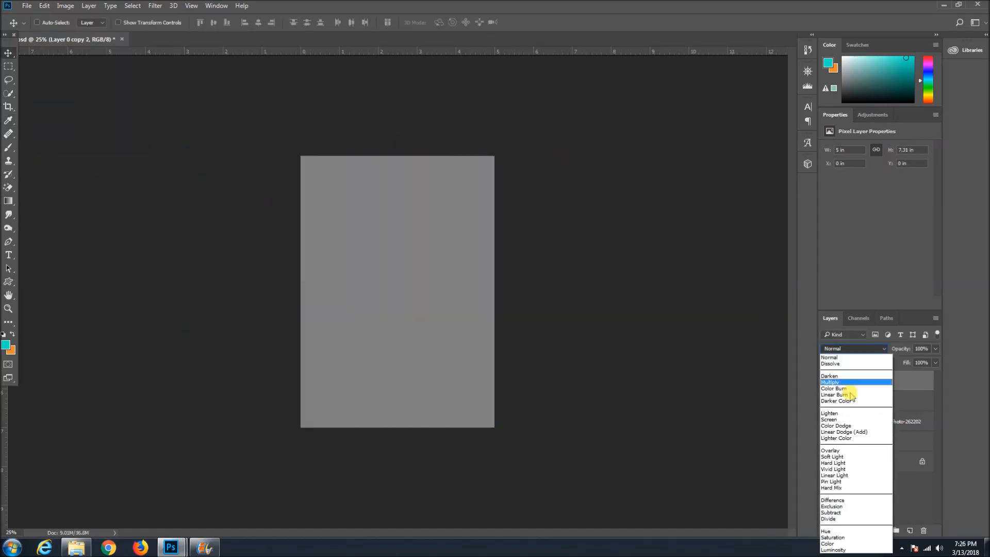
left_click(853, 452)
left_click(852, 390, "alt")
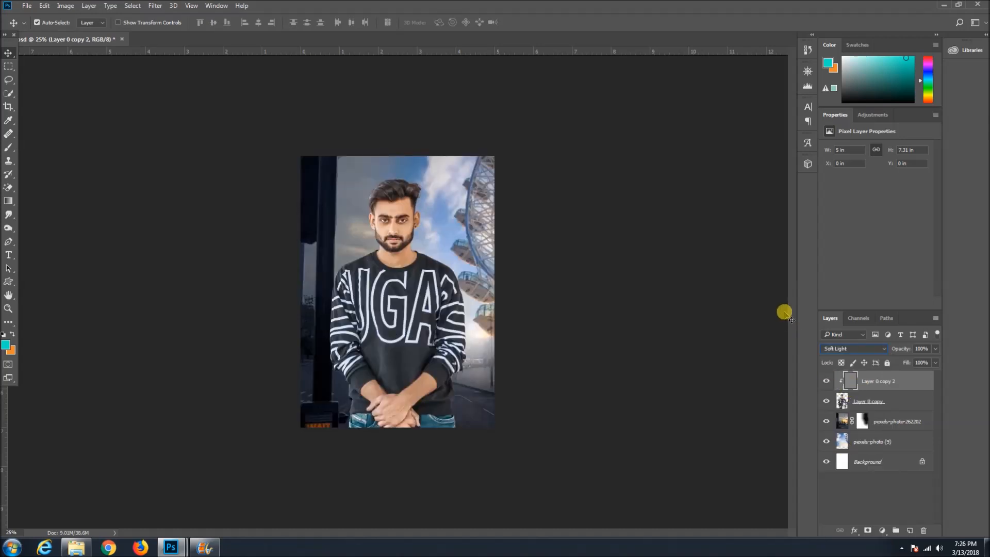
Set up the Dodge tool for the sweater with a small soft brush, 0% hardness and 12% exposure
key("ctrl+0")
right_click(8, 220)
left_click(46, 225)
key("ctrl+1")
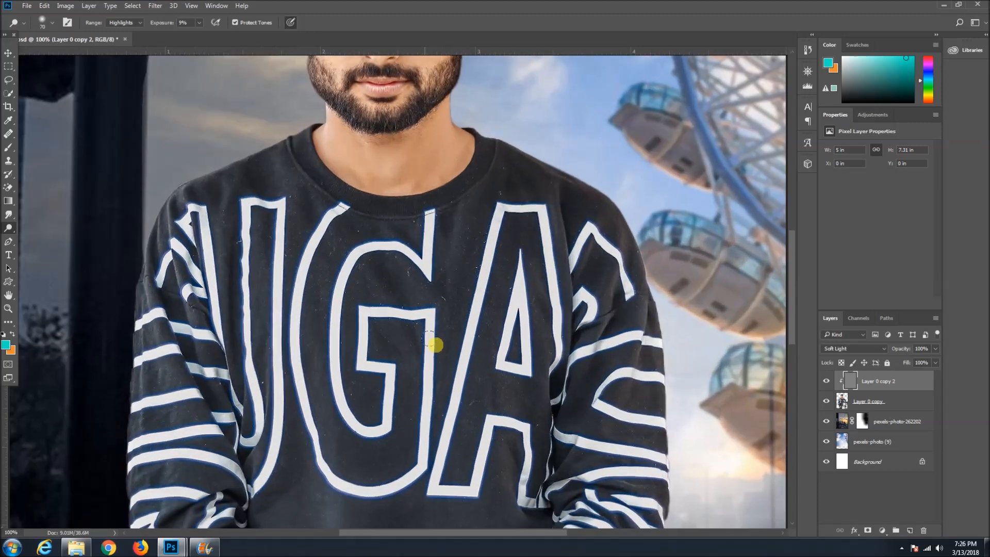
scroll(790, 340, "down", 3)
key("ctrl+plus")
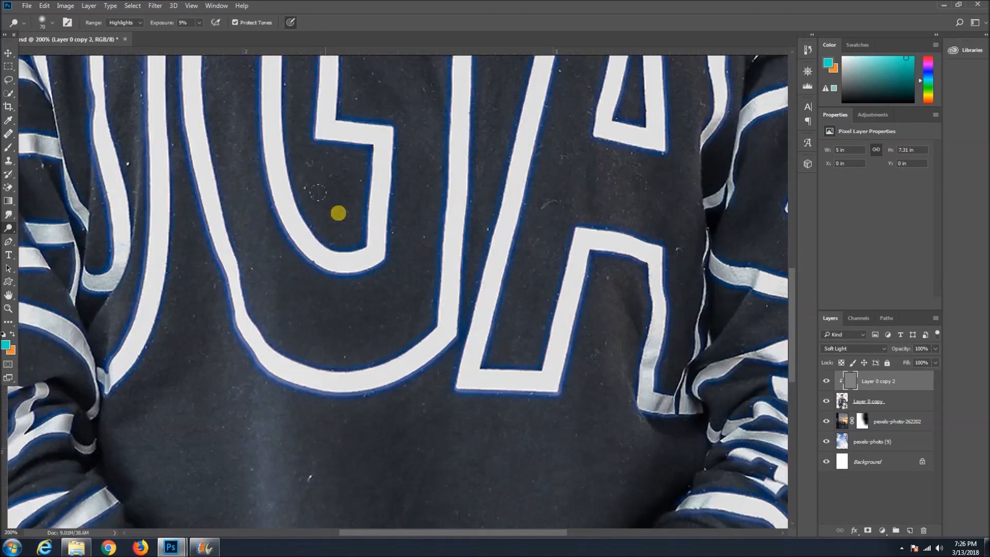
left_click_drag(791, 338, 794, 280)
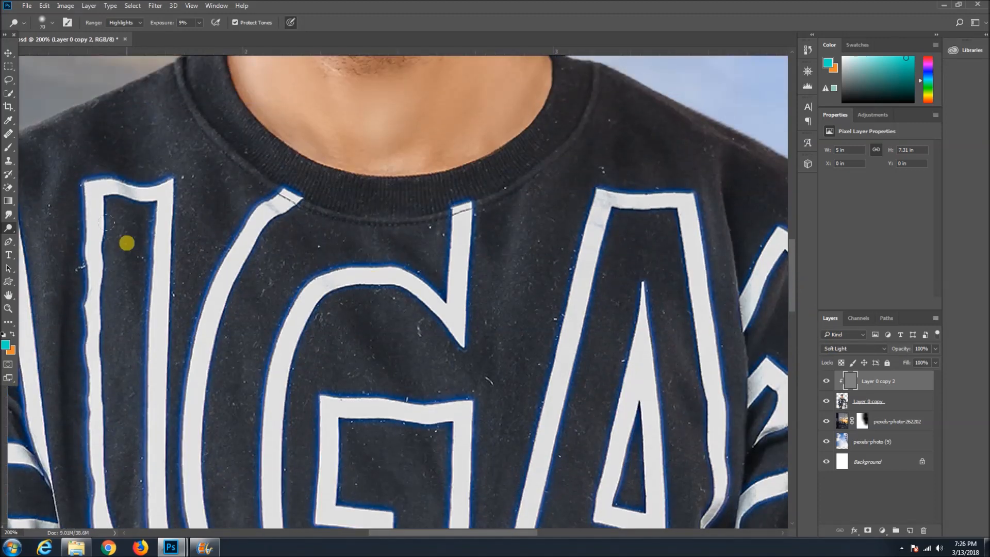
right_click(228, 206)
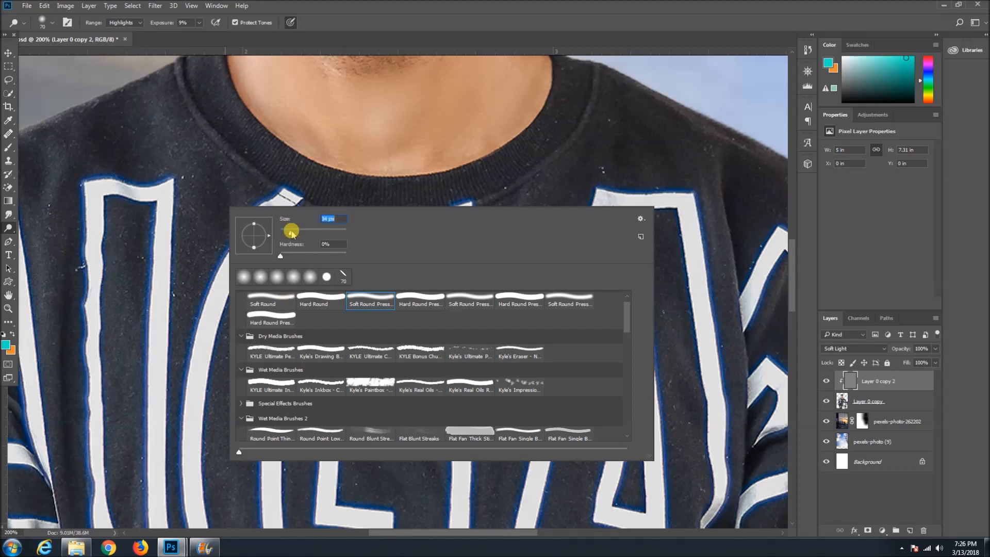
left_click_drag(157, 23, 163, 23)
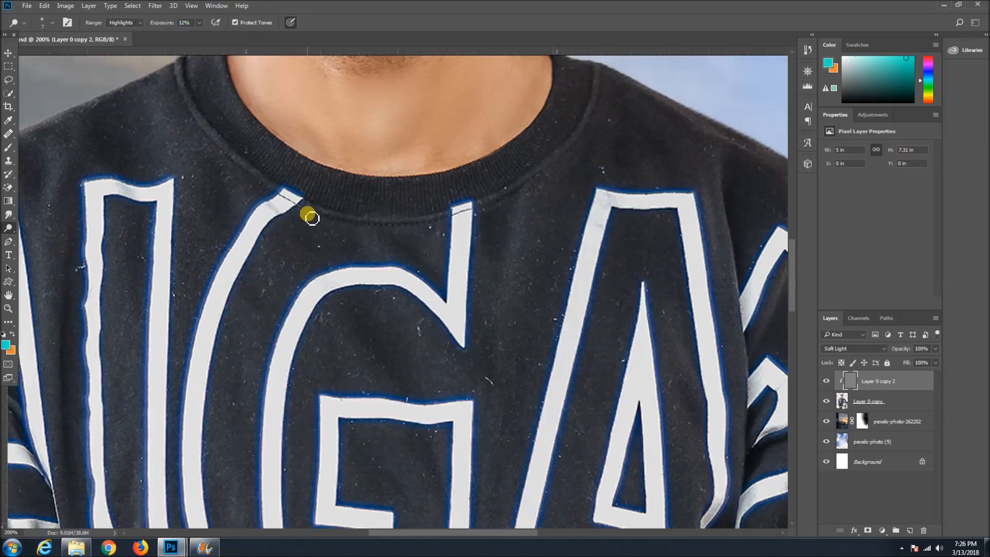
Dodge highlights along the sweater's collar seam and the ribbed neckline edge on the gray layer
scroll(433, 223, "up", 2)
mouse_move(196, 171)
left_mouse_down()
mouse_move(190, 146)
mouse_move(238, 217)
mouse_move(190, 147)
mouse_move(219, 210)
mouse_move(206, 188)
mouse_move(322, 275)
mouse_move(378, 287)
left_mouse_up()
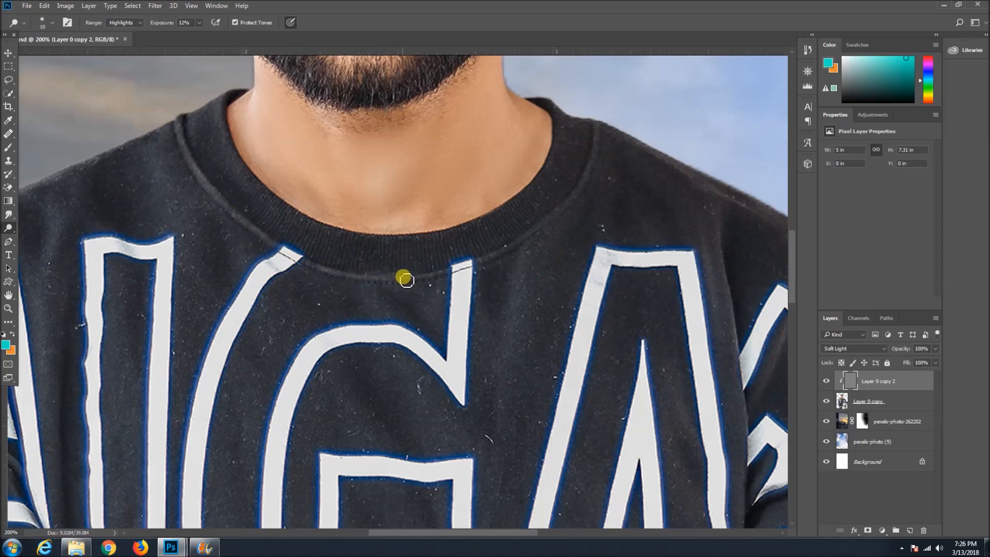
left_click_drag(479, 270, 490, 264)
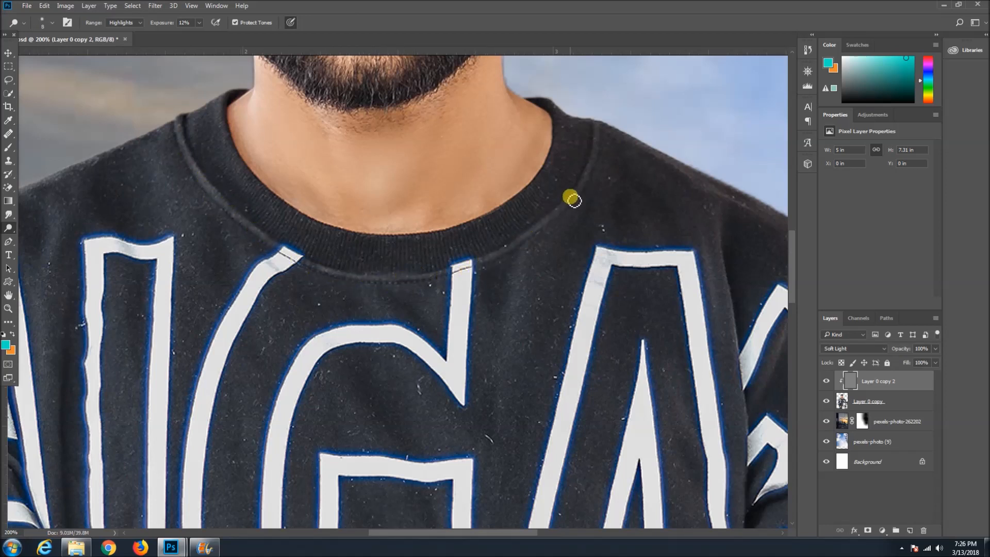
mouse_move(574, 202)
left_mouse_down()
mouse_move(600, 145)
mouse_move(591, 178)
mouse_move(561, 166)
left_mouse_up()
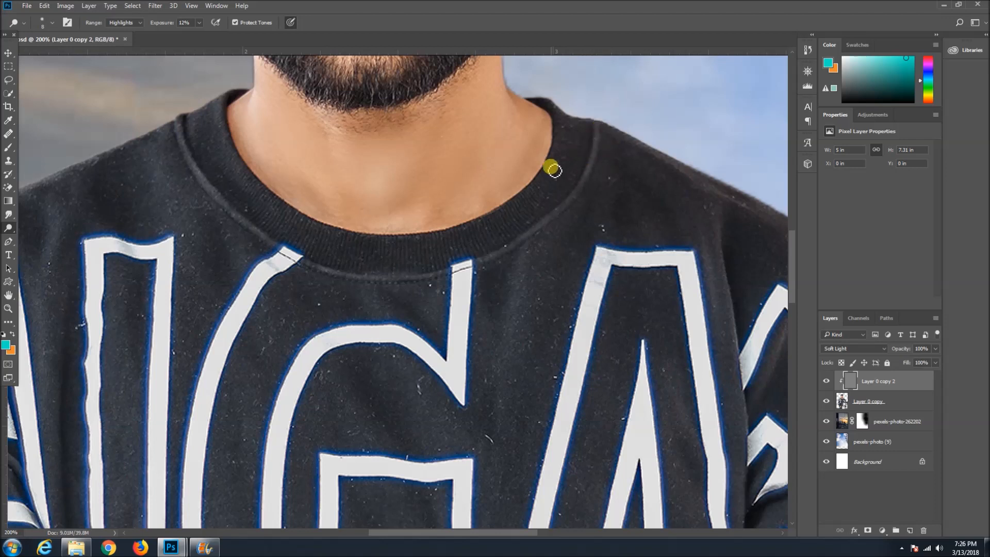
left_click_drag(433, 221, 340, 236)
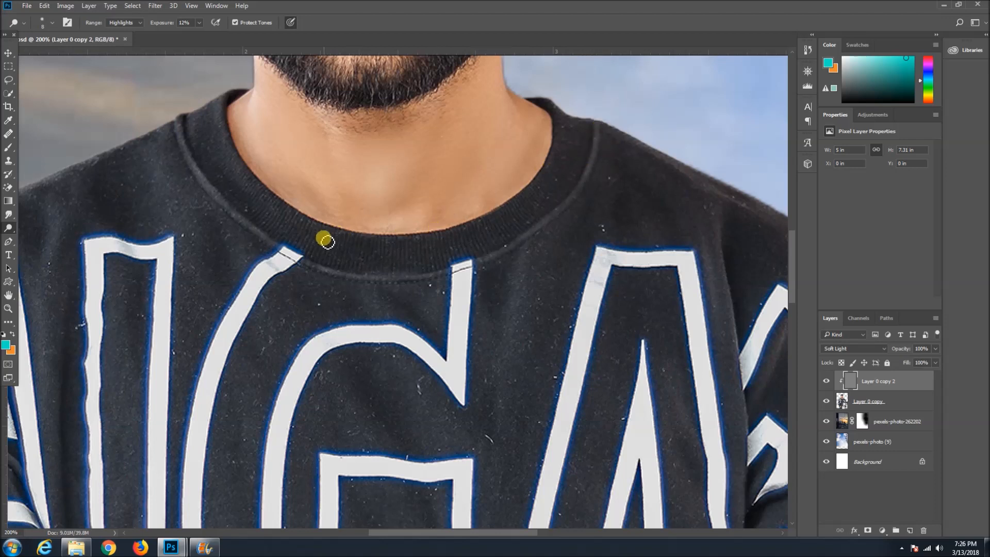
Dodge the fabric folds below the collar and around the letter G on the sweater's chest
scroll(413, 263, "down", 2)
key("bracketright")
key("bracketright")
key("bracketleft")
mouse_move(518, 254)
left_mouse_down()
mouse_move(515, 282)
mouse_move(525, 268)
mouse_move(509, 323)
mouse_move(519, 355)
mouse_move(519, 337)
mouse_move(492, 435)
mouse_move(508, 362)
mouse_move(385, 259)
mouse_move(424, 287)
mouse_move(411, 262)
mouse_move(398, 262)
mouse_move(416, 290)
mouse_move(395, 261)
left_mouse_up()
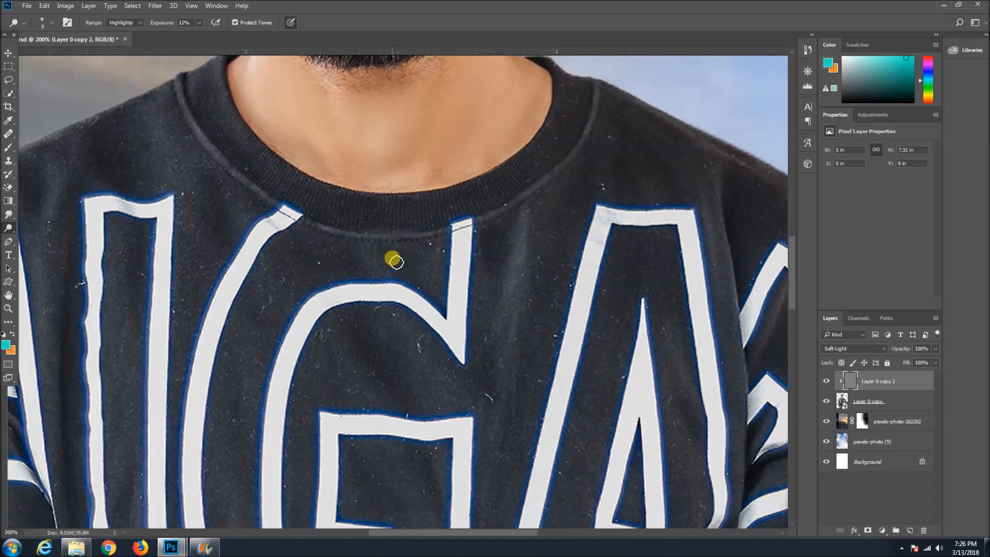
mouse_move(421, 420)
left_mouse_down()
mouse_move(343, 332)
mouse_move(394, 405)
mouse_move(335, 323)
mouse_move(392, 395)
mouse_move(371, 366)
left_mouse_up()
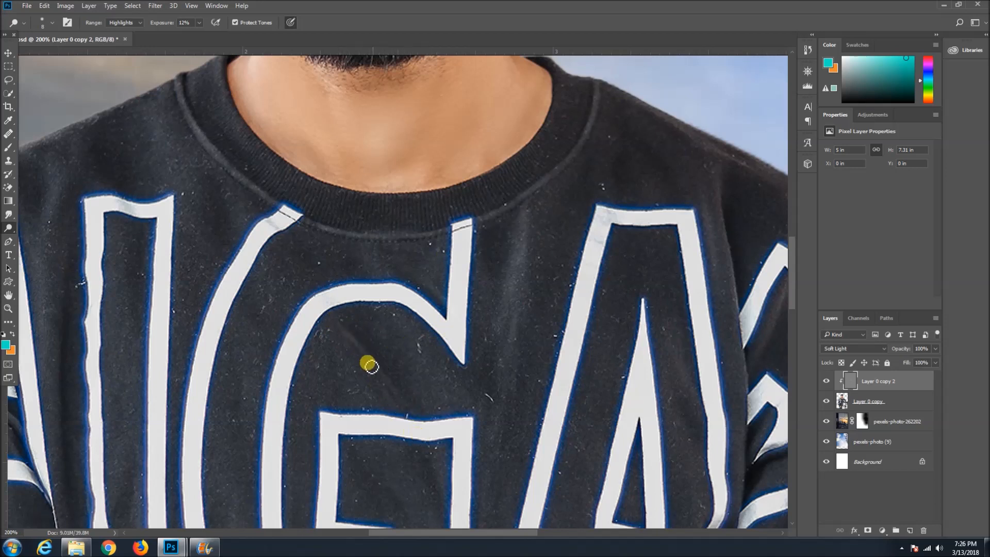
mouse_move(248, 297)
left_mouse_down()
mouse_move(263, 302)
mouse_move(209, 197)
mouse_move(241, 237)
left_mouse_up()
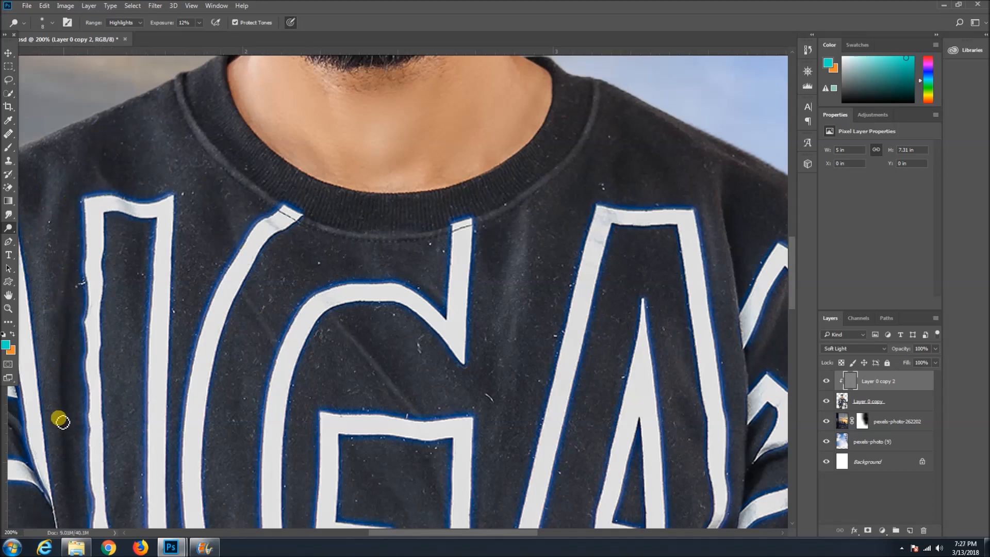
Dodge the sweater fold running down beside the letter A toward the sleeve, adjusting the brush size as needed
scroll(62, 361, "down", 2)
scroll(309, 407, "down", 2)
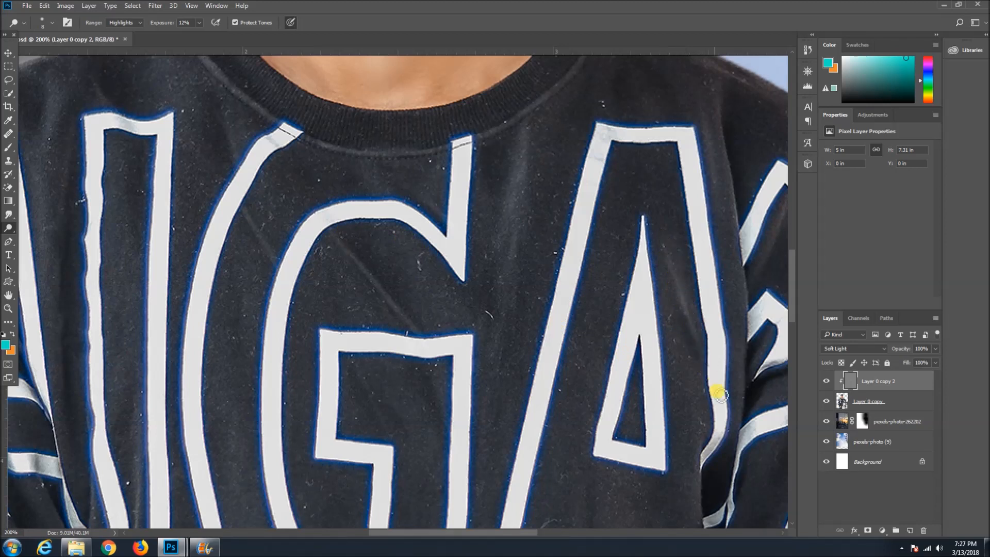
key("bracketright")
key("bracketright")
mouse_move(722, 113)
left_mouse_down()
mouse_move(731, 199)
mouse_move(728, 138)
mouse_move(746, 225)
mouse_move(736, 197)
mouse_move(753, 291)
mouse_move(746, 328)
left_mouse_up()
key("bracketleft")
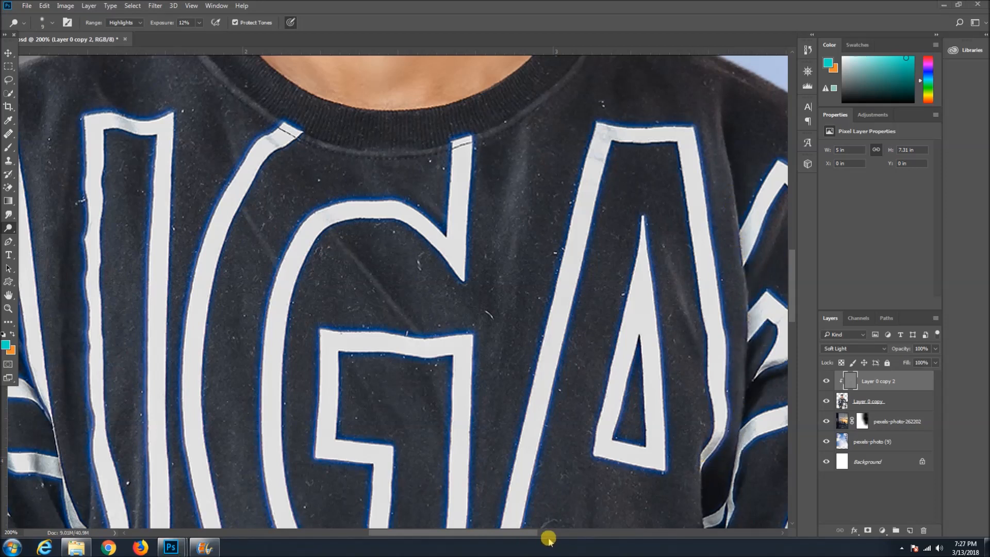
Dodge the fabric folds on the shoulder and upper sleeve beside the letter A, varying the brush size
left_click_drag(380, 533, 438, 535)
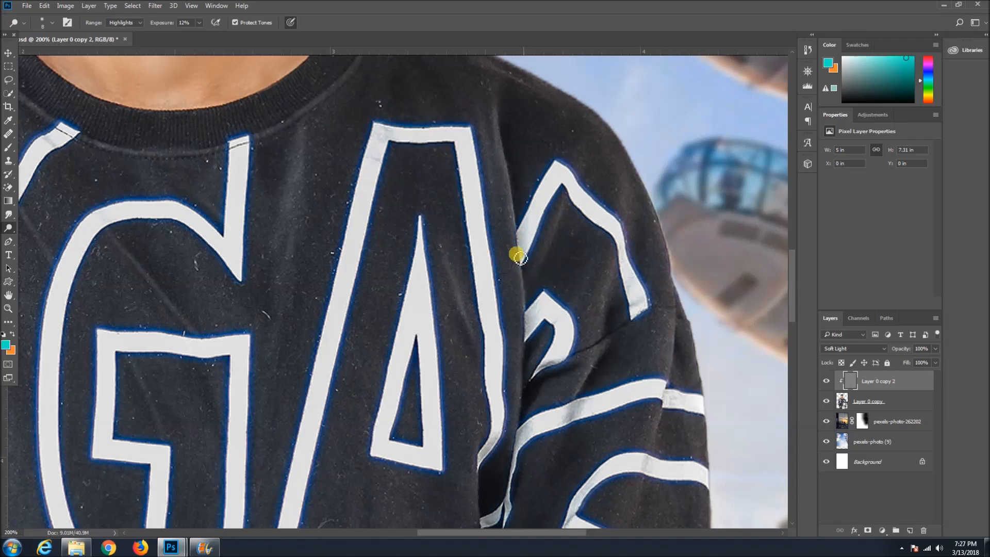
key("bracketright")
key("bracketright")
key("bracketright")
key("bracketleft")
key("bracketleft")
key("bracketleft")
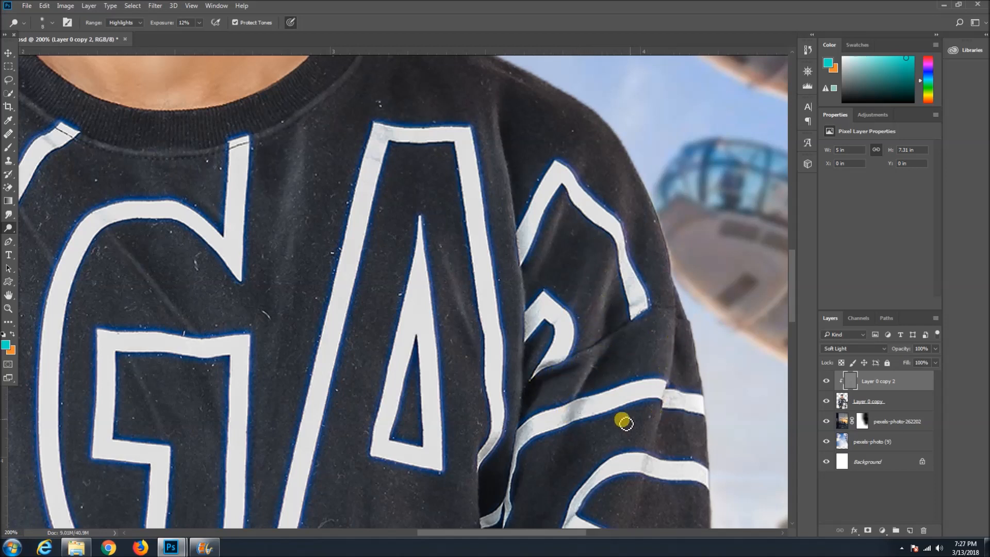
key("ctrl+minus")
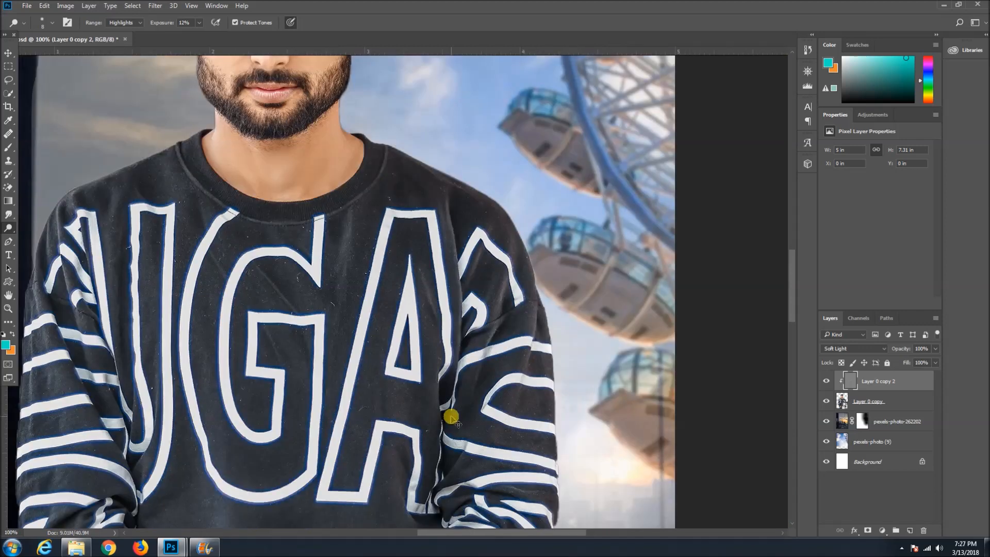
Dodge the curved fold on the sweater's lower front below the letters with a larger 15 px brush
key("ctrl+minus")
key("ctrl+plus")
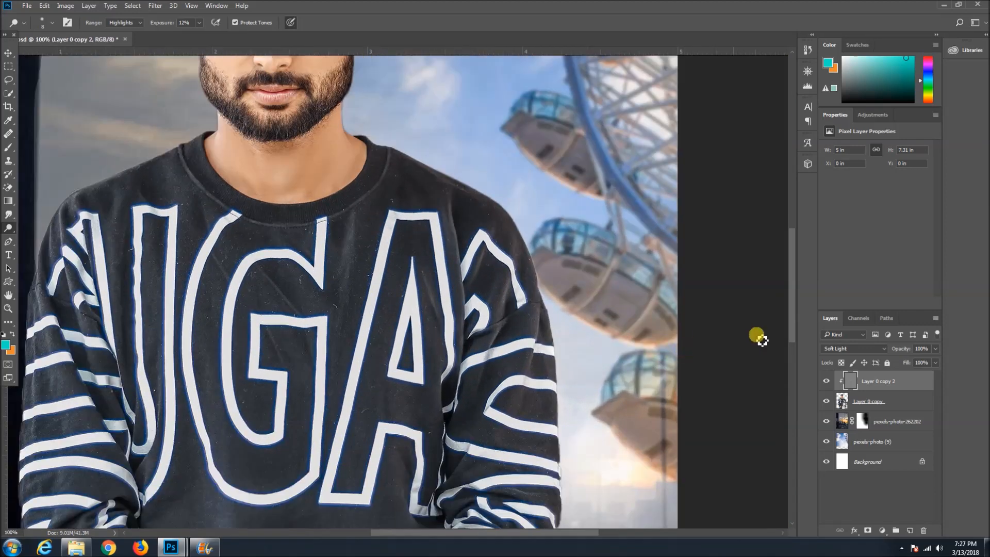
scroll(261, 243, "down", 3)
key("ctrl+plus")
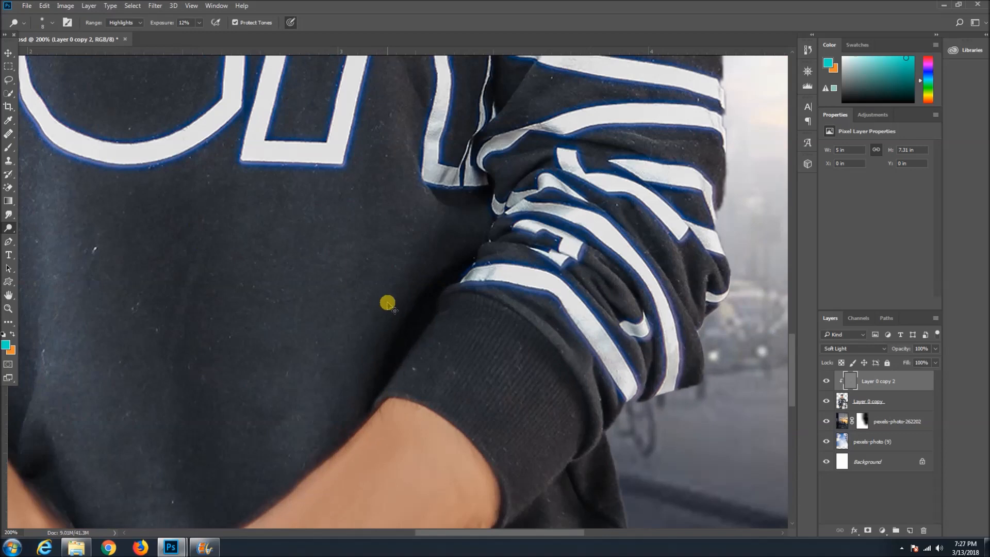
key("ctrl+minus")
key("bracketright")
key("bracketright")
mouse_move(295, 312)
left_mouse_down()
mouse_move(293, 387)
mouse_move(293, 347)
mouse_move(247, 347)
mouse_move(298, 322)
mouse_move(292, 358)
mouse_move(234, 382)
mouse_move(163, 277)
mouse_move(163, 323)
mouse_move(141, 335)
mouse_move(97, 405)
left_mouse_up()
key("ctrl+plus")
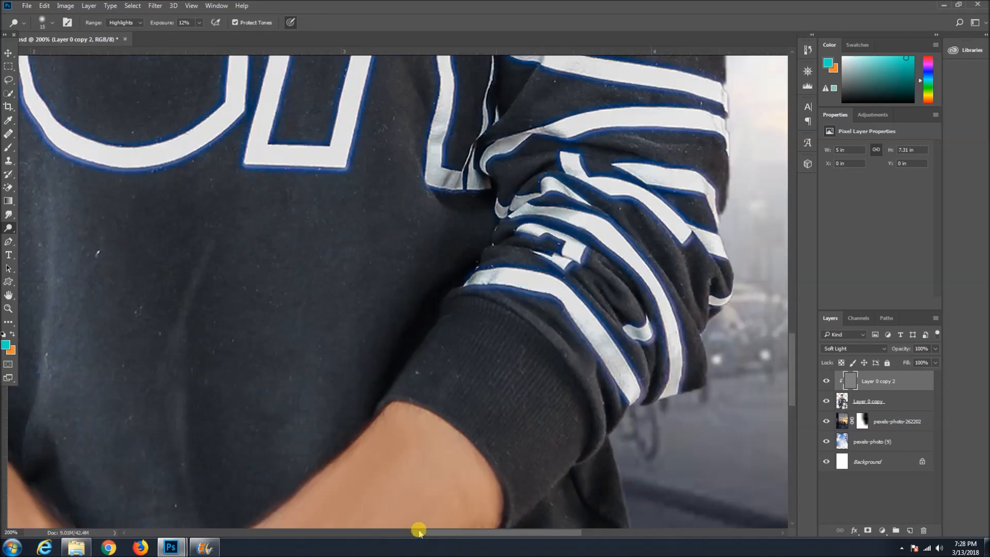
Dodge the long vertical folds on the sweater's belly area between the forearms
left_click_drag(418, 531, 207, 358)
right_click(332, 345)
left_click(310, 312)
left_click_drag(307, 333, 314, 334)
left_click(137, 340)
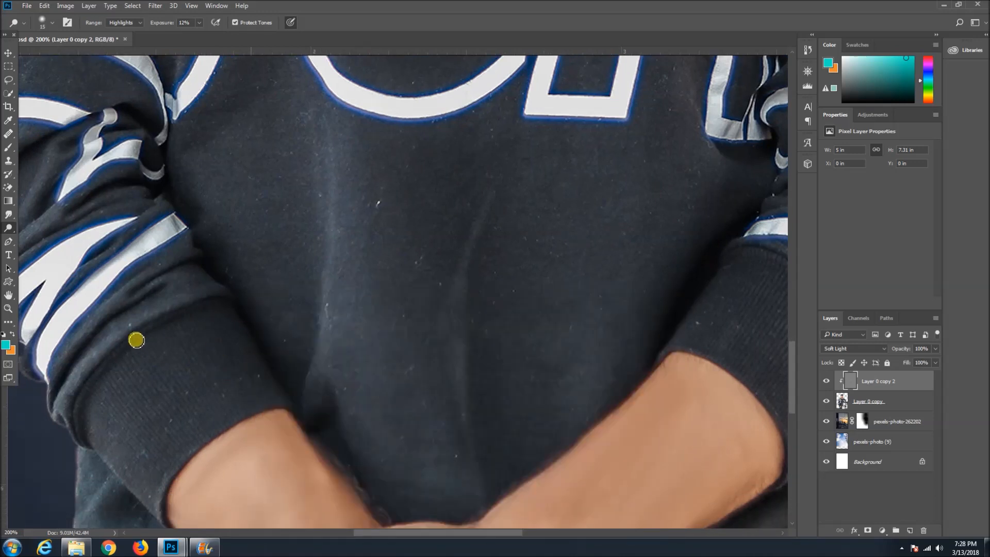
Dodge the seam ridge above the ribbed cuff of the man's right sleeve with a smaller brush
key("bracketleft")
key("bracketleft")
key("bracketleft")
key("bracketleft")
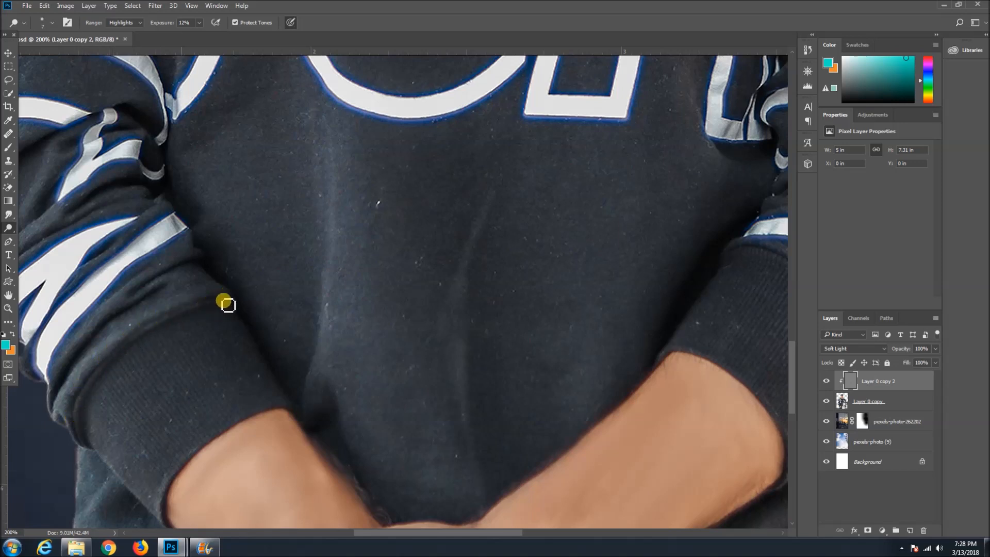
scroll(139, 298, "up", 1)
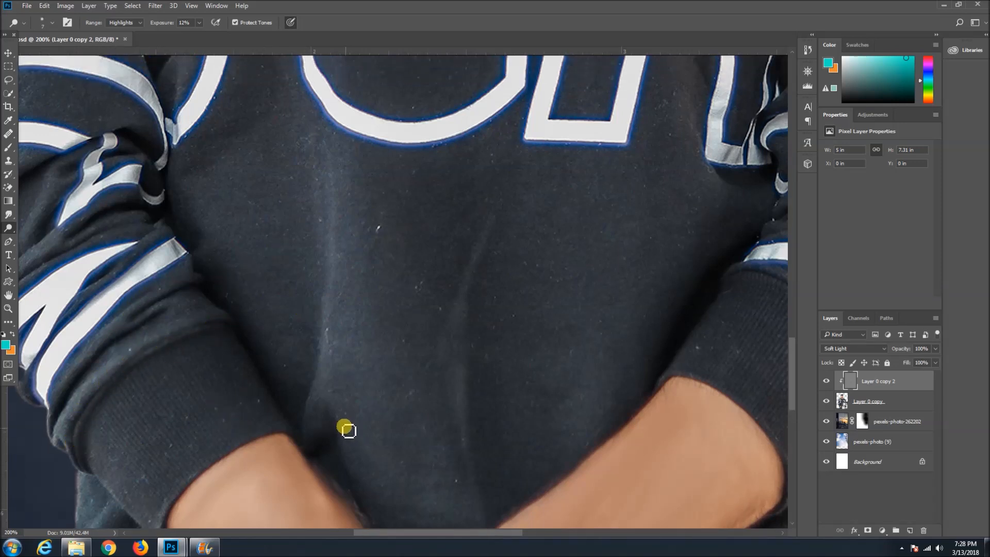
key("bracketleft")
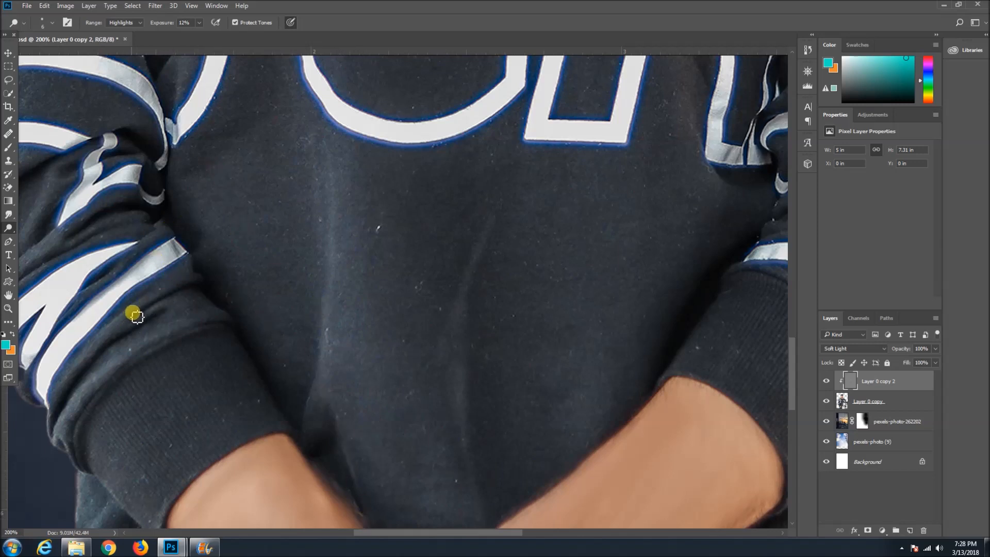
Dodge the wrinkles between the white stripes on the lower part of the man's right sleeve
left_click_drag(177, 304, 128, 331)
left_click_drag(131, 260, 348, 345)
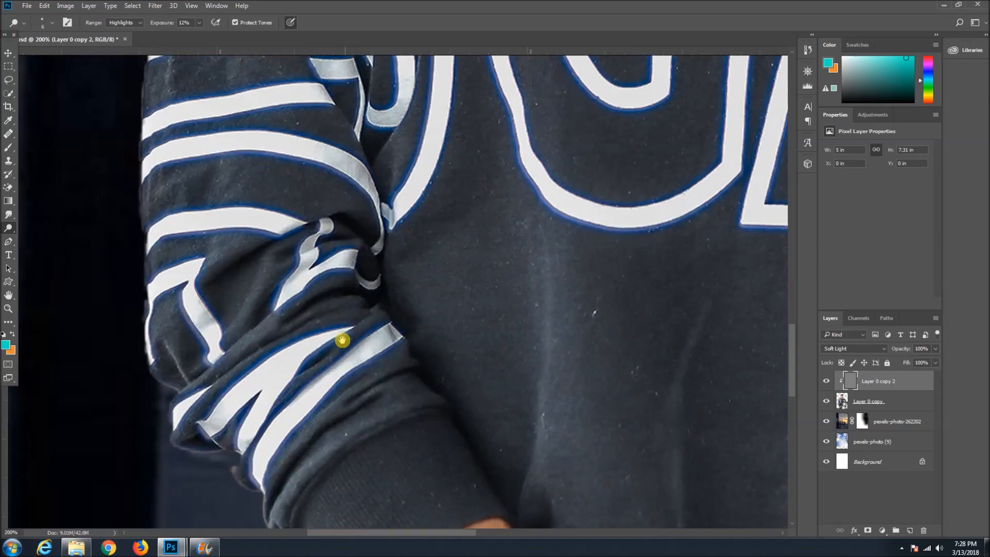
mouse_move(270, 246)
left_mouse_down()
mouse_move(210, 283)
mouse_move(247, 280)
mouse_move(235, 330)
left_mouse_up()
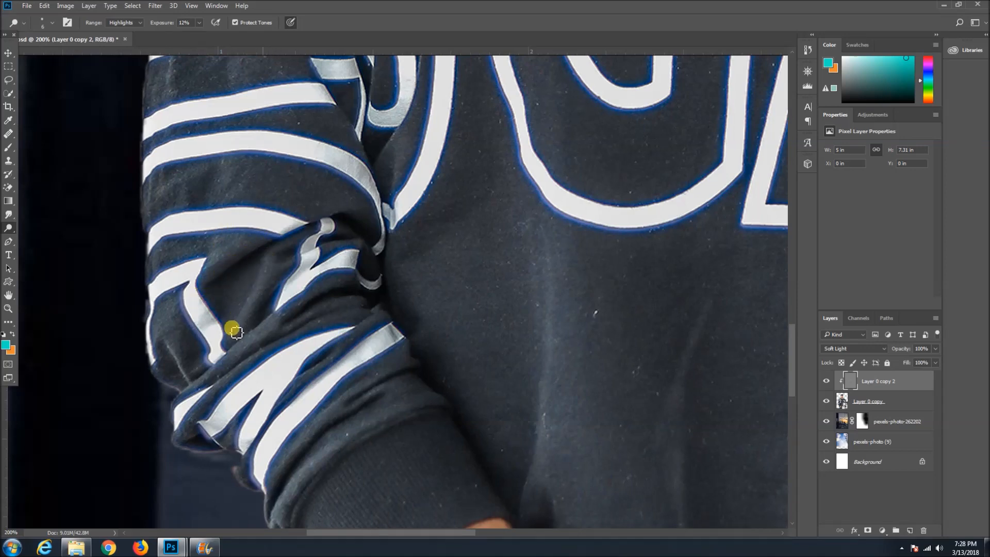
Set up the Burn tool with a smaller brush, the Midtones range and 10% exposure
key("ctrl+0")
right_click(8, 227)
left_click(51, 238)
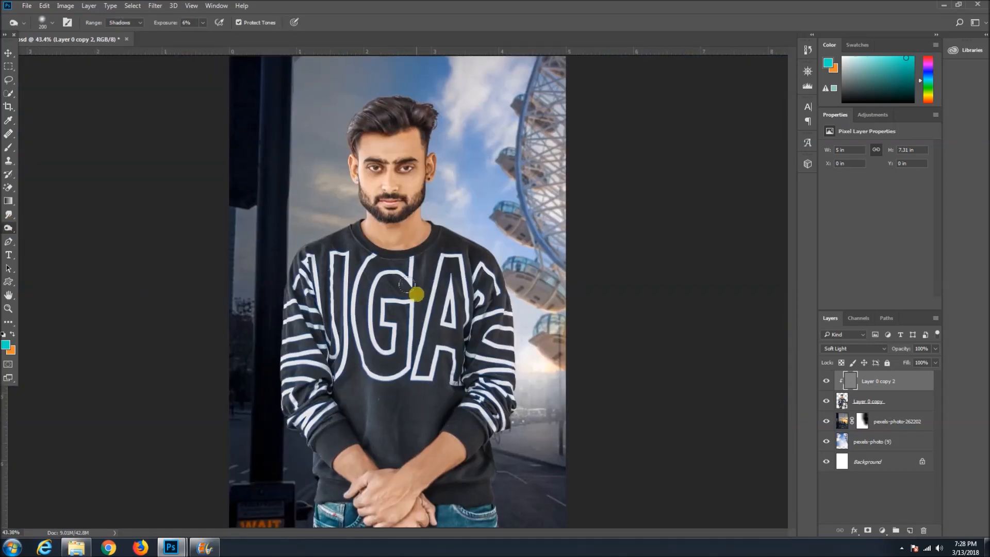
key("bracketleft")
left_click(135, 23)
left_click(121, 47)
left_click(124, 23)
left_click(121, 36)
Burn the midtones down the sweater's front and along its hem and cuff on the gray layer
mouse_move(409, 418)
left_mouse_down()
mouse_move(418, 426)
mouse_move(421, 397)
left_mouse_up()
mouse_move(425, 301)
left_mouse_down()
mouse_move(389, 311)
mouse_move(378, 447)
mouse_move(472, 503)
mouse_move(344, 530)
left_mouse_up()
mouse_move(328, 487)
left_mouse_down()
mouse_move(317, 451)
mouse_move(340, 418)
left_mouse_up()
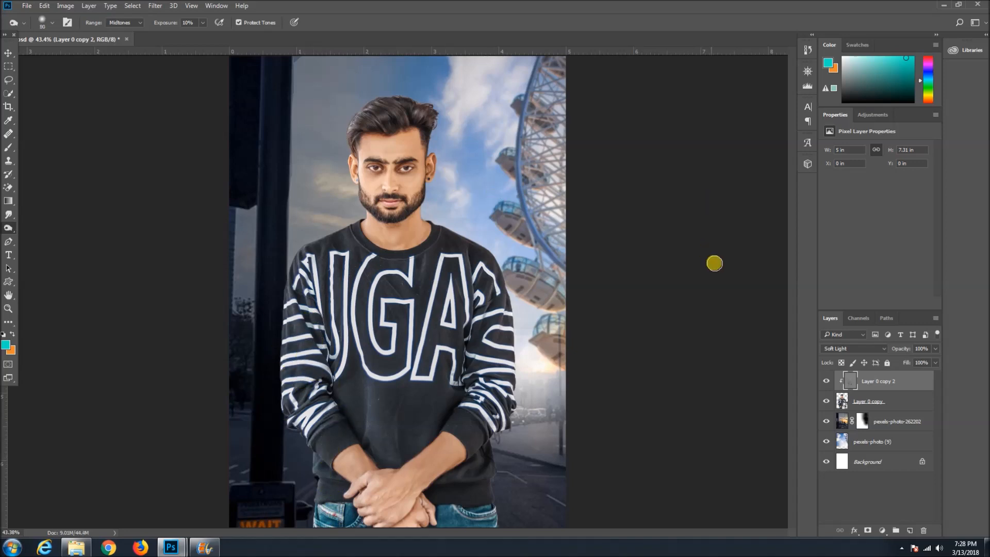
Burn the shadow areas of the man's face, beard and neck with a reduced brush
key("ctrl+plus")
left_click_drag(788, 309, 758, 271)
key("ctrl+plus")
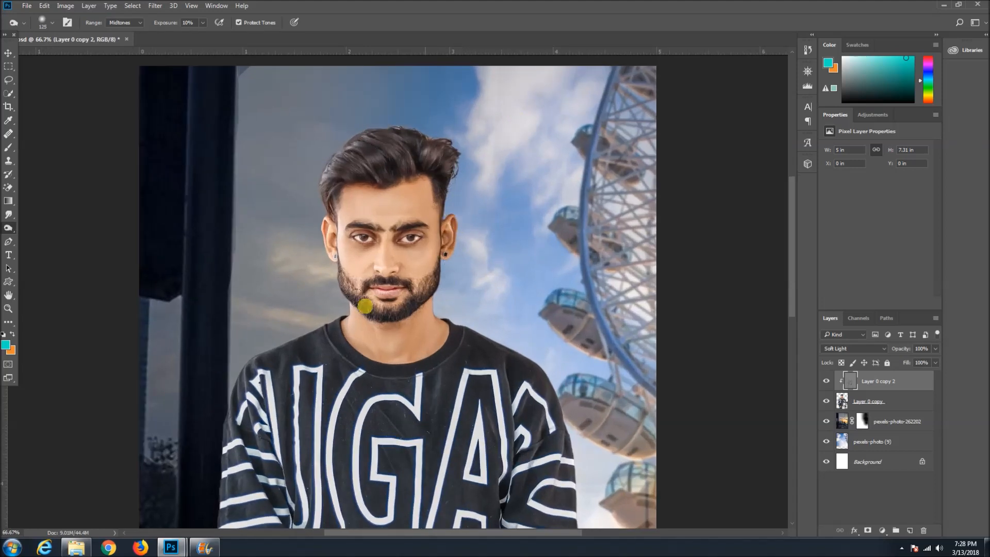
key("bracketleft")
key("bracketleft")
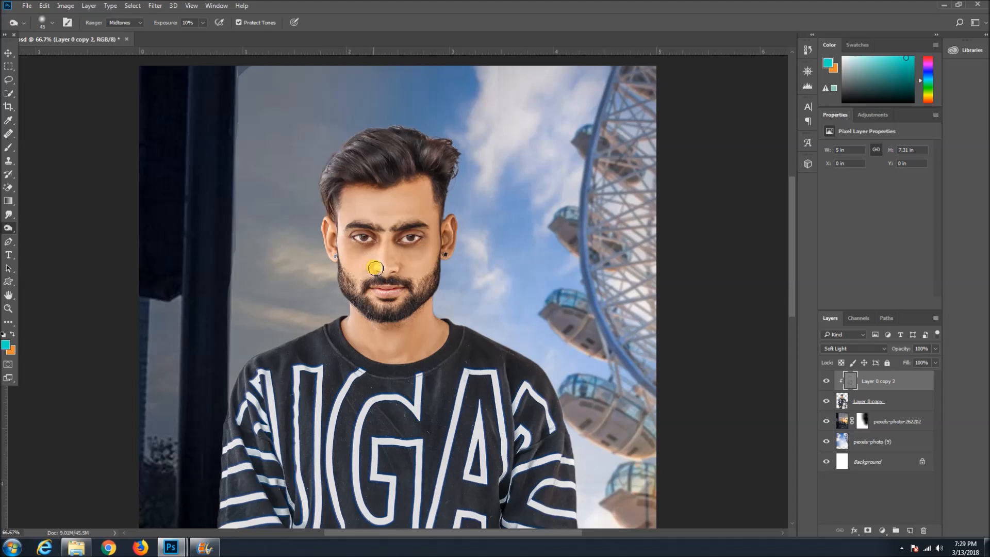
left_click_drag(393, 277, 402, 273)
left_click_drag(416, 283, 412, 296)
mouse_move(441, 341)
left_mouse_down()
mouse_move(350, 344)
mouse_move(415, 357)
left_mouse_up()
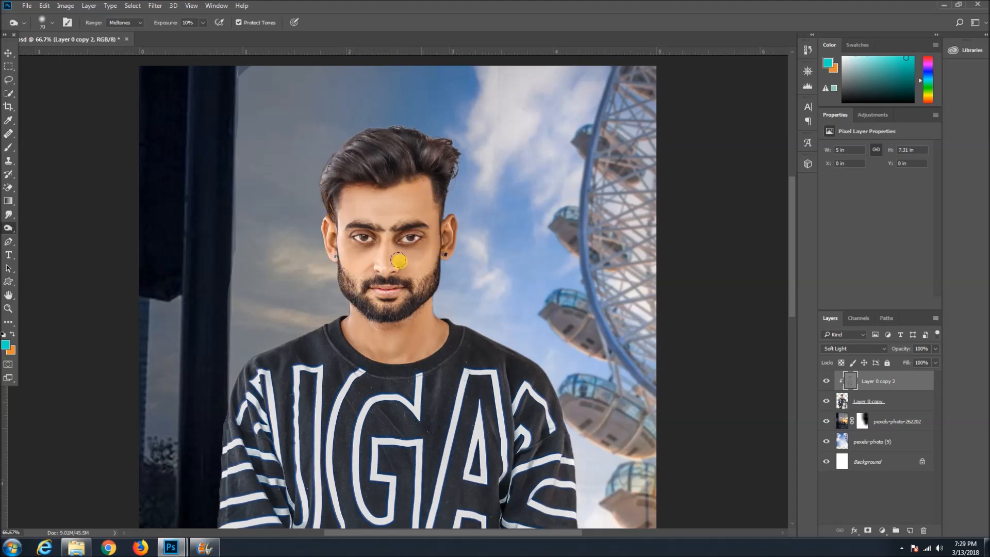
Raise the Burn tool's exposure to 18% and darken the sweater with a brush enlarged to 150 px
key("ctrl+minus")
key("ctrl+minus")
key("ctrl+minus")
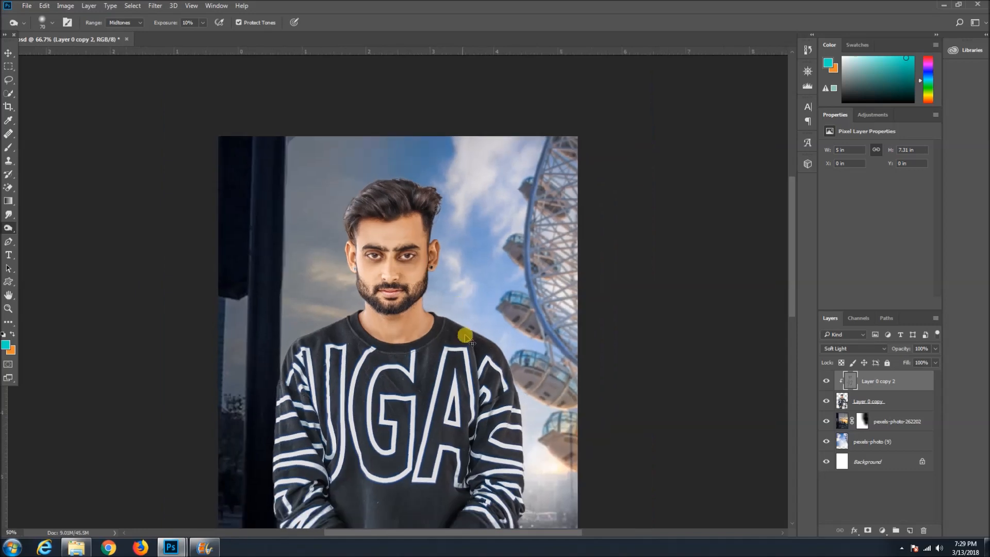
key("ctrl+plus")
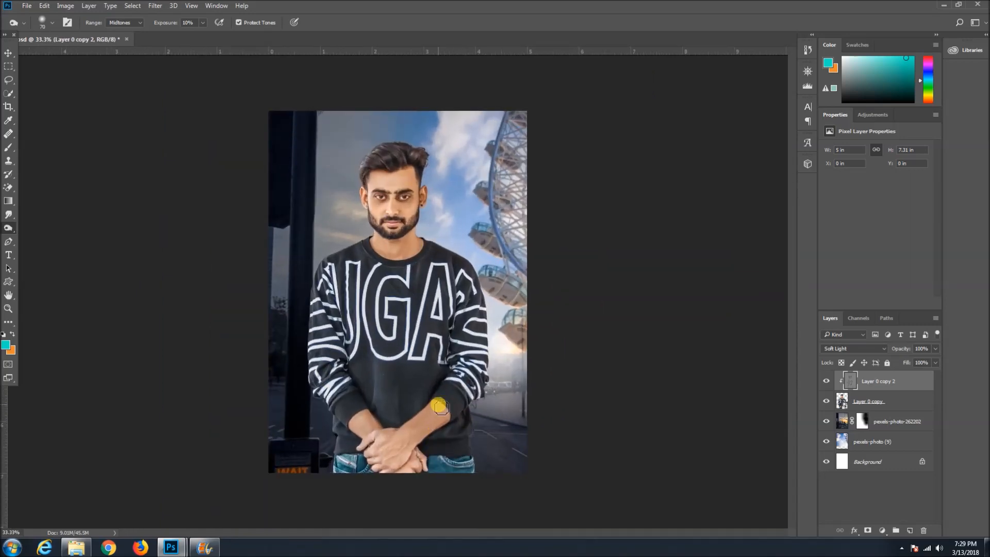
left_click_drag(165, 23, 171, 23)
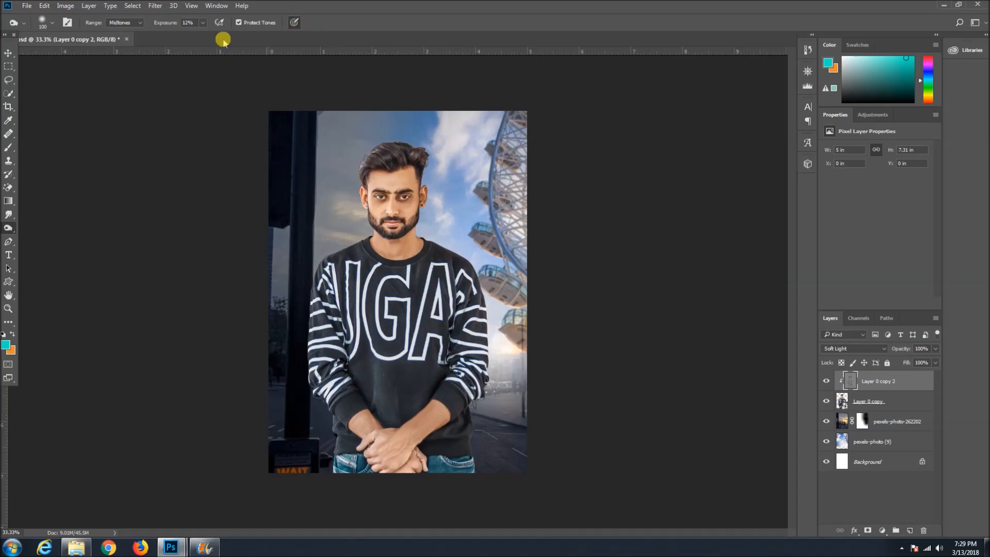
left_click_drag(170, 25, 171, 26)
key("bracketright")
key("bracketright")
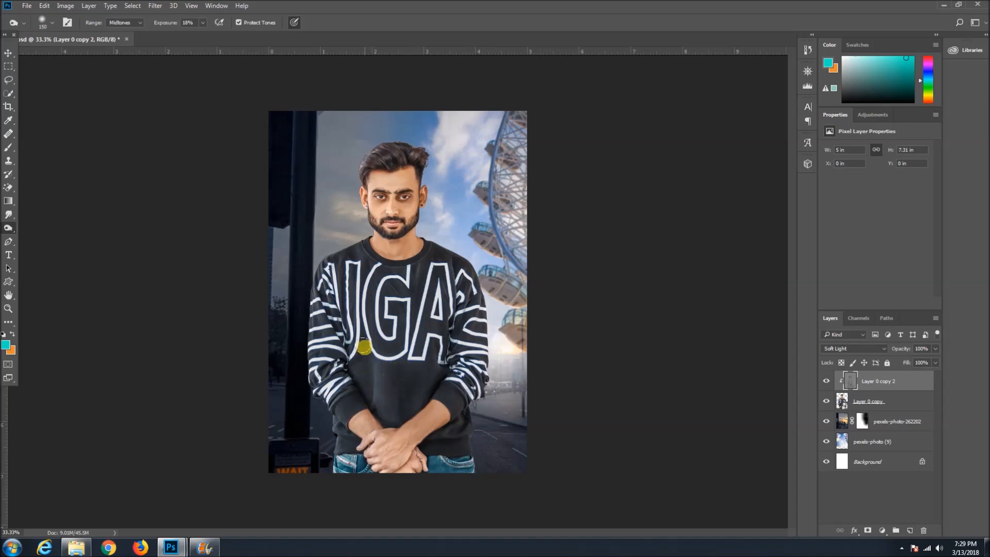
Burn the man's face at 18% exposure, reducing the brush to 70 px
key("ctrl+plus")
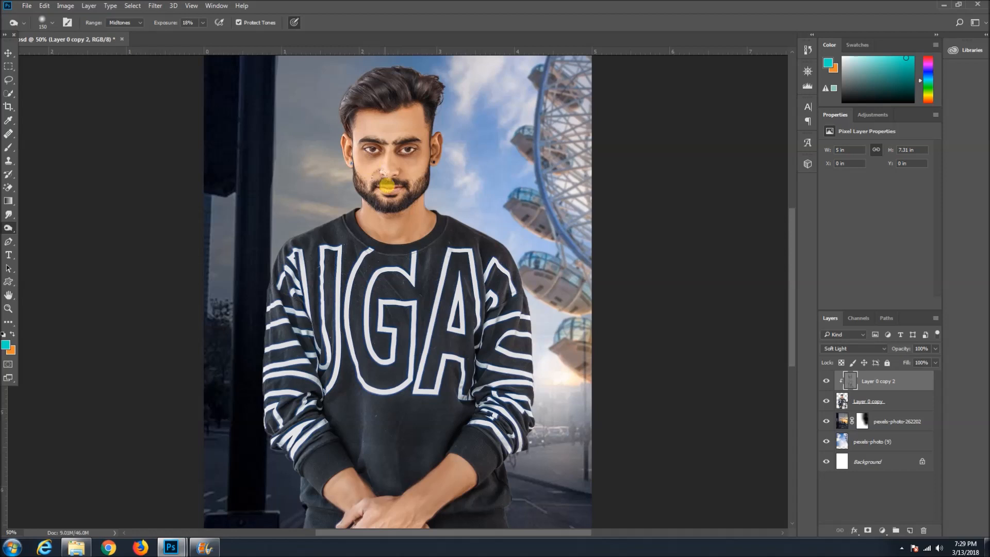
scroll(379, 155, "up", 1)
key("ctrl+plus")
key("bracketleft")
key("bracketleft")
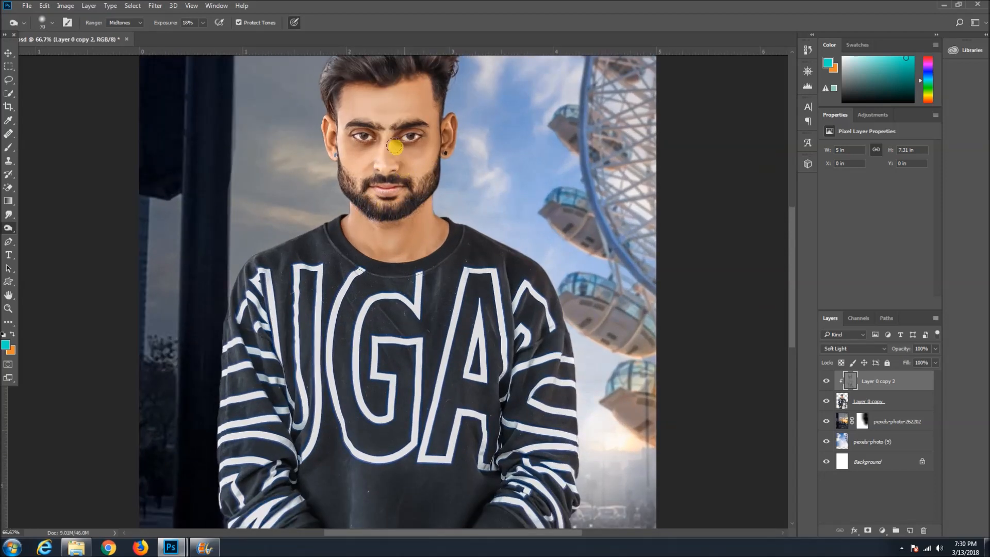
Compare the whole image with and without the gray dodge-and-burn layer
key("ctrl+minus")
key("ctrl+minus")
key("ctrl+minus")
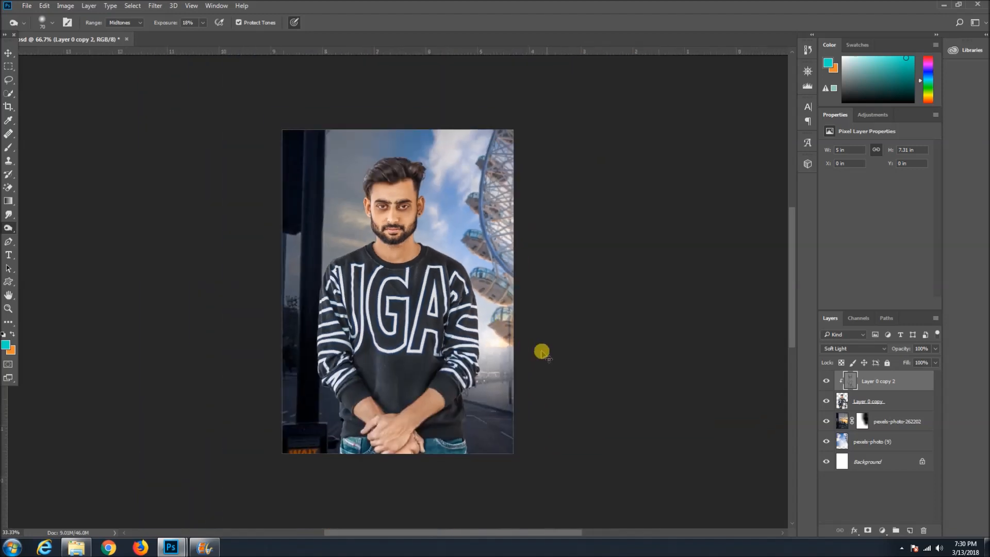
left_click(826, 381)
left_click(826, 382)
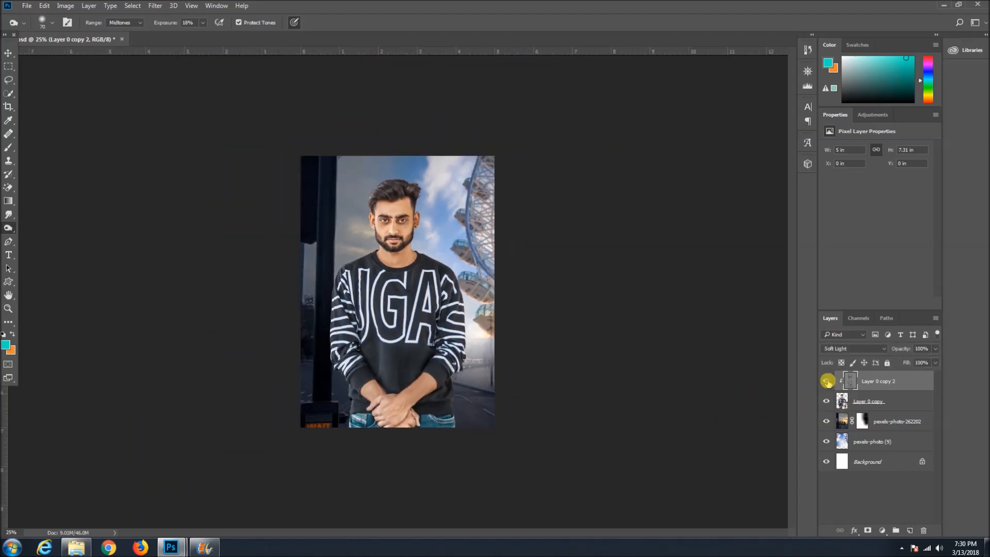
left_click(827, 381)
left_click(826, 381)
Burn the sweater's front once more with a larger brush and save the document
mouse_move(417, 426)
left_mouse_down()
mouse_move(389, 407)
mouse_move(390, 424)
mouse_move(373, 391)
mouse_move(387, 416)
mouse_move(411, 412)
mouse_move(382, 425)
mouse_move(390, 434)
mouse_move(370, 427)
mouse_move(410, 400)
mouse_move(389, 345)
mouse_move(392, 385)
mouse_move(391, 325)
mouse_move(372, 304)
left_mouse_up()
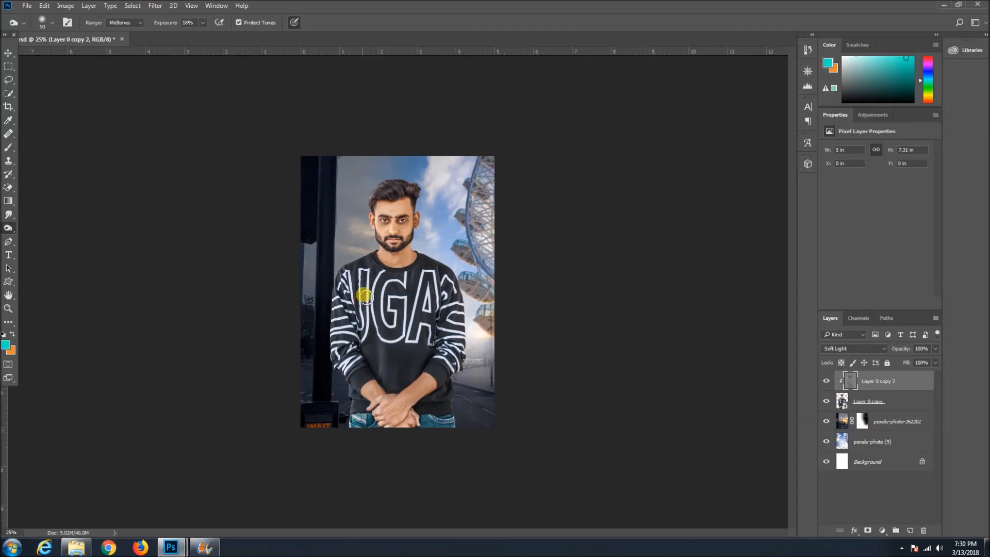
key("]")
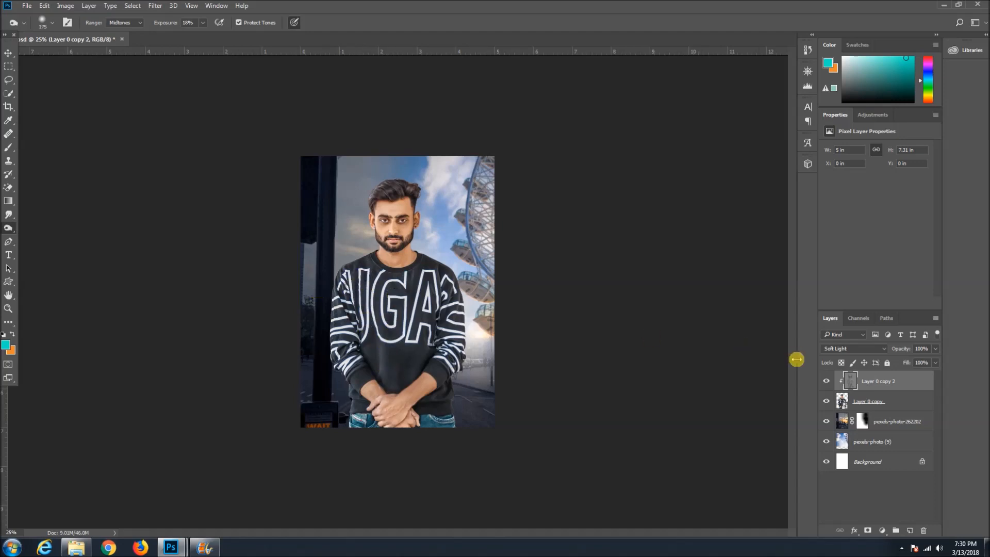
key("ctrl+s")
Stamp only the man onto a new layer while both photo layers and Background are hidden, and restore their visibility
key("ctrl+shift+alt+e")
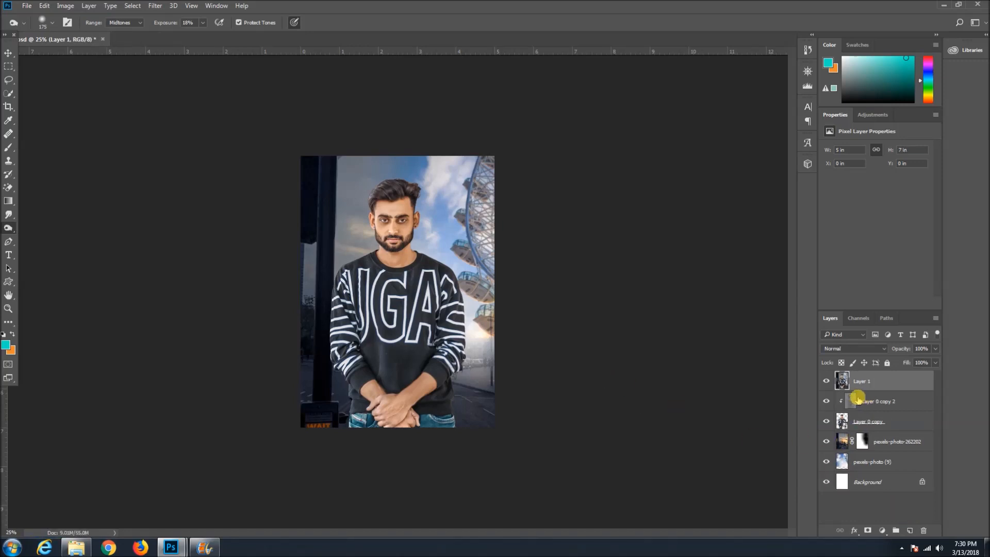
key("ctrl+z")
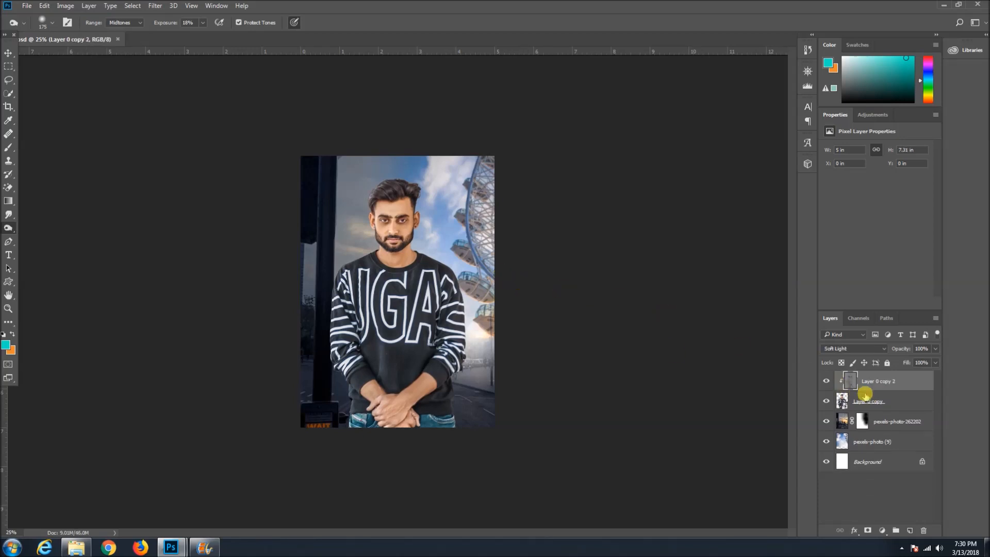
left_click(826, 421)
left_click(826, 441)
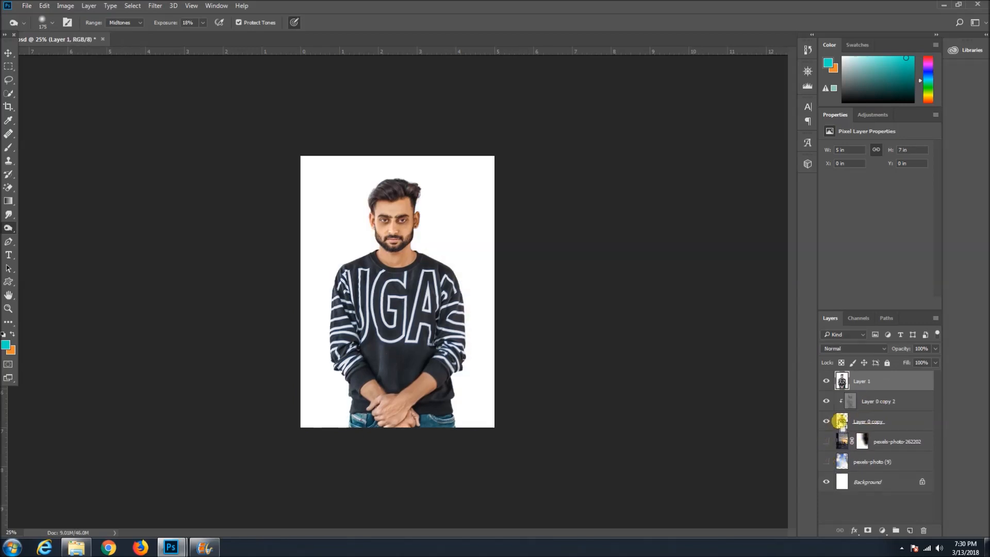
left_click(825, 461)
key("ctrl+shift+alt+e")
left_click(826, 476)
left_click(826, 459)
left_click(827, 445)
Rename the stamped layer "new" and duplicate it
left_click(8, 53)
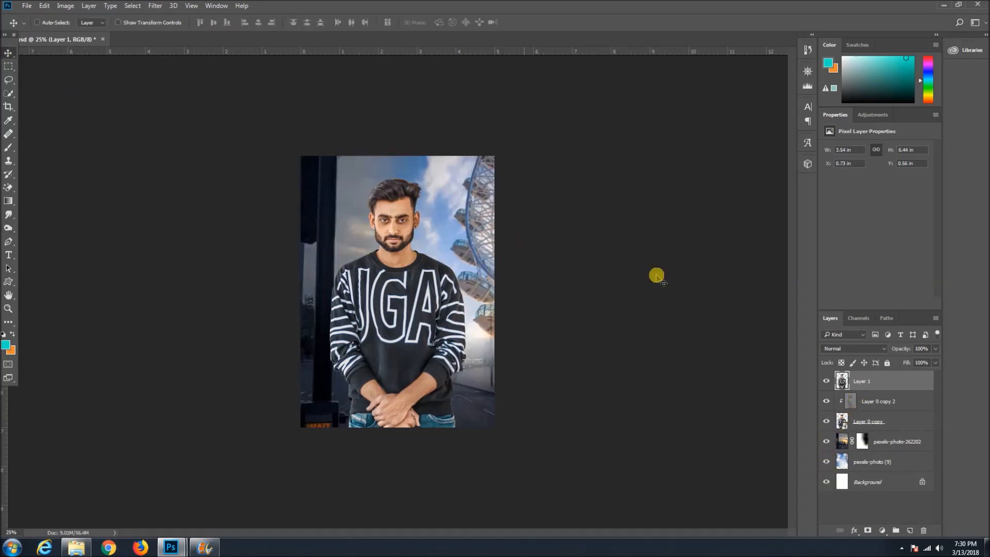
type("w")
key("Return")
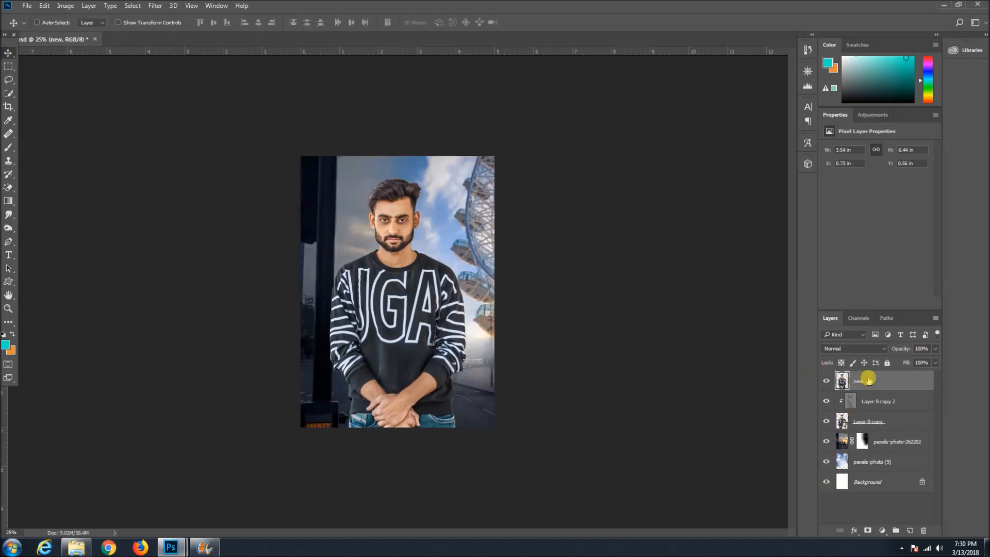
key("ctrl")
key("ctrl+j")
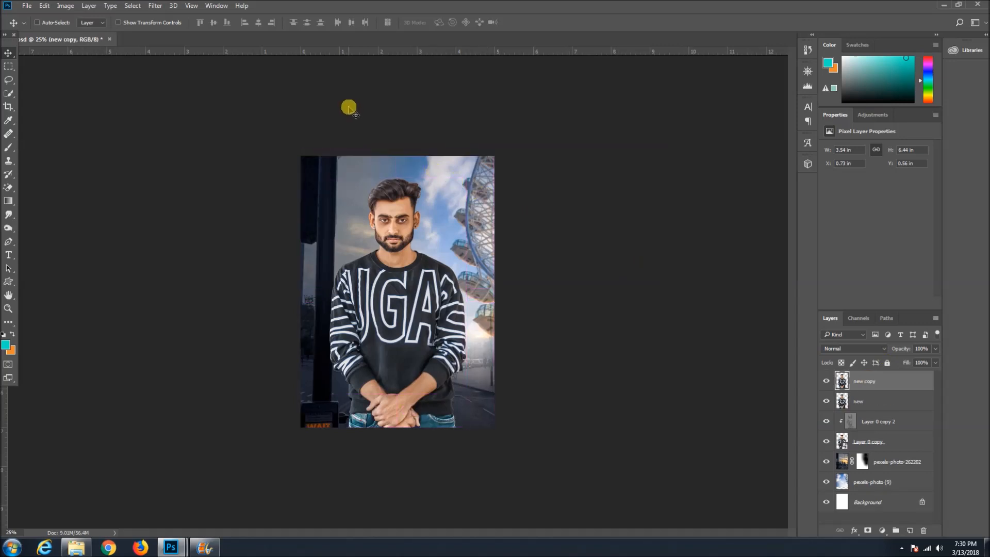
Replace Color Efex Pro 4's default filter with Dark Contrasts, setting its saturation to about 26% and control-point opacity to about 22%
left_click(162, 6)
left_click(324, 223)
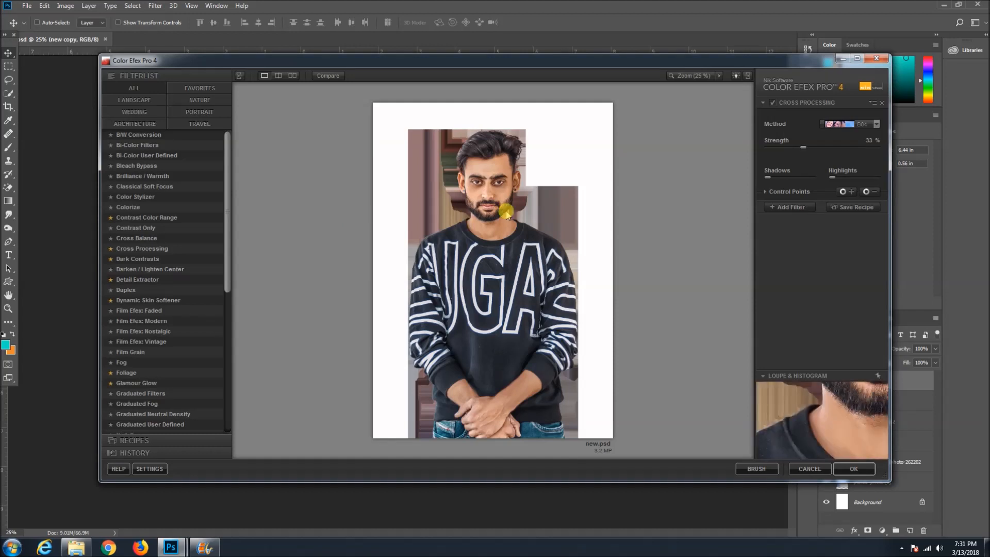
left_click(881, 101)
left_click(200, 89)
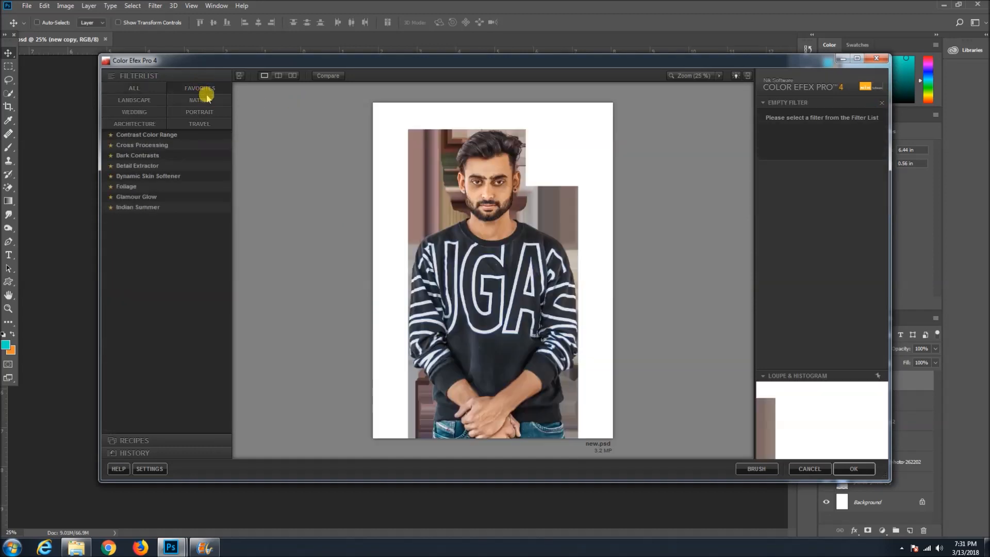
left_click(161, 135)
left_click(155, 156)
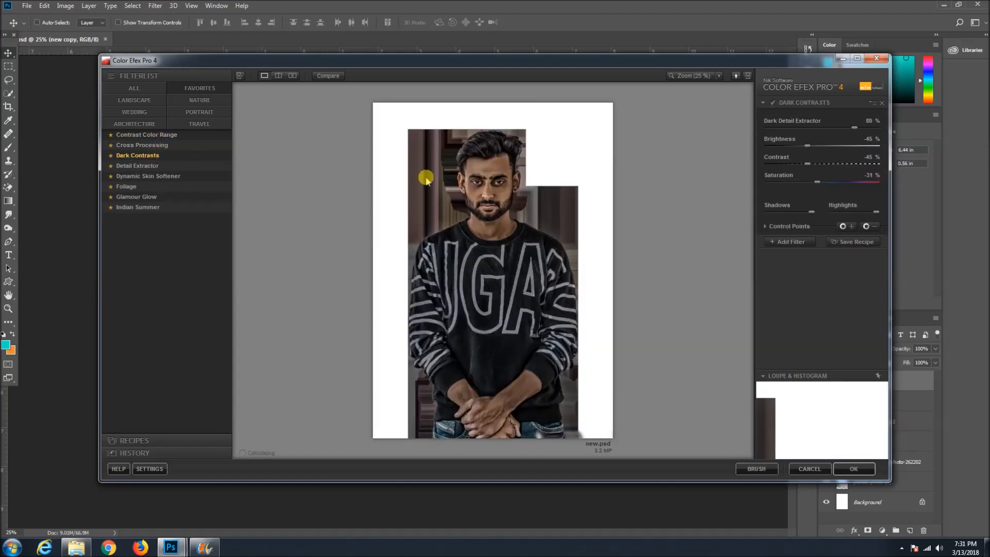
left_click(789, 225)
left_click_drag(875, 247, 797, 251)
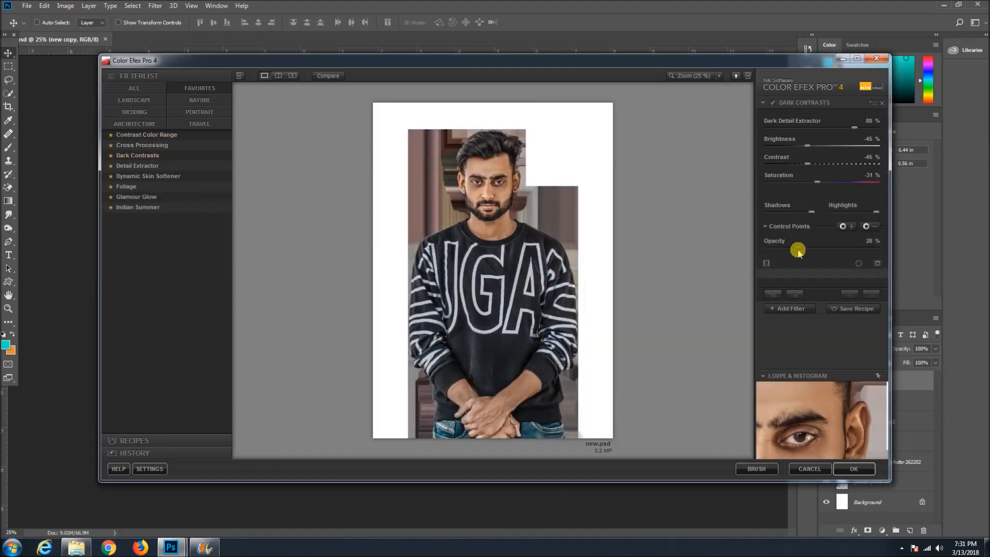
left_click_drag(817, 182, 859, 188)
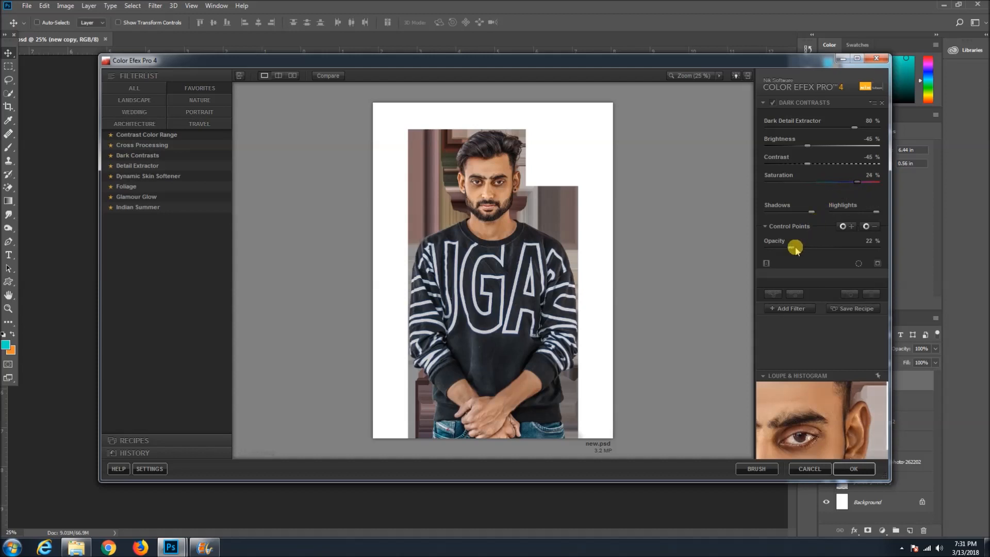
Add the Detail Extractor filter to the stack with its control-point opacity at about 38%
left_click(780, 310)
left_click(138, 166)
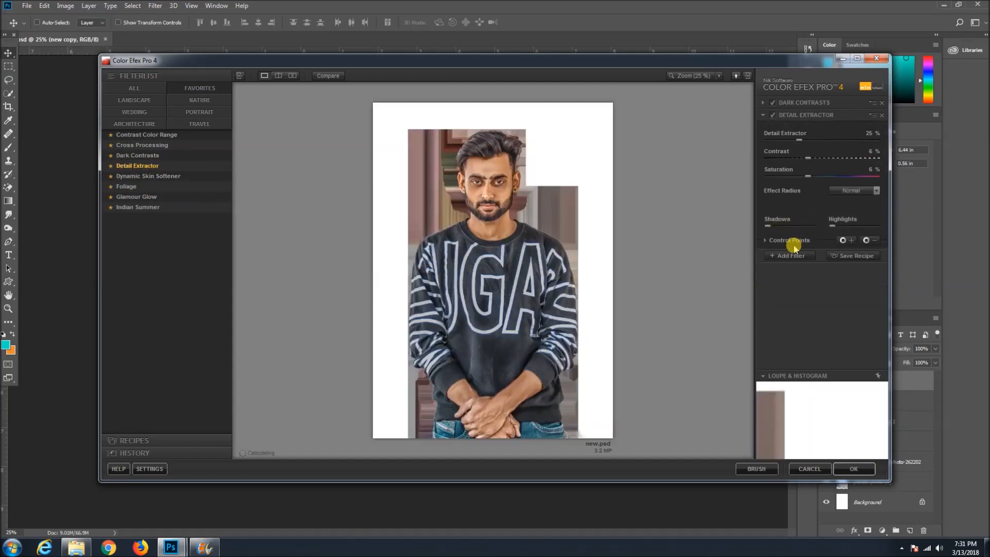
left_click_drag(804, 263, 807, 261)
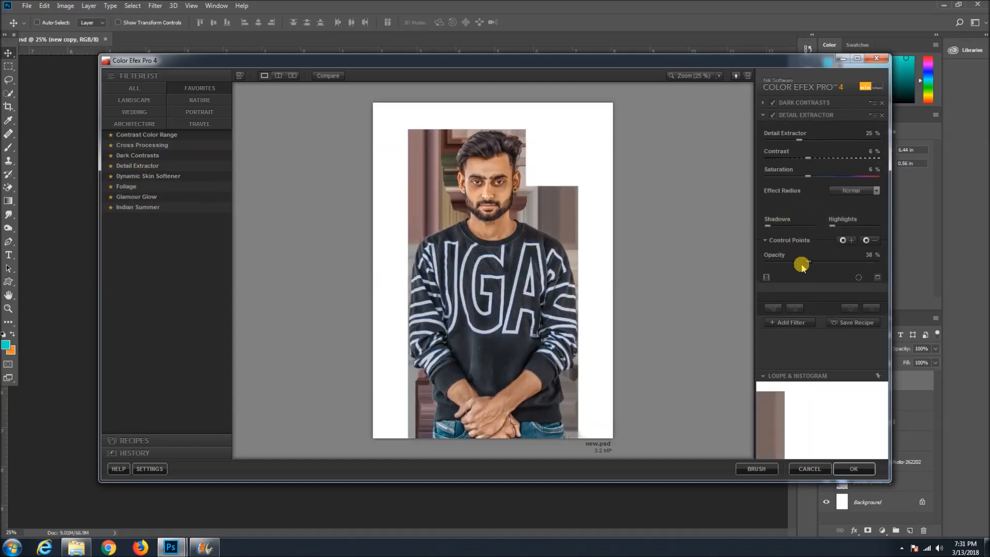
Add the Glamour Glow filter with its existing settings and apply the whole filter stack to the layer
left_click(791, 321)
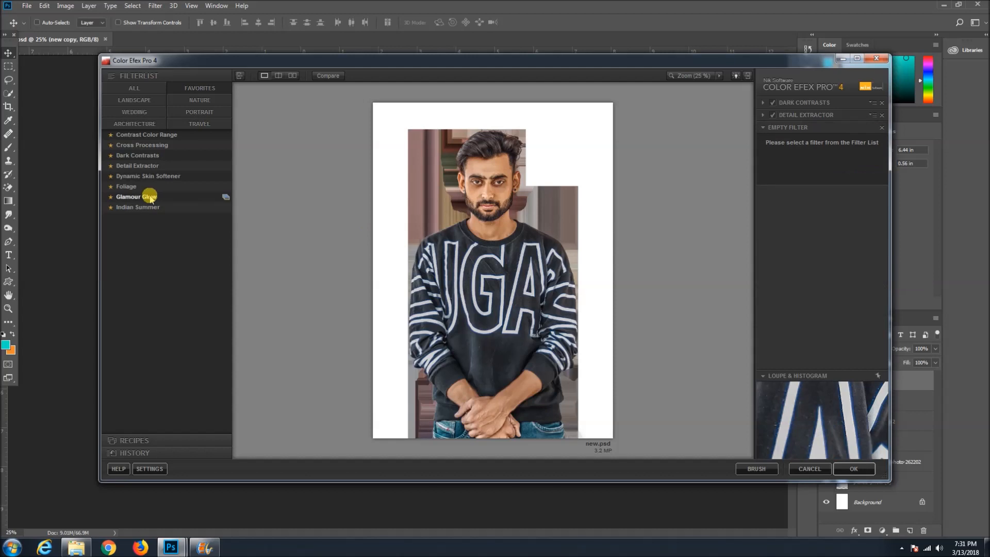
left_click(147, 196)
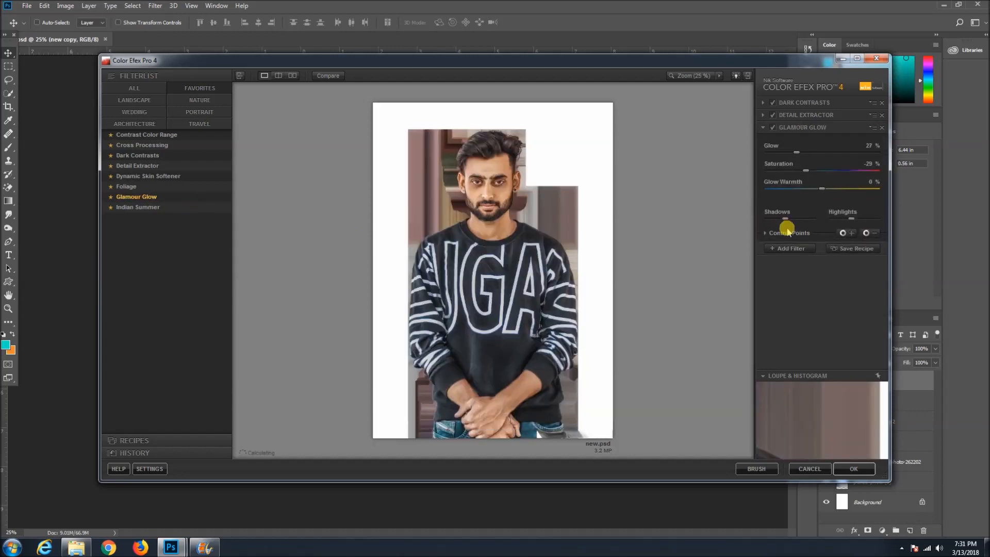
left_click(787, 247)
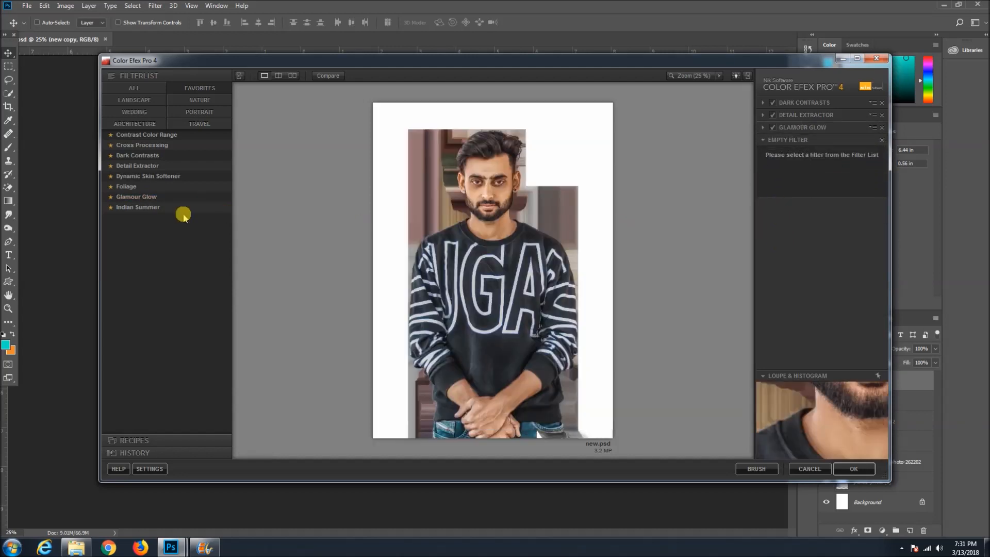
left_click(859, 468)
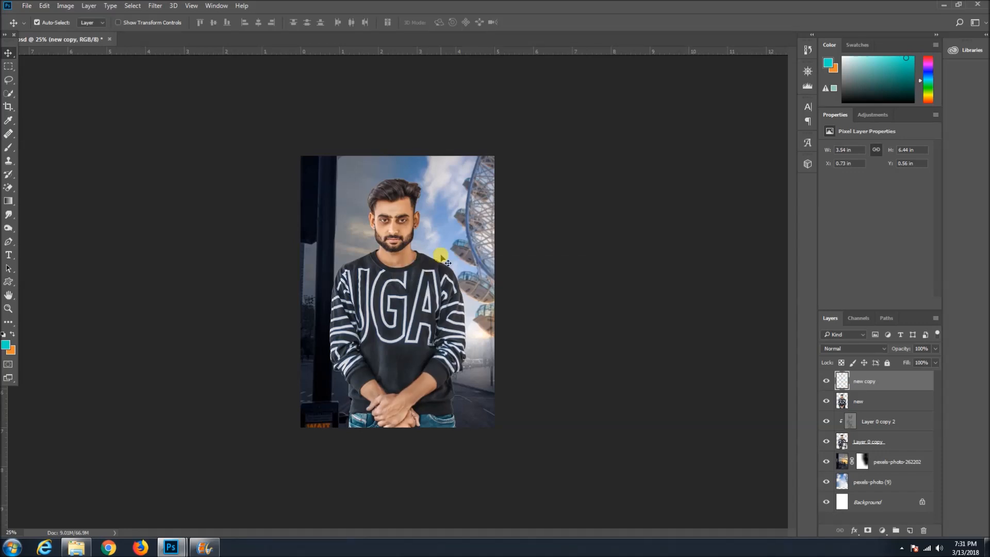
Compare the man's face up close with and without the filtered "new copy" layer
key("ctrl+plus")
key("ctrl+plus")
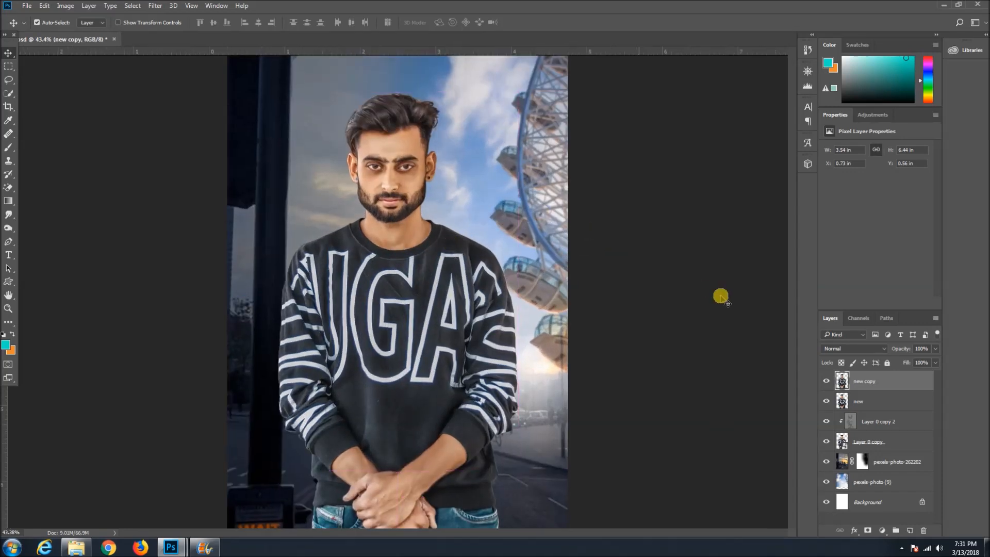
key("ctrl+plus")
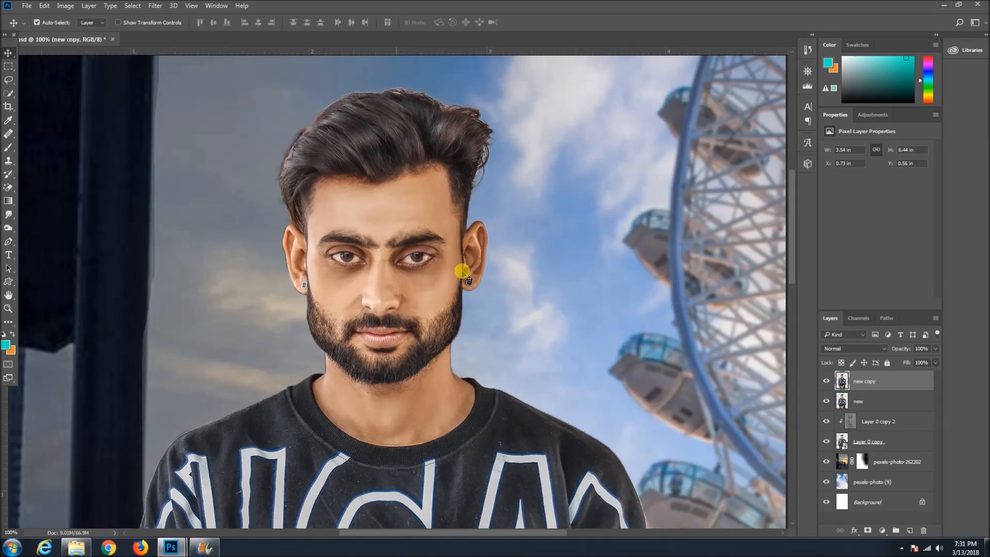
key("ctrl+plus")
key("ctrl+minus")
left_click(825, 382)
left_click(826, 382)
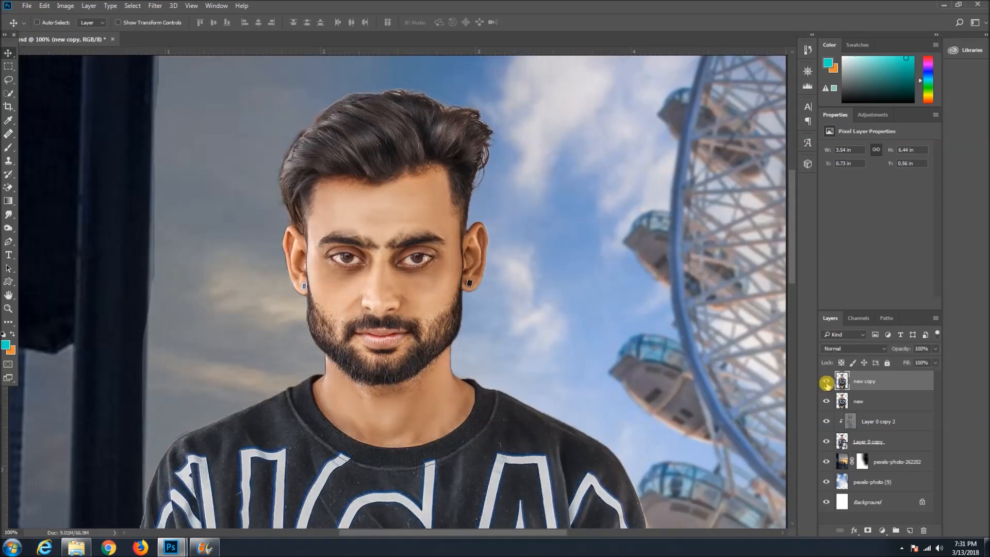
Merge the "new" and "new copy" layers into one
left_click(863, 402, "ctrl")
right_click(862, 399)
left_click(789, 370)
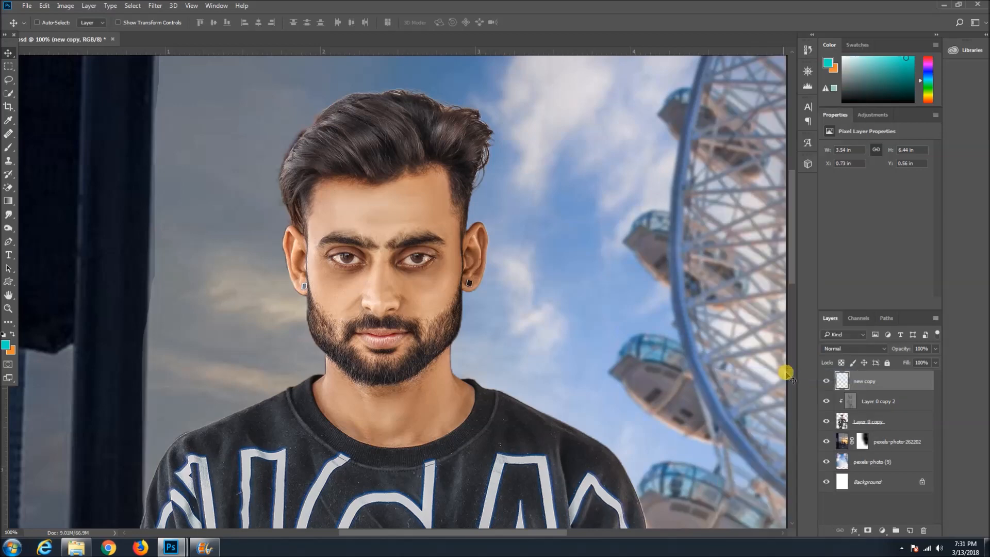
Duplicate the merged "new copy" layer and apply a Gaussian Blur of 4.0 pixels to the duplicate
key("ctrl+j")
left_click(154, 6)
mouse_move(264, 125)
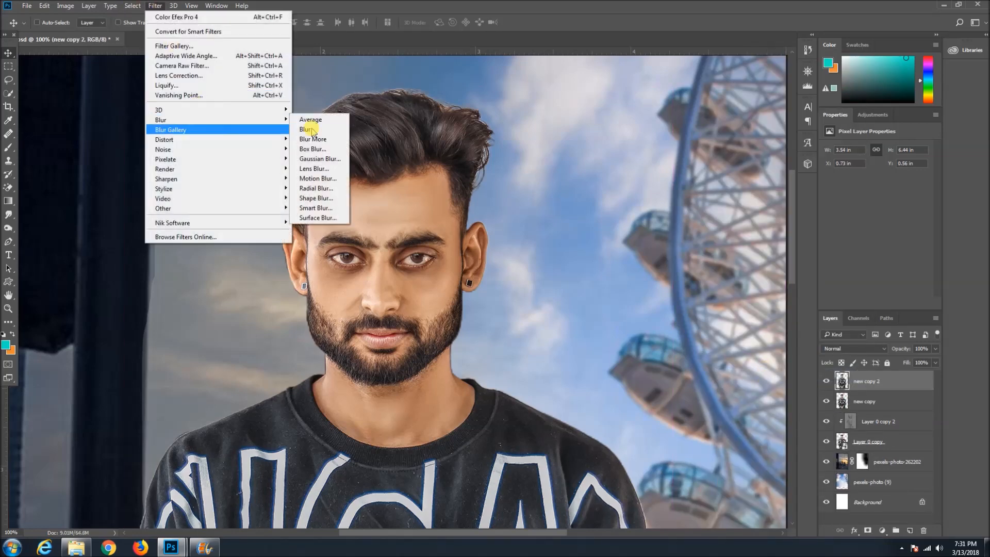
left_click(317, 154)
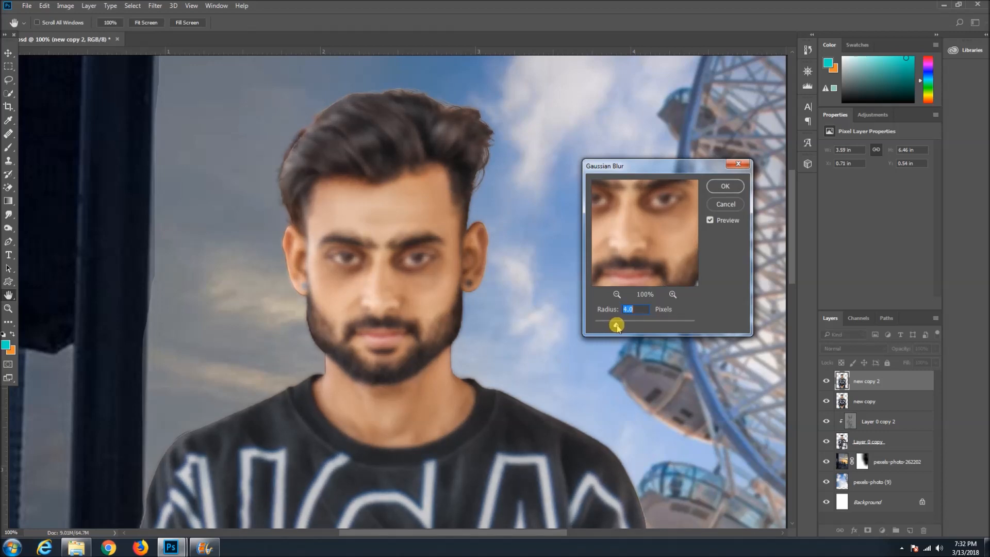
key("Return")
Place another sharp duplicate of "new copy" above the blurred layer and apply High Pass with a 0.5 pixel radius
key("ctrl+j")
mouse_move(847, 378)
left_mouse_down()
mouse_move(866, 393)
mouse_move(866, 382)
left_mouse_up()
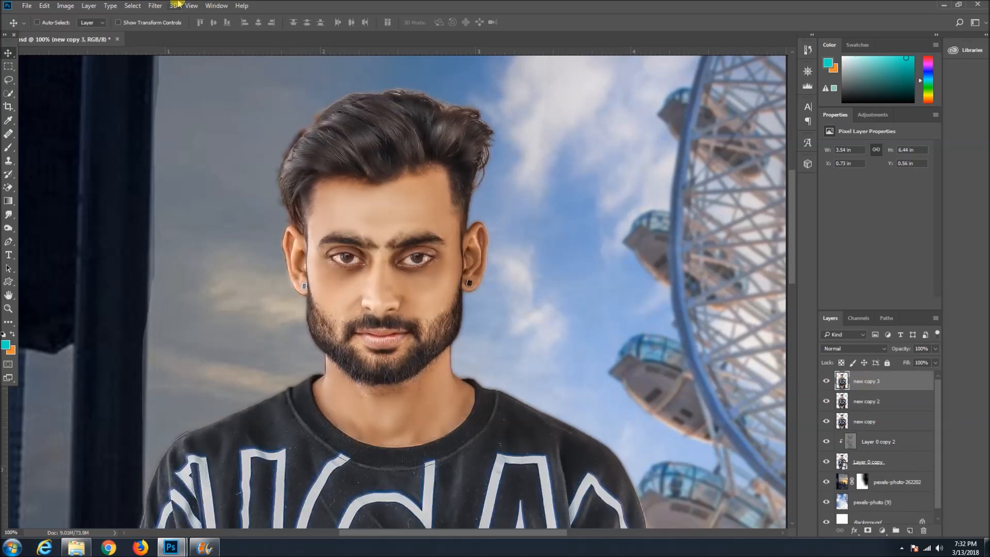
left_click(155, 6)
mouse_move(272, 209)
left_click(310, 216)
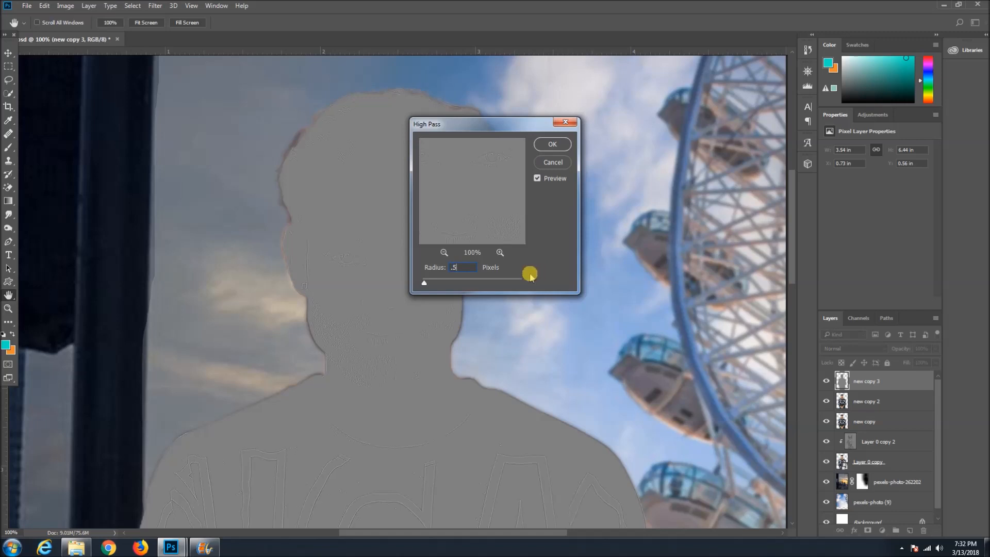
key("Return")
Set the High Pass layer to Linear Light and add black masks to it and the blurred "new copy 2" layer
key("v")
left_click(831, 348)
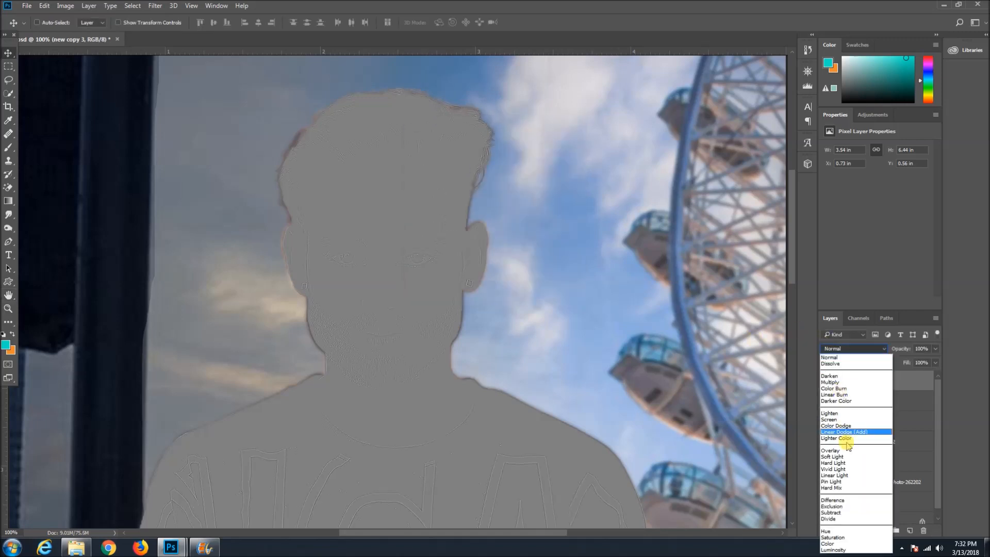
left_click(842, 475)
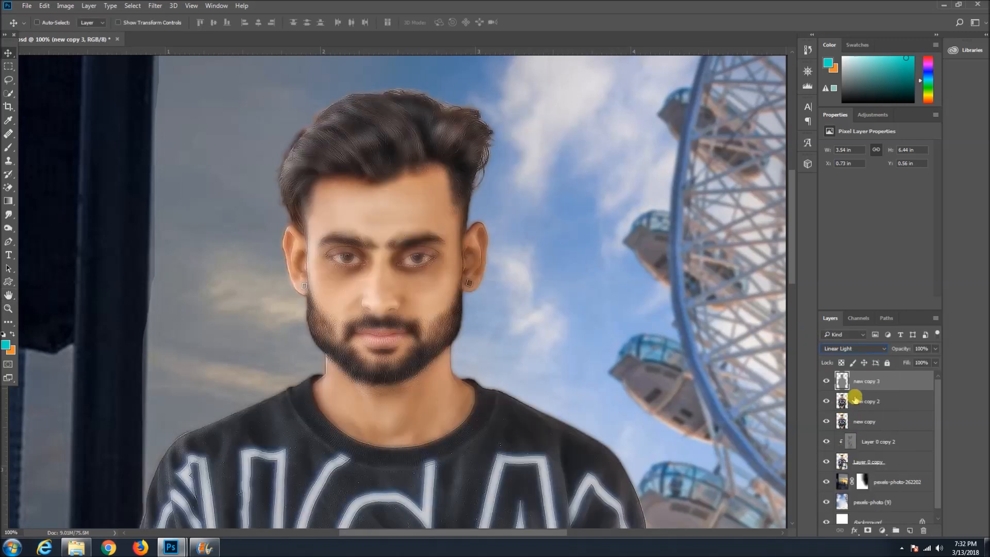
left_click(868, 531, "alt")
left_click(860, 401)
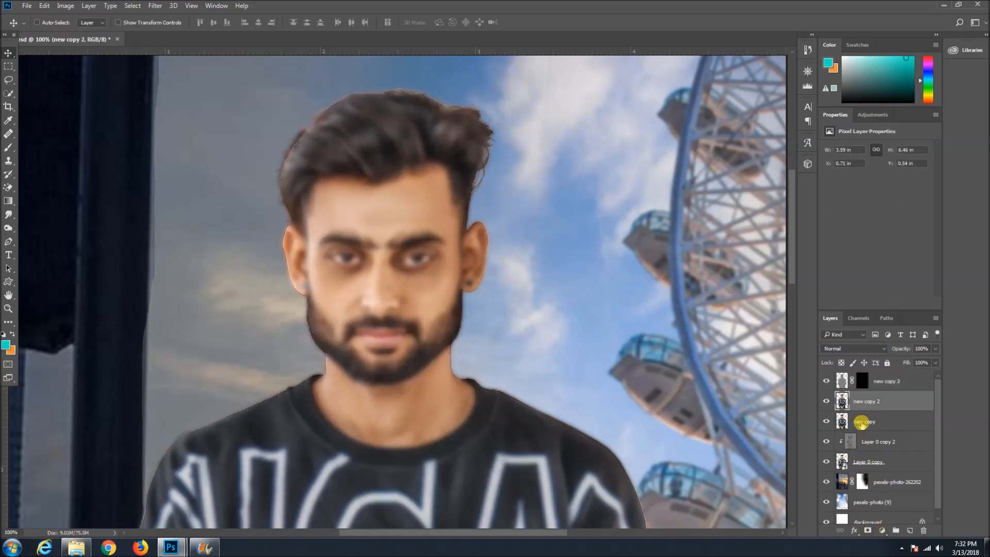
left_click(867, 531, "alt")
Smooth the forehead by painting white on the "new copy 2" mask with a soft round pressure brush of about 40 to 50 px
key("ctrl+plus")
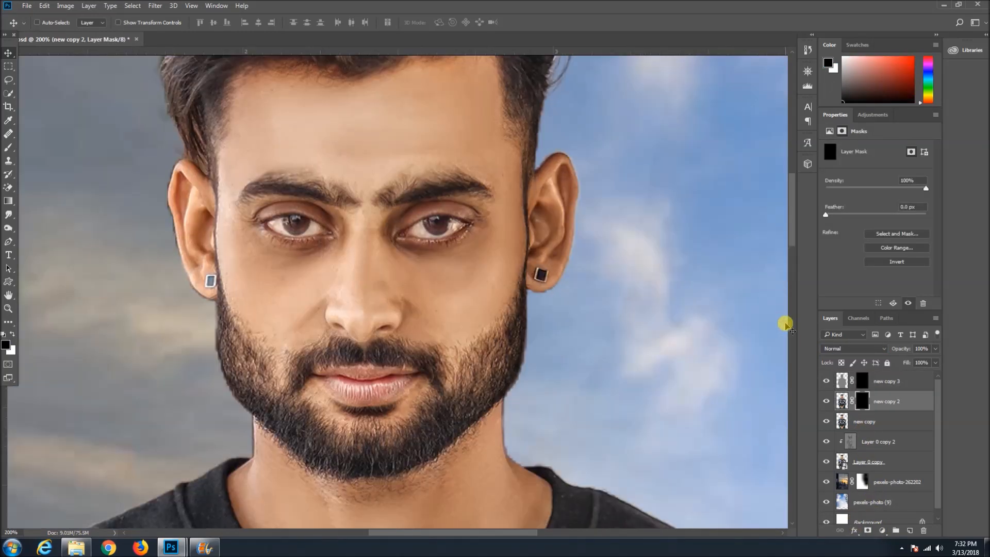
scroll(791, 229, "up", 3)
left_click(9, 147)
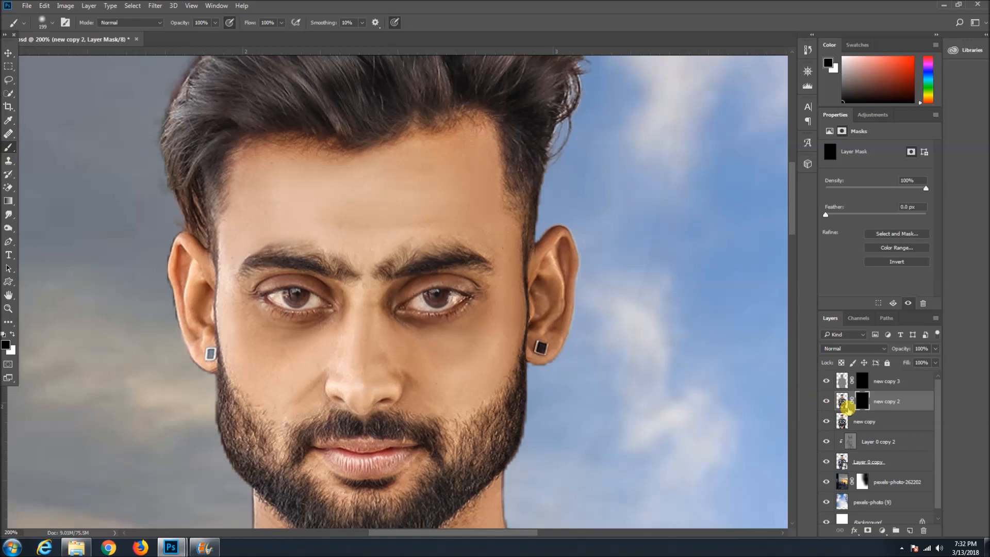
right_click(431, 214)
left_click(494, 309)
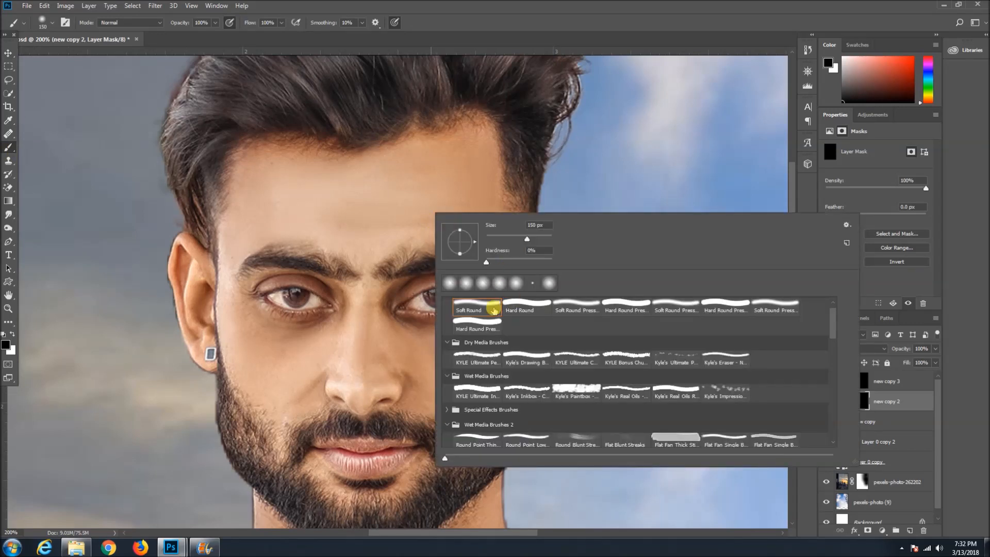
left_click(573, 308)
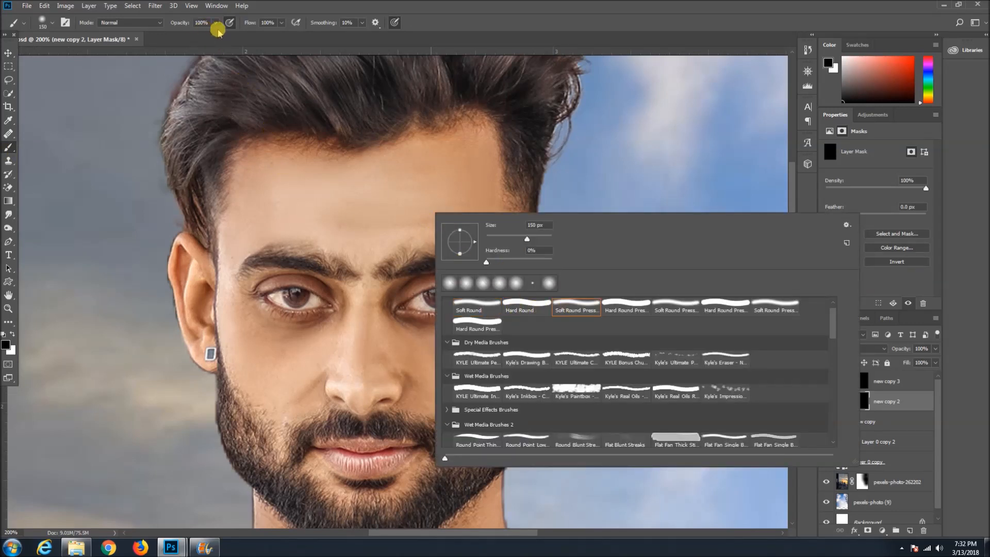
left_click_drag(527, 239, 512, 237)
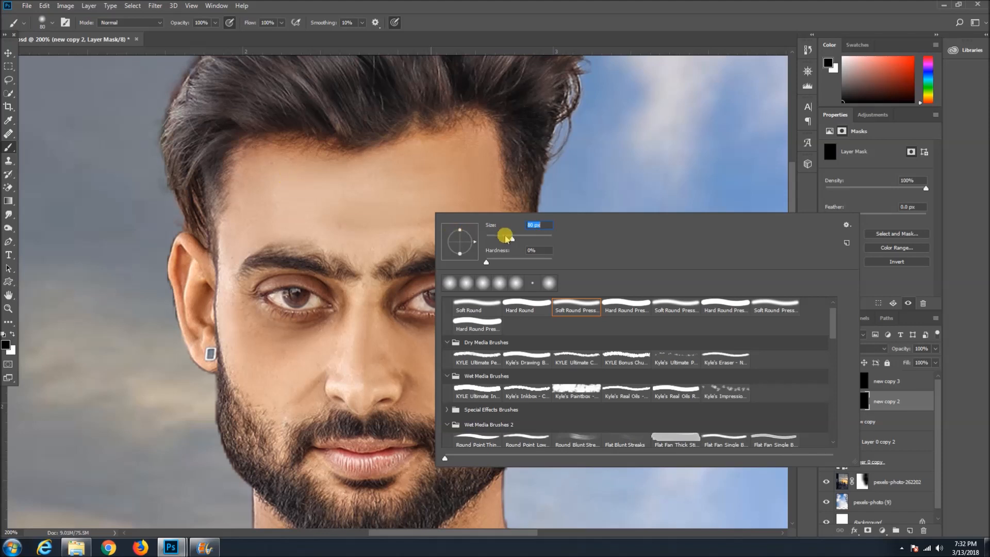
key("Return")
key("x")
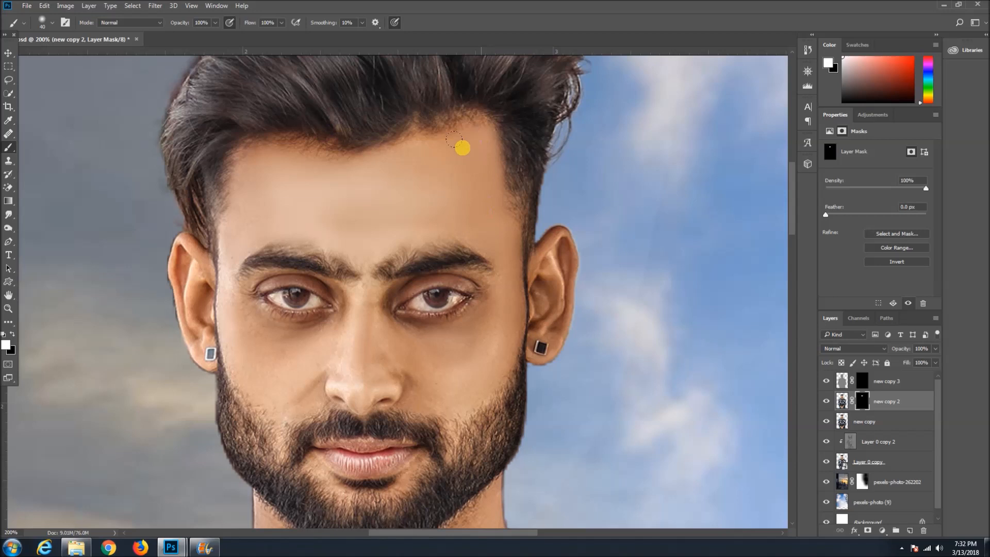
key("bracketright")
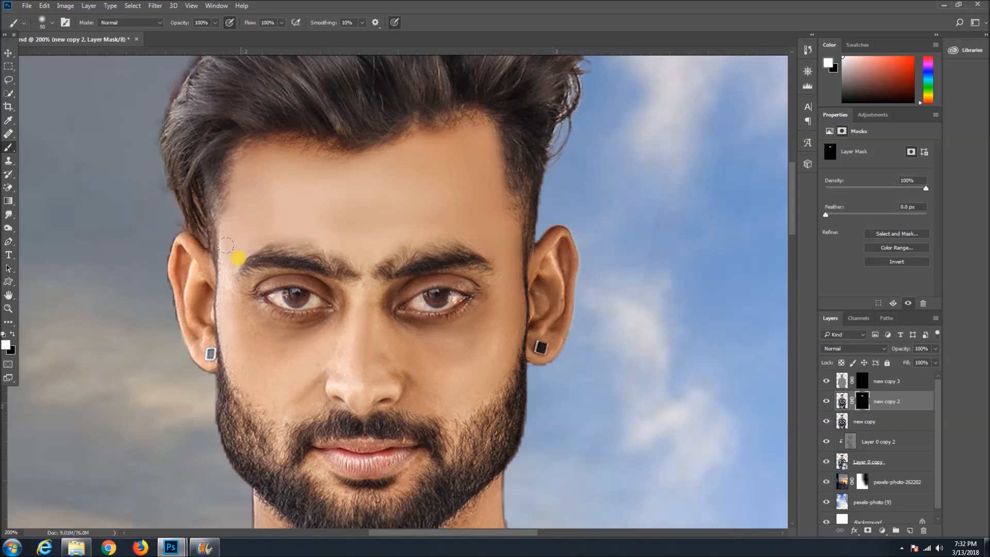
scroll(226, 245, "up", 1)
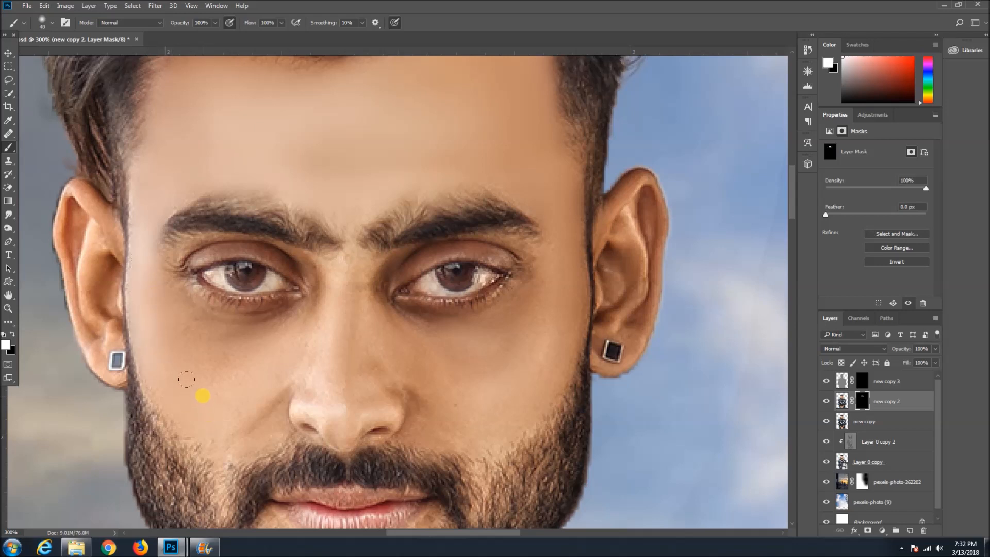
Smooth the cheeks and nose on the same mask, working from about 45 px down to 25 px around the details
key("bracketleft")
key("]")
mouse_move(341, 312)
left_mouse_down()
mouse_move(343, 258)
mouse_move(342, 406)
left_mouse_up()
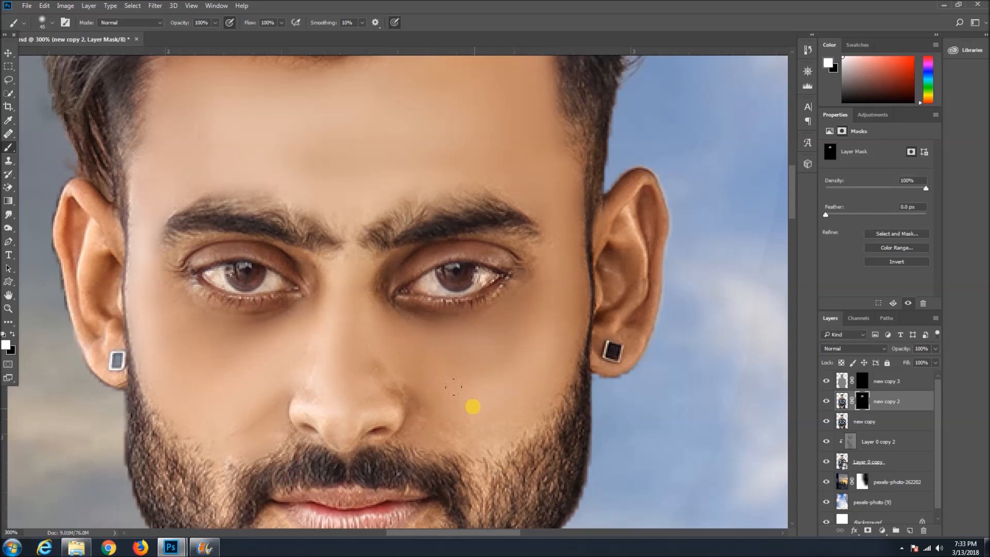
key("bracketleft")
key("bracketleft")
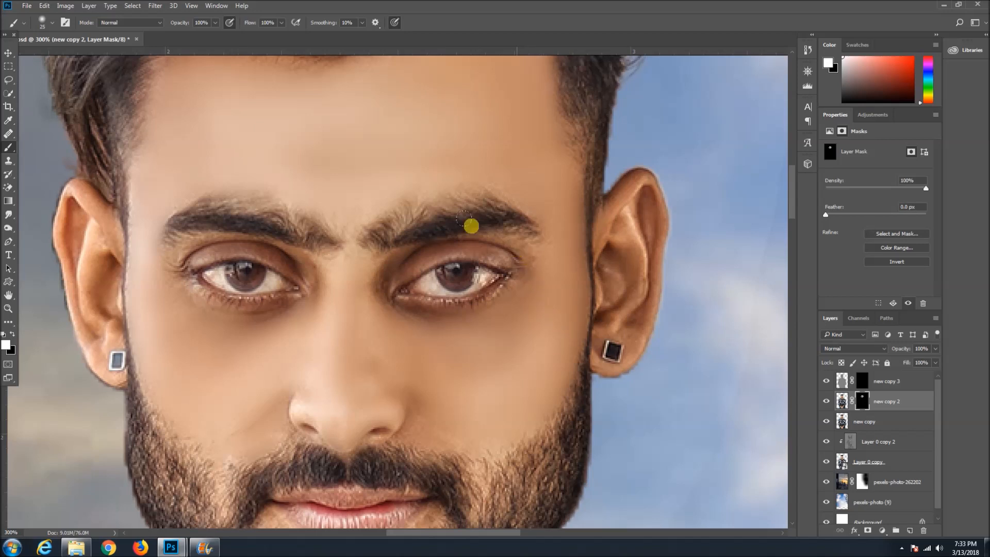
Lower the brush opacity to 51% and soften the skin around both eyelids with a 10 px brush
left_click_drag(188, 22, 168, 27)
mouse_move(505, 245)
left_mouse_down()
mouse_move(435, 243)
mouse_move(391, 265)
left_mouse_up()
mouse_move(293, 263)
left_mouse_down()
mouse_move(173, 249)
mouse_move(268, 255)
mouse_move(287, 265)
mouse_move(215, 251)
mouse_move(224, 254)
mouse_move(228, 236)
mouse_move(182, 243)
mouse_move(289, 243)
left_mouse_up()
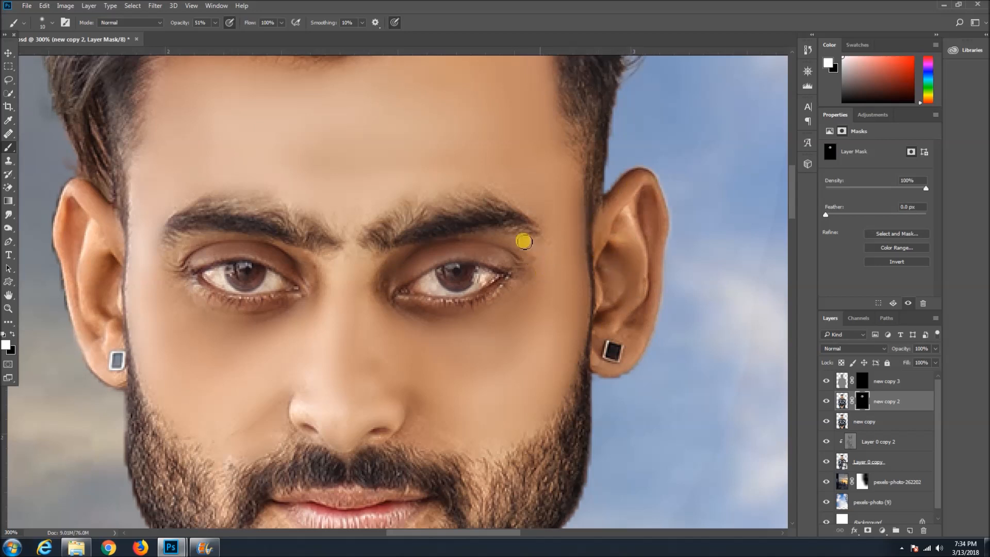
Smooth one side of the neck on the "new copy 2" mask with a 25 px white brush at 100% opacity, reducing the flow to 71%
key("ctrl+minus")
key("ctrl+minus")
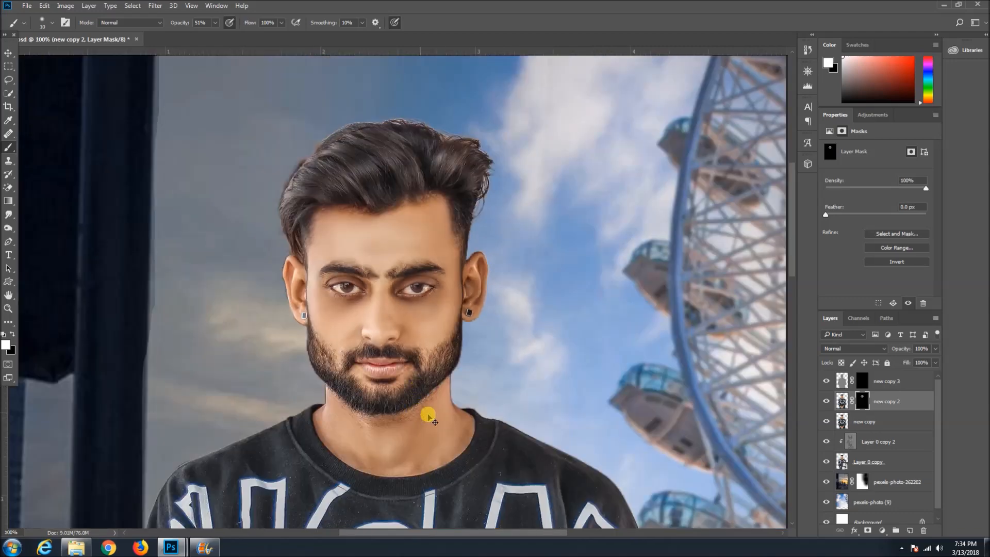
left_click_drag(792, 264, 792, 319)
key("ctrl+plus")
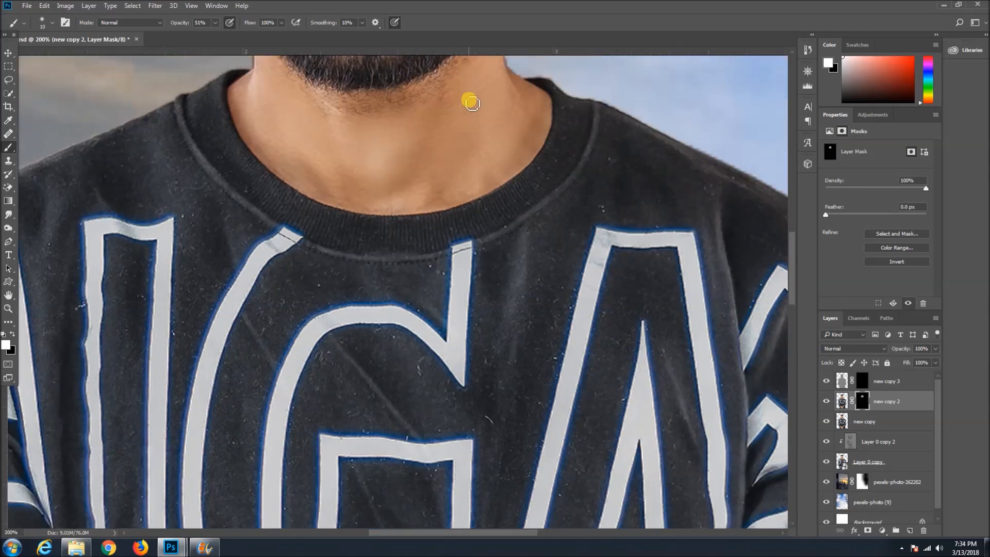
scroll(468, 100, "up", 5)
key("ctrl+plus")
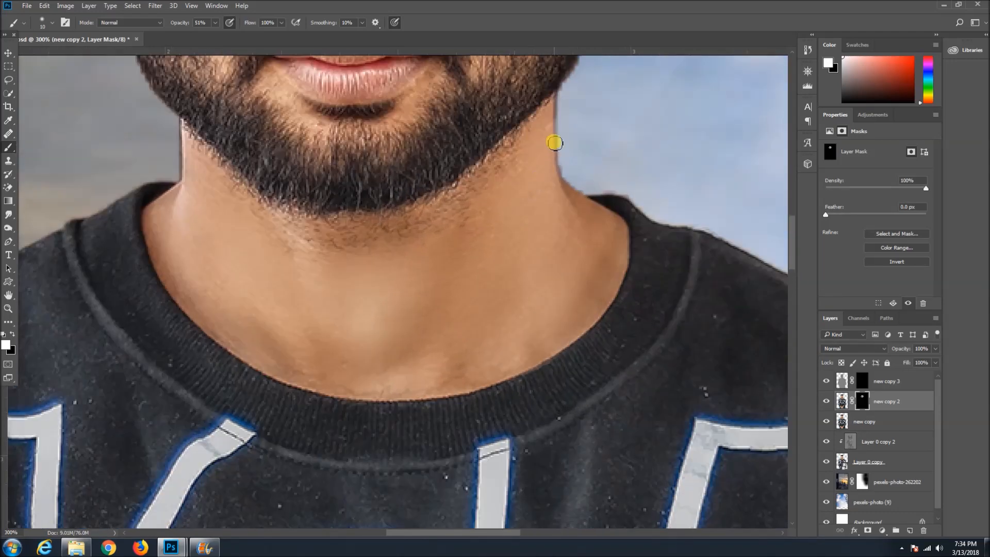
key("bracketright")
key("bracketright")
key("bracketright")
left_click_drag(180, 28, 409, 121)
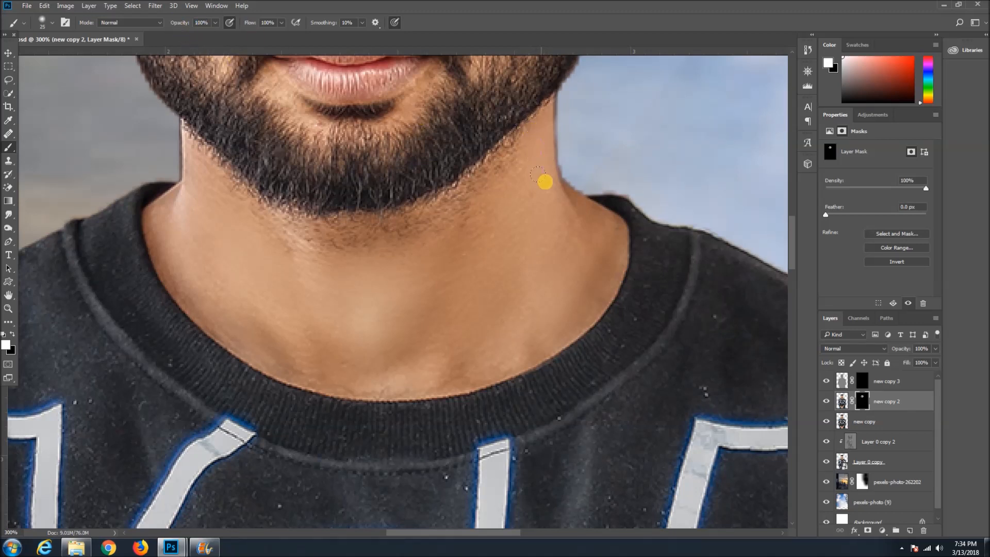
key("bracketright")
key("bracketleft")
left_click_drag(251, 22, 235, 24)
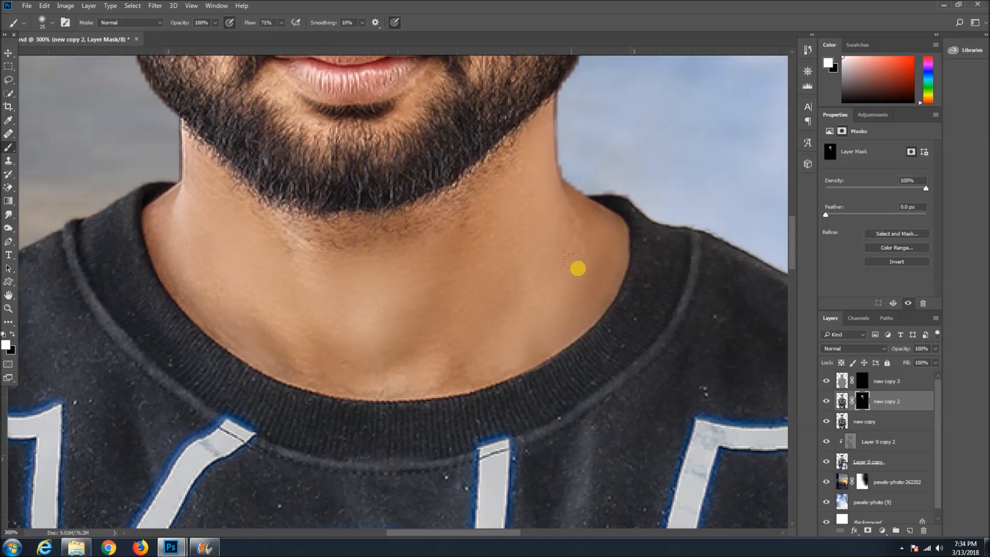
Smooth the middle and the other side of the neck down to the collar, using a brush of about 30 to 35 px
key("bracketright")
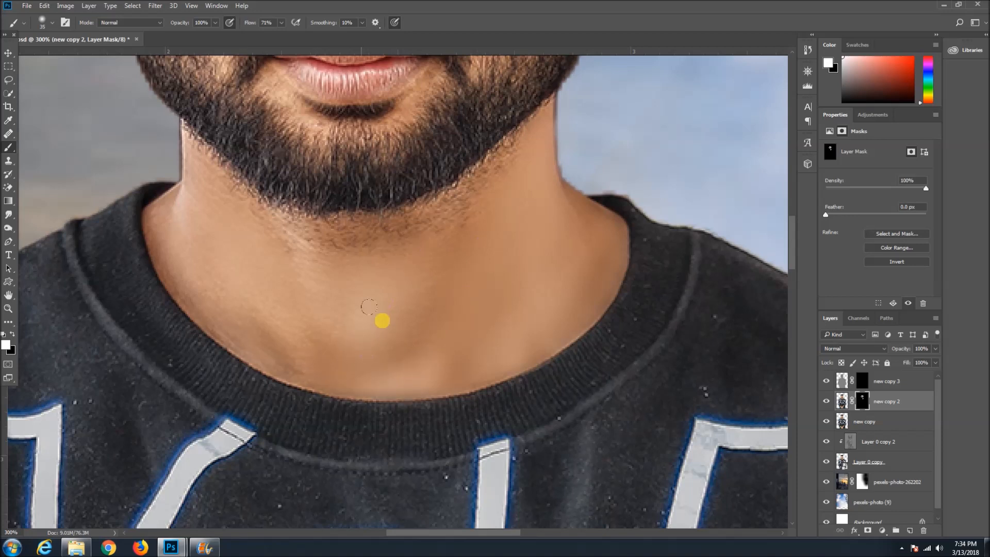
key("bracketright")
key("bracketright")
key("bracketleft")
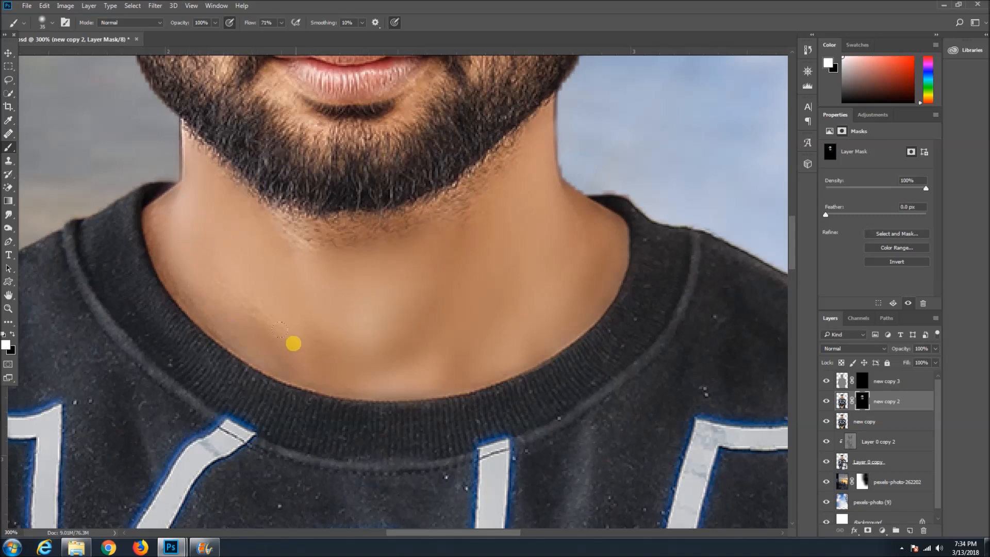
key("bracketleft")
key("bracketright")
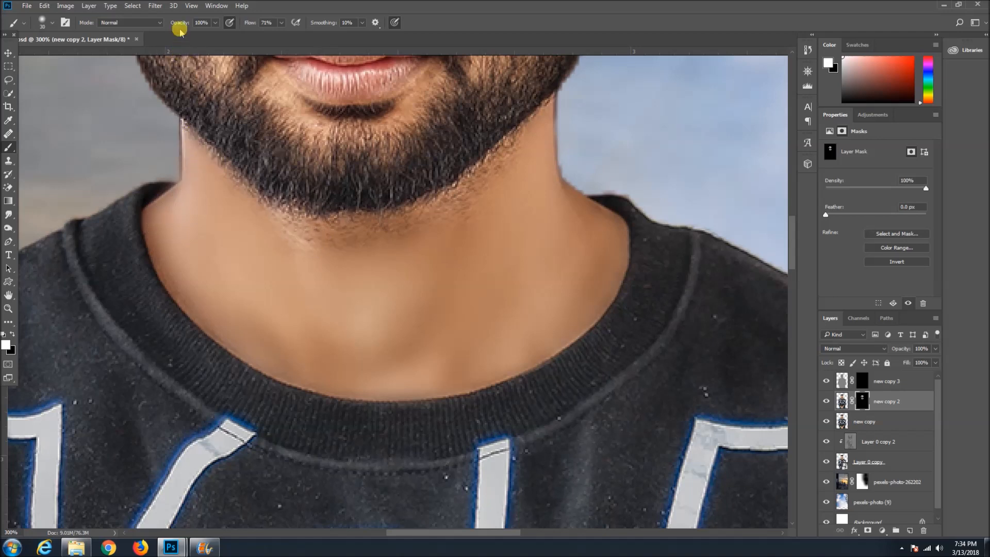
Lower the brush opacity to 27% and lightly blend the skin around the beard and cheeks with a 40 px brush
left_click_drag(178, 25, 159, 23)
scroll(363, 165, "up", 5)
left_click_drag(181, 24, 164, 24)
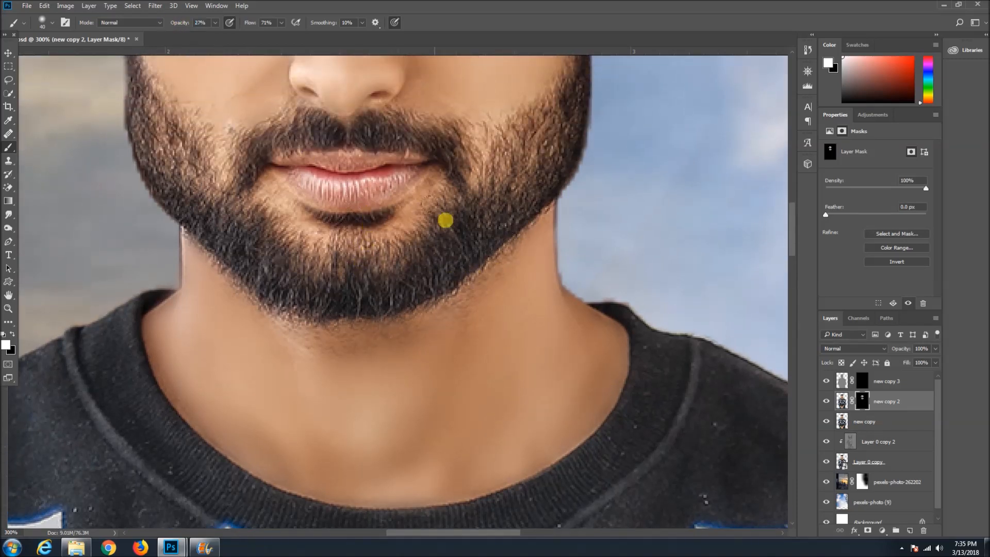
scroll(444, 218, "up", 2)
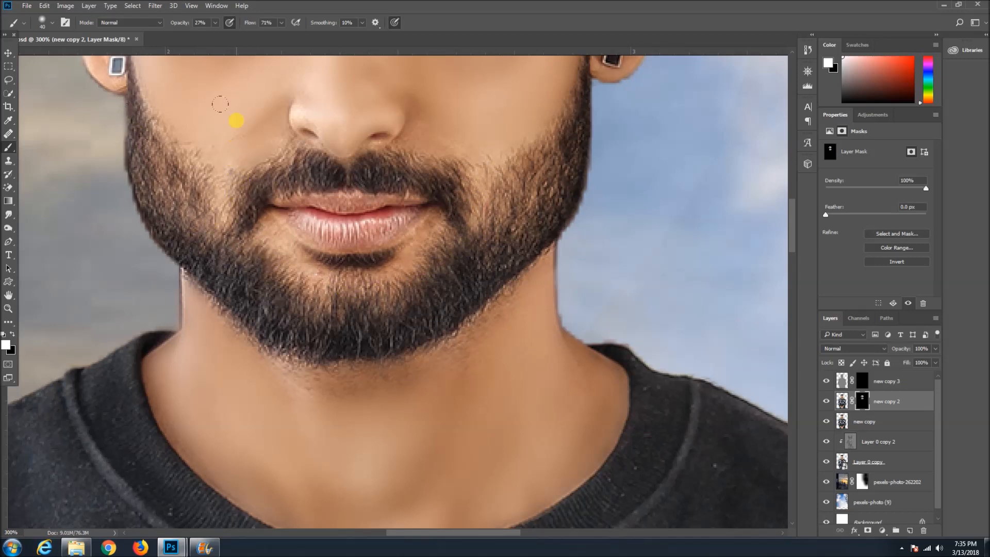
scroll(251, 140, "down", 5)
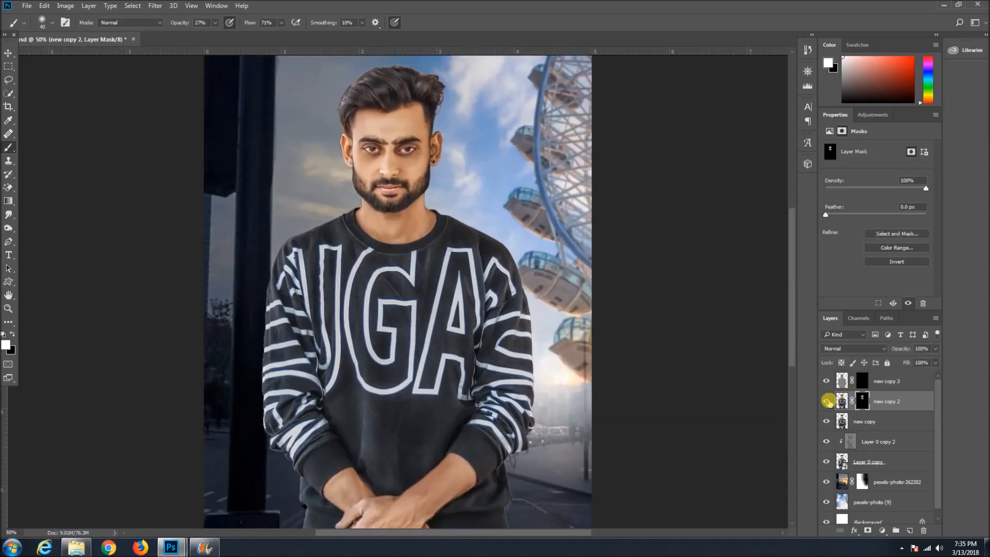
Restore the brush opacity to 100% and smooth the forearm of the upper hand with a brush of about 45 to 50 px
key("ctrl+plus")
scroll(489, 303, "down", 3)
key("ctrl+plus")
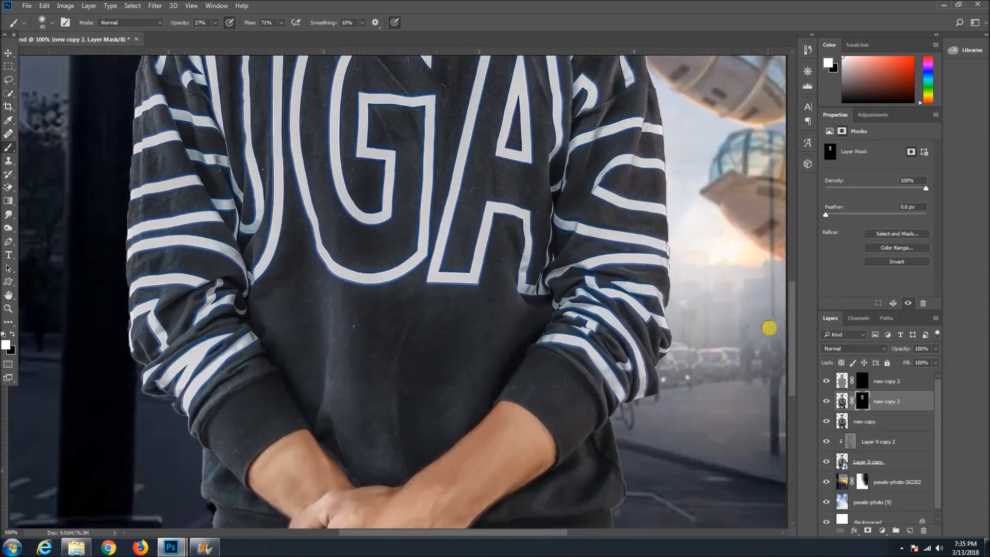
scroll(541, 274, "down", 3)
key("ctrl+plus")
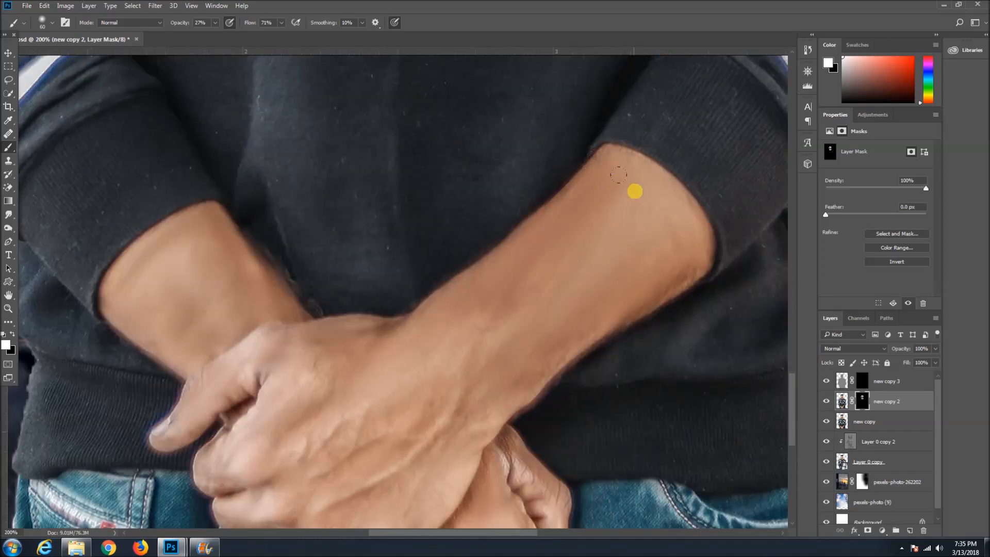
left_click_drag(176, 22, 301, 52)
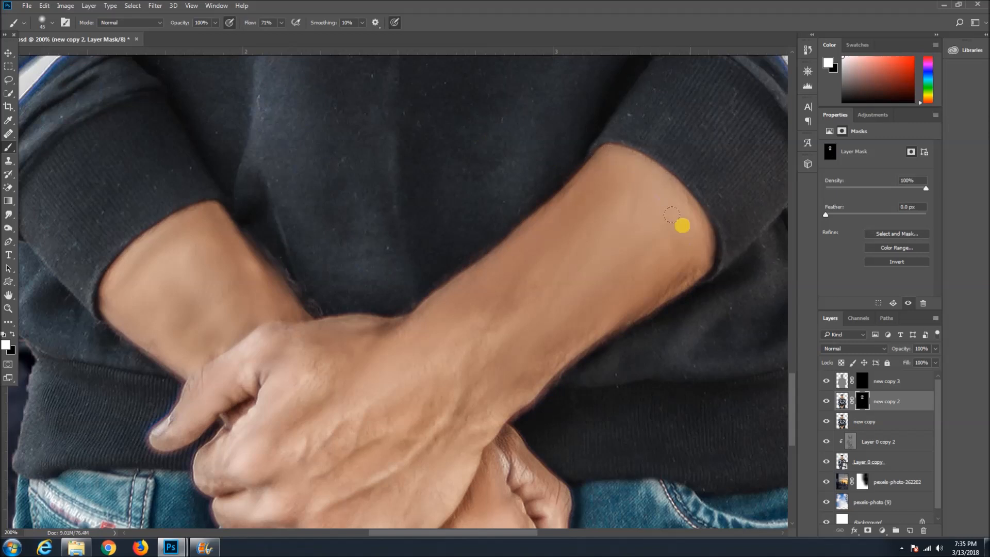
key("bracketright")
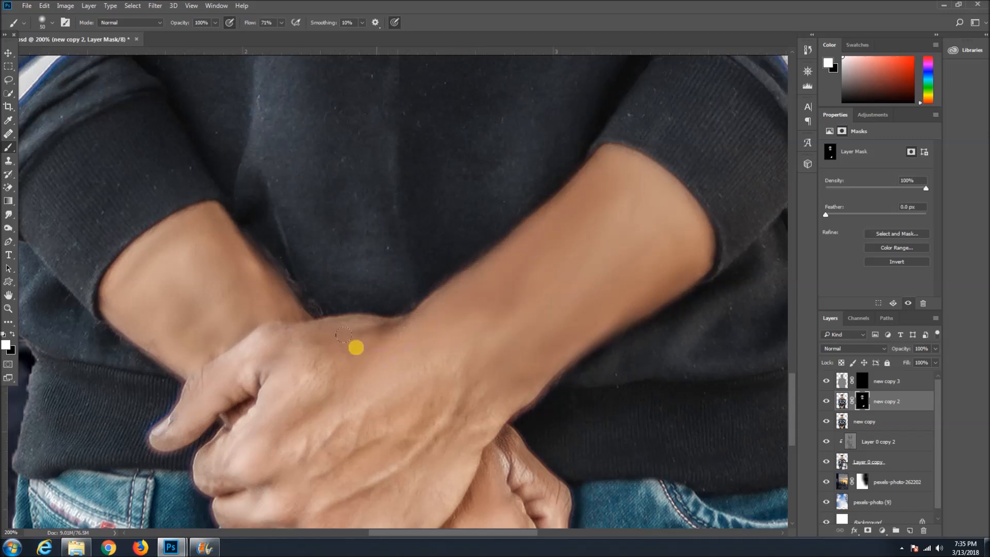
Smooth the veins and knuckles on the back of the upper hand with a brush of about 45 to 60 px
scroll(323, 342, "down", 2)
key("bracketleft")
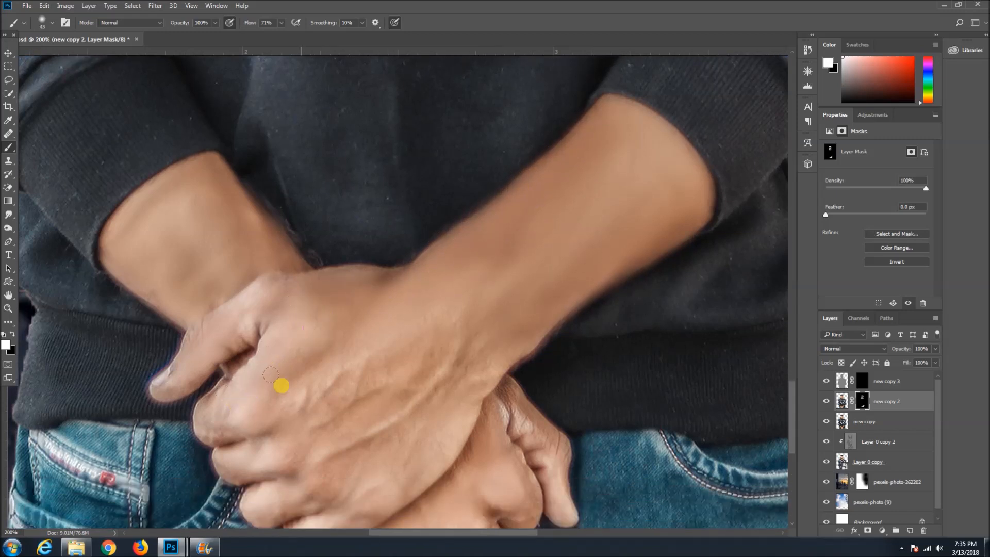
scroll(449, 356, "down", 2)
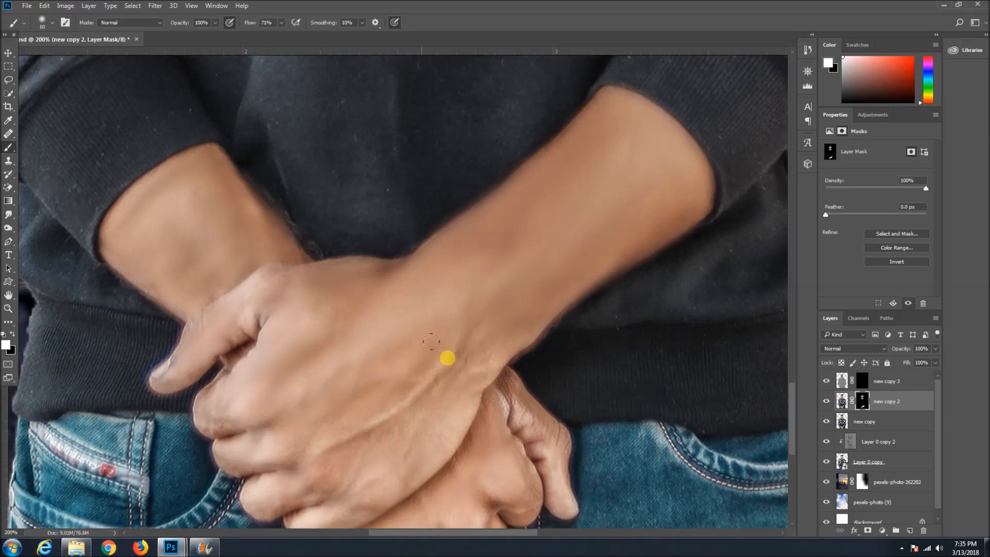
key("bracketleft")
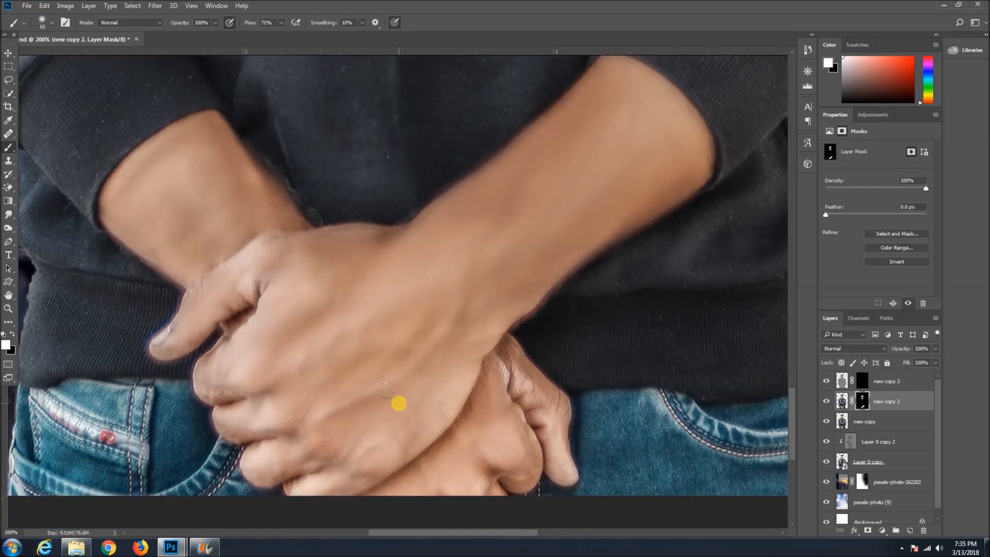
Smooth the fingers, the lower hand and the other forearm on the same mask with a brush of about 40 to 50 px
scroll(429, 414, "down", 1)
key("bracketleft")
key("bracketleft")
key("bracketleft")
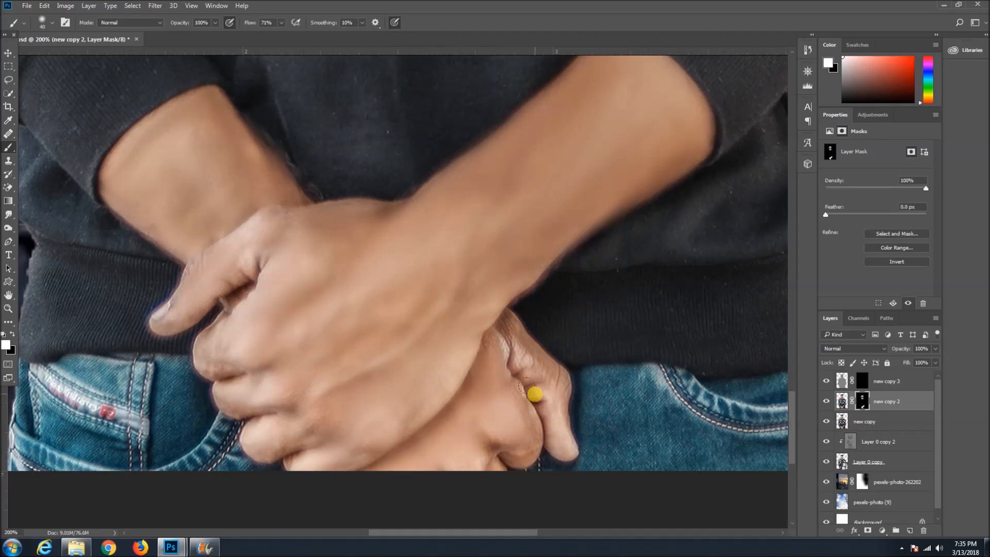
key("bracketright")
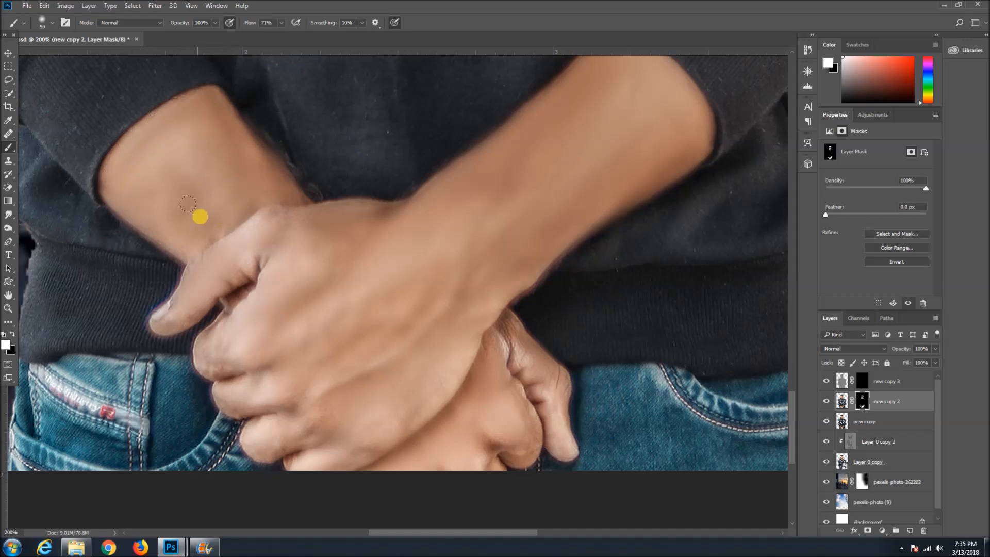
key("bracketleft")
key("bracketleft")
key("ctrl+0")
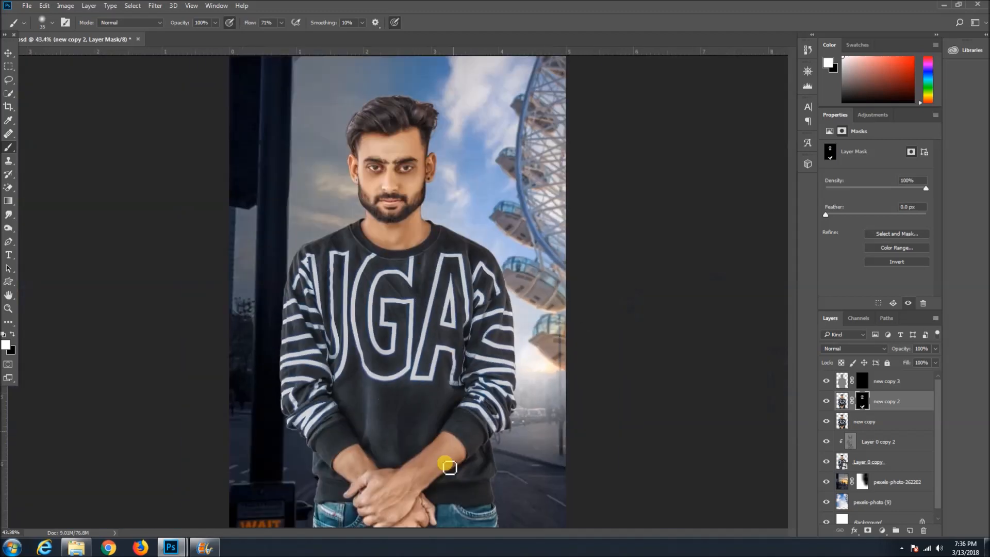
Turn the black mask of the "new copy 3" layer into a white one and make black the painting colour
left_click(875, 384)
key("ctrl+plus")
left_click_drag(792, 277, 787, 239)
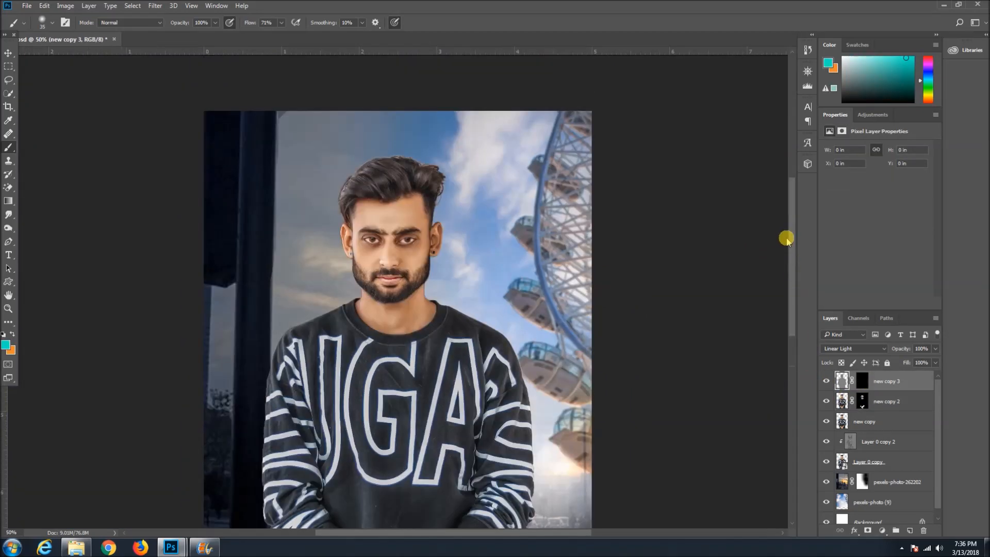
key("ctrl+plus")
key("ctrl+plus")
left_click(862, 380, "shift")
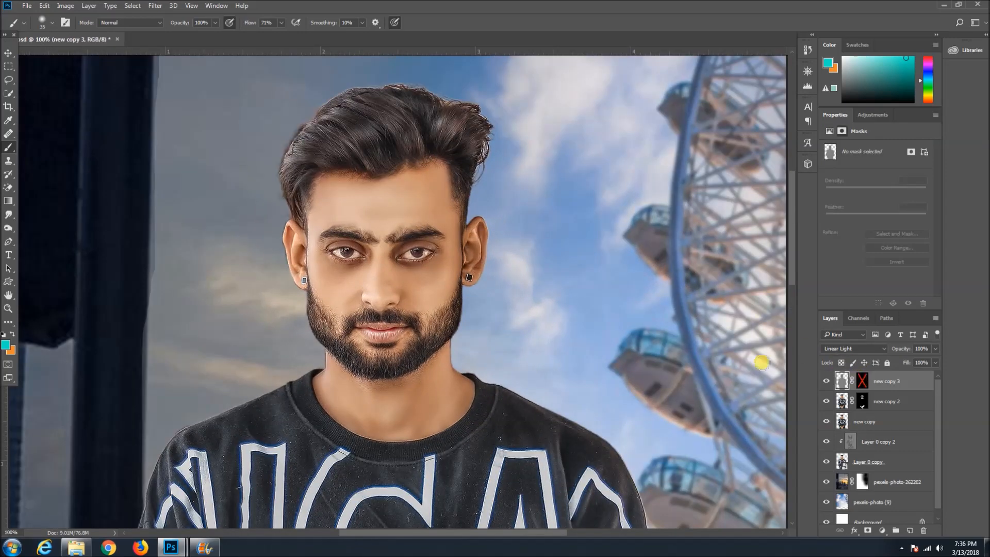
key("ctrl+plus")
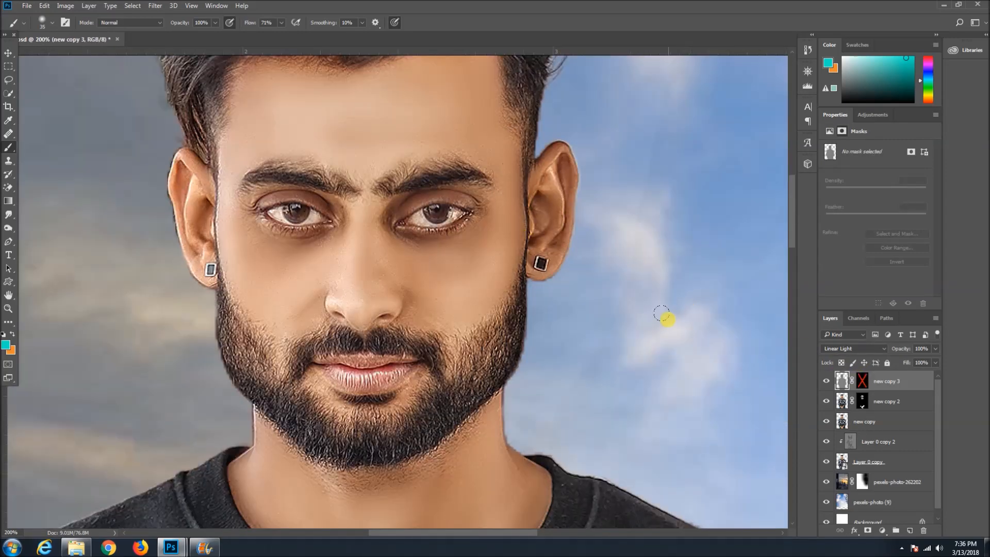
right_click(861, 380)
left_click(876, 386)
key("x")
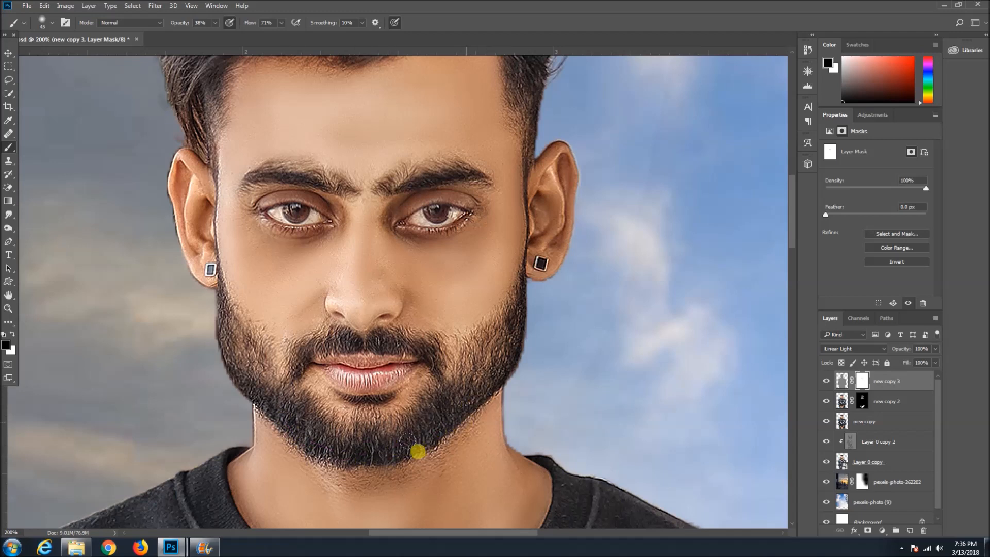
Paint black at 38% opacity on the "new copy 3" mask with a 40 px brush to soften the sharpening on the face and beard
key("[")
mouse_move(434, 355)
left_mouse_down()
mouse_move(397, 417)
mouse_move(310, 428)
mouse_move(288, 360)
mouse_move(304, 346)
mouse_move(395, 332)
mouse_move(486, 368)
mouse_move(515, 310)
mouse_move(487, 346)
mouse_move(361, 431)
mouse_move(249, 344)
mouse_move(271, 387)
mouse_move(260, 399)
mouse_move(284, 433)
mouse_move(352, 472)
mouse_move(329, 465)
mouse_move(436, 427)
mouse_move(438, 445)
mouse_move(458, 421)
mouse_move(450, 413)
mouse_move(467, 386)
mouse_move(408, 349)
mouse_move(443, 356)
mouse_move(521, 308)
mouse_move(448, 407)
mouse_move(500, 349)
mouse_move(488, 332)
mouse_move(477, 407)
left_mouse_up()
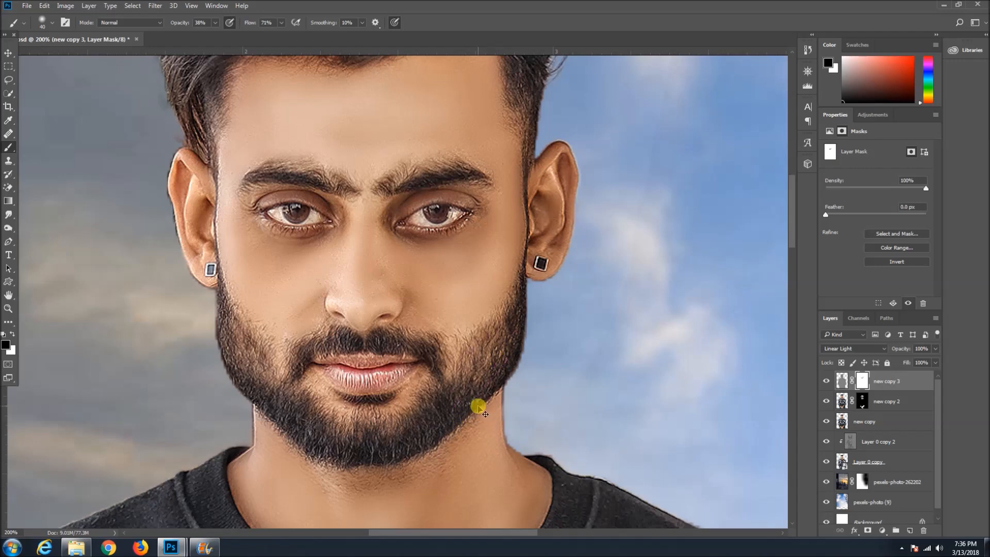
key("ctrl+minus")
key("ctrl+minus")
key("ctrl+plus")
key("ctrl+plus")
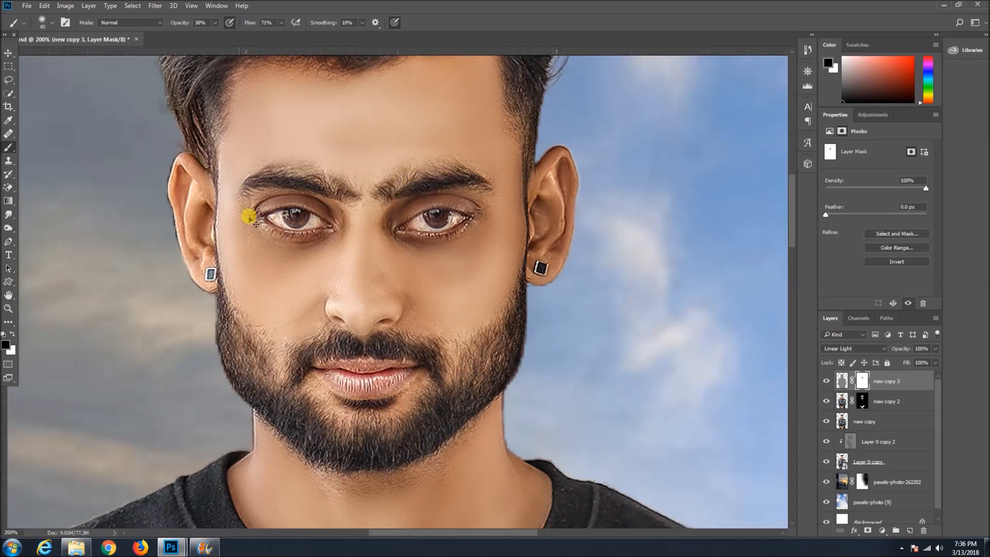
key("ctrl+minus")
key("ctrl+minus")
key("ctrl+minus")
key("ctrl+minus")
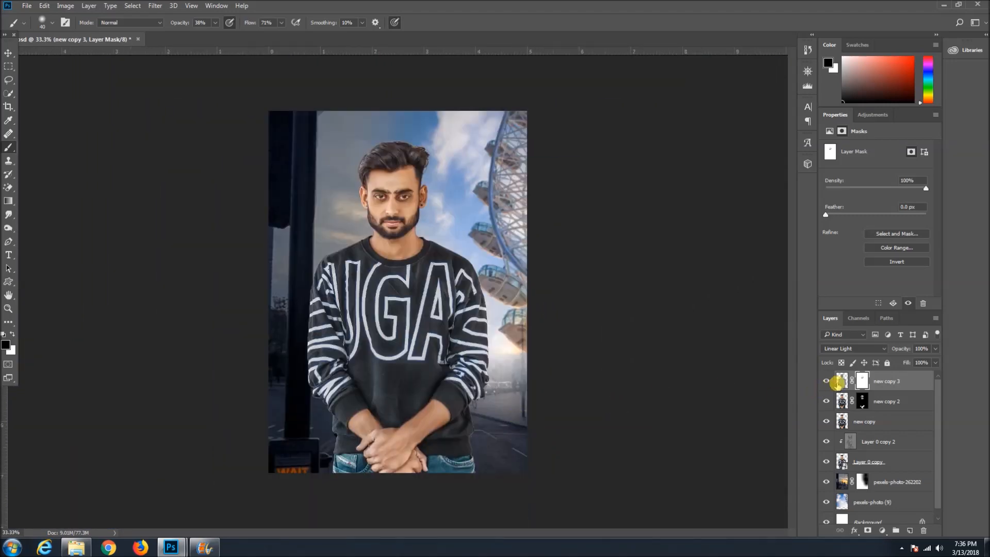
Group the "new copy 3" and "new copy 2" layers and name the group "fsr"
left_click(886, 401, "shift")
key("ctrl+g")
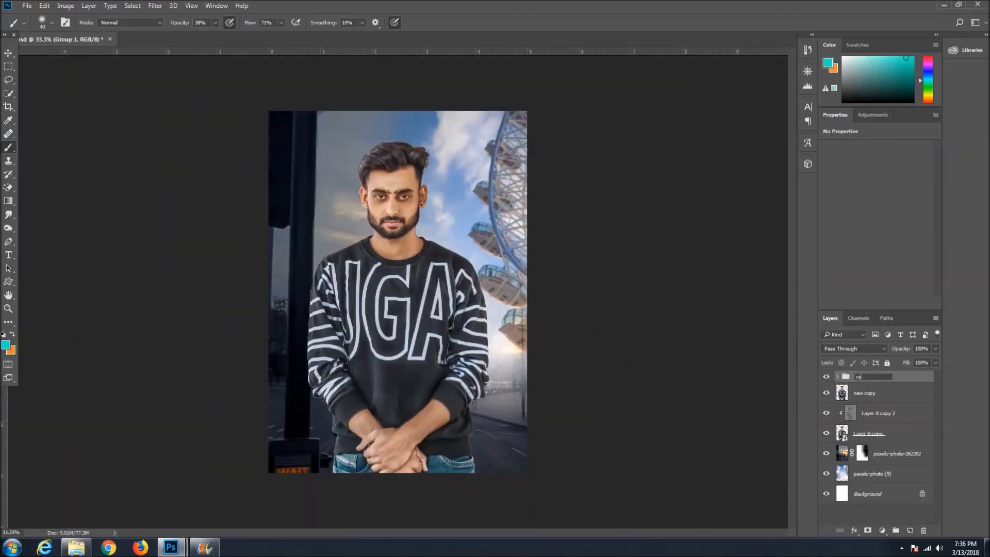
left_click(868, 380)
type("fsr")
key("Return")
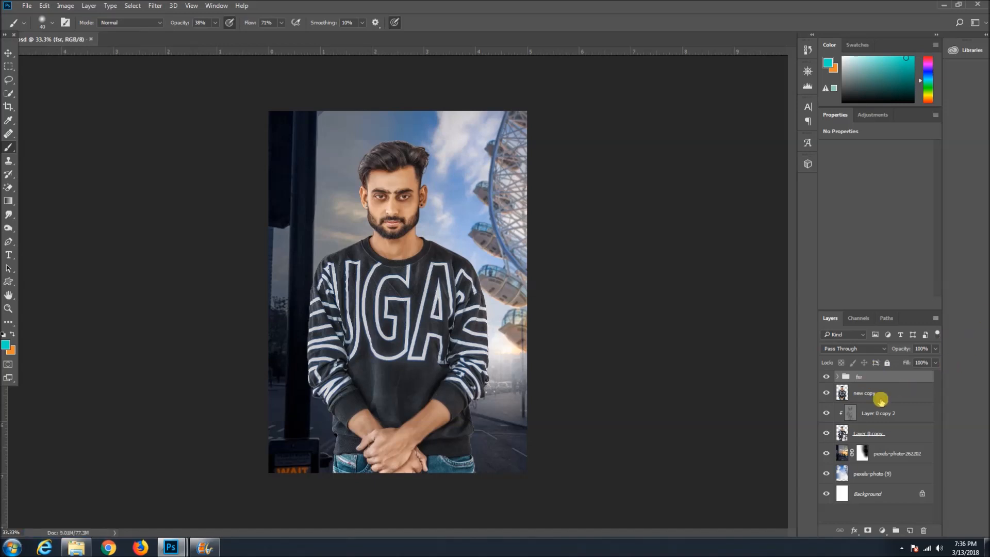
Soften the man's outline on the "new copy" layer with the Blur tool at 100 px and 75% strength
left_click(864, 392)
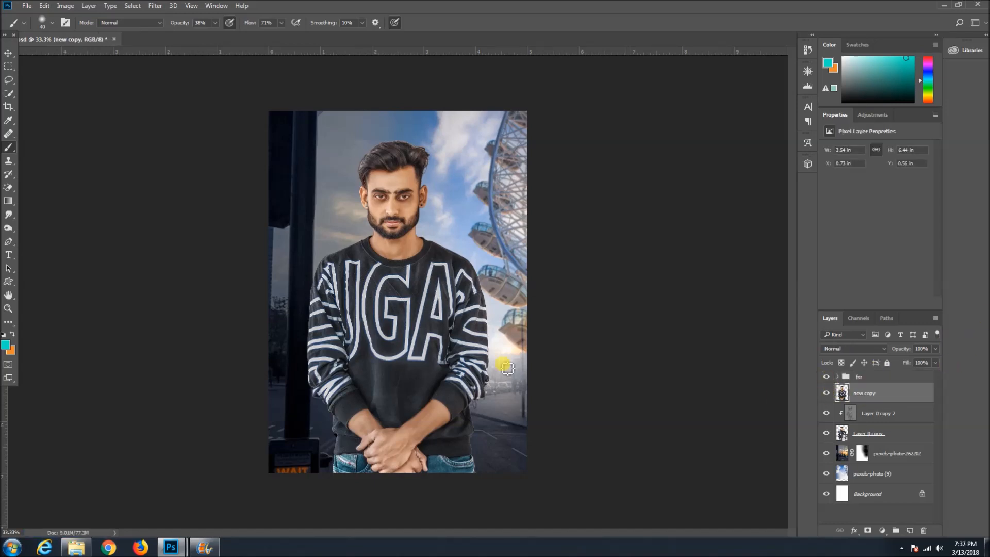
right_click(9, 214)
left_click(31, 213)
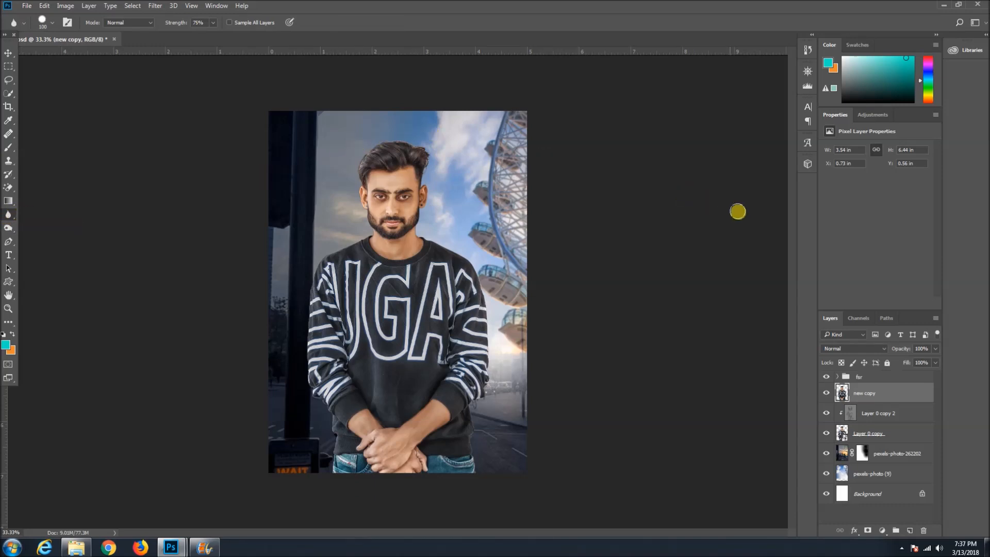
key("ctrl+plus")
left_click_drag(443, 111, 449, 125)
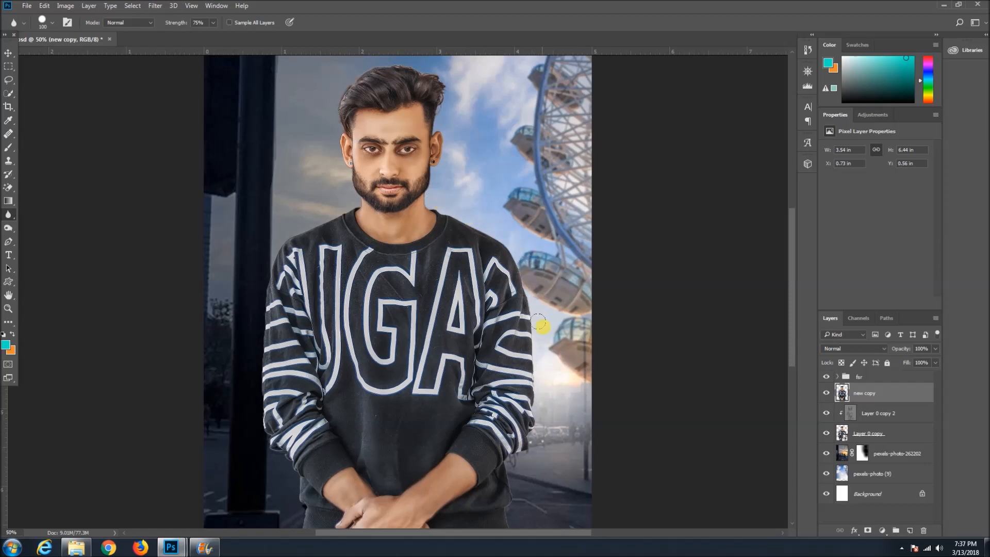
mouse_move(537, 423)
left_mouse_down()
mouse_move(507, 465)
mouse_move(519, 510)
mouse_move(292, 499)
mouse_move(294, 477)
mouse_move(254, 430)
mouse_move(267, 278)
mouse_move(275, 240)
mouse_move(303, 212)
mouse_move(342, 206)
left_mouse_up()
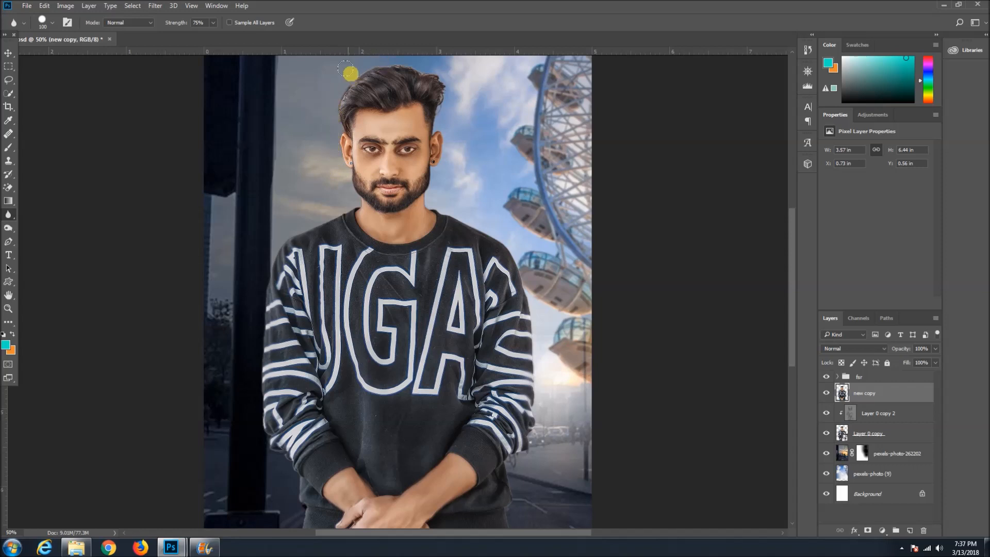
Add an empty layer above the "fsr" group, show the available adjustments and save the document
left_click(8, 53)
left_click(862, 376)
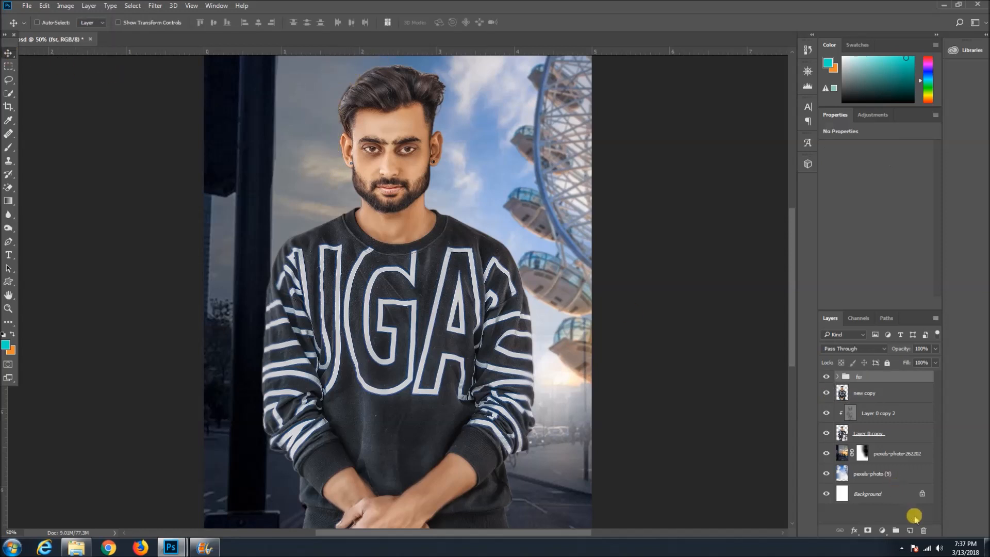
left_click(909, 530)
left_click(872, 114)
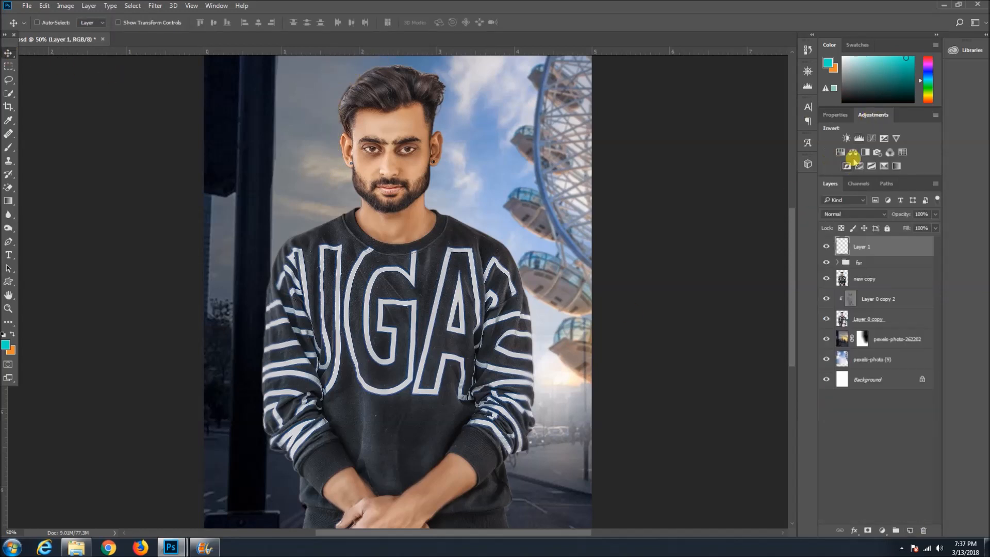
key("ctrl+minus")
key("ctrl+minus")
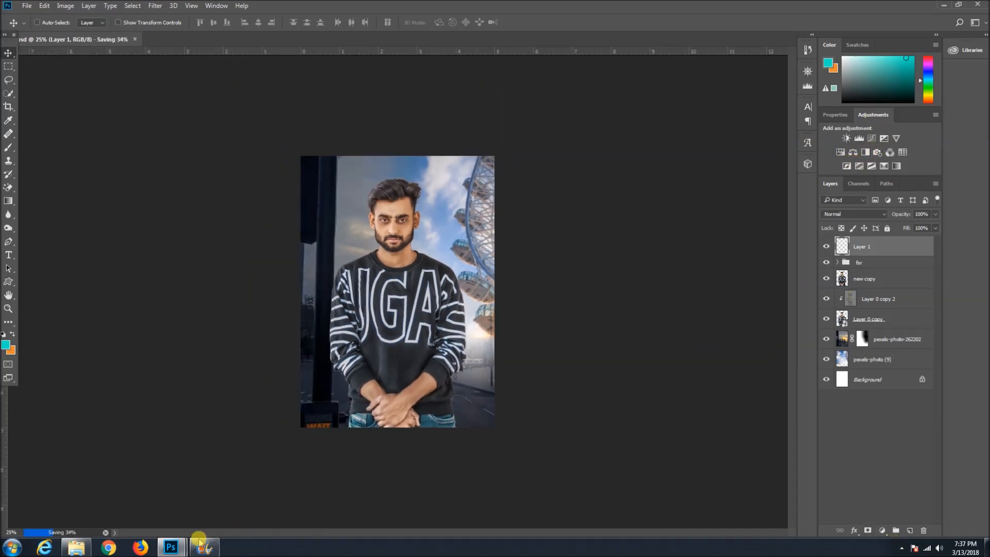
left_click(901, 548)
left_click(901, 478)
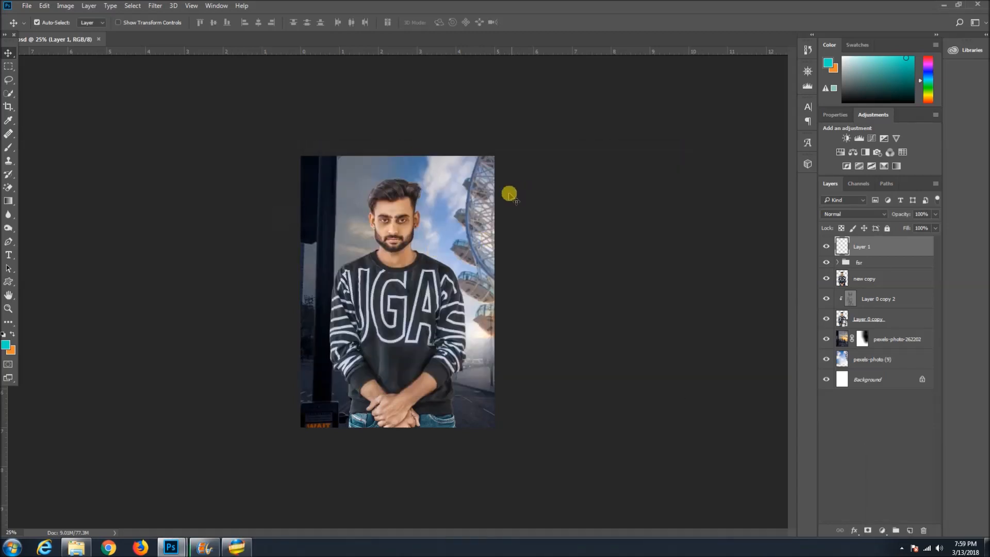
key("ctrl+0")
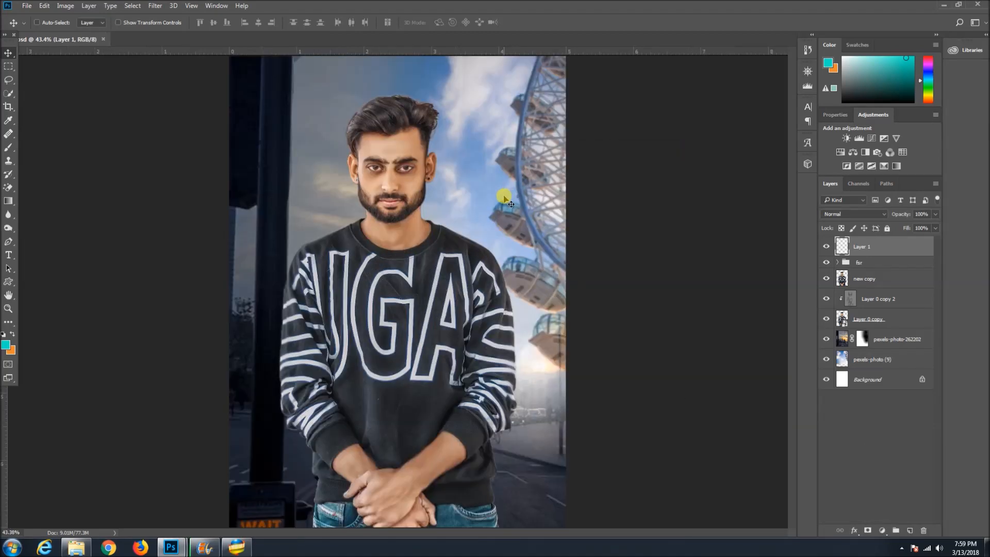
key("ctrl+minus")
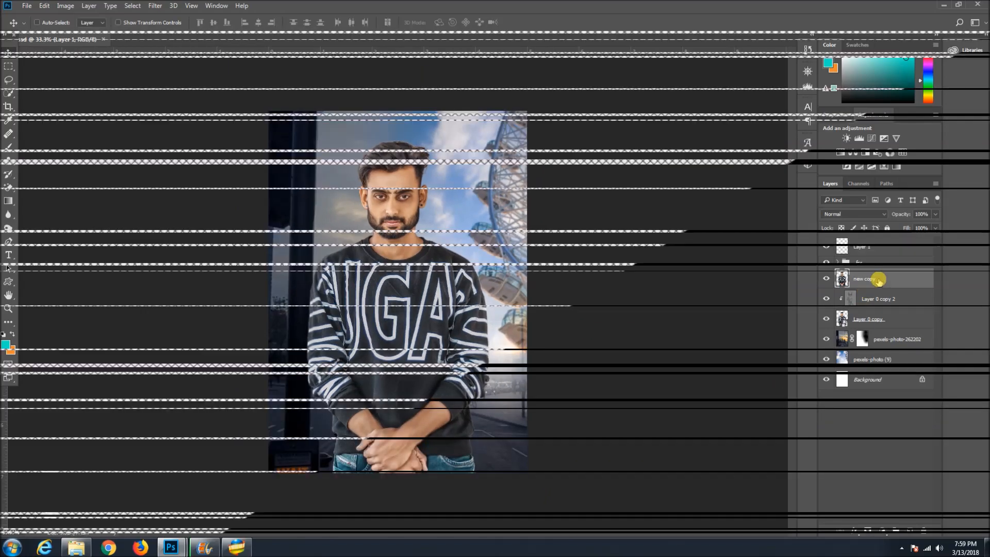